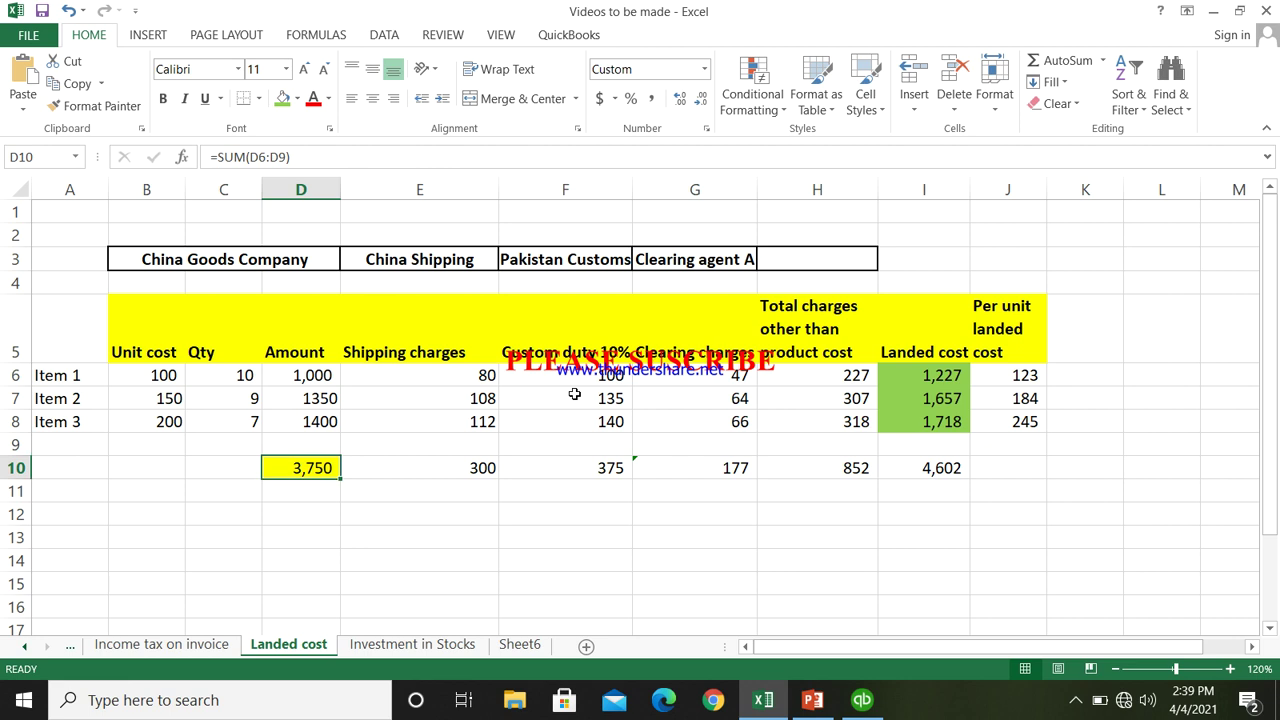
Review the Unit cost, Qty and Amount headers in row 5 of the Landed cost sheet
{"action": "key", "text": "Up"}
{"action": "key", "text": "Up"}
{"action": "key", "text": "Up"}
{"action": "key", "text": "Up"}
{"action": "key", "text": "Up"}
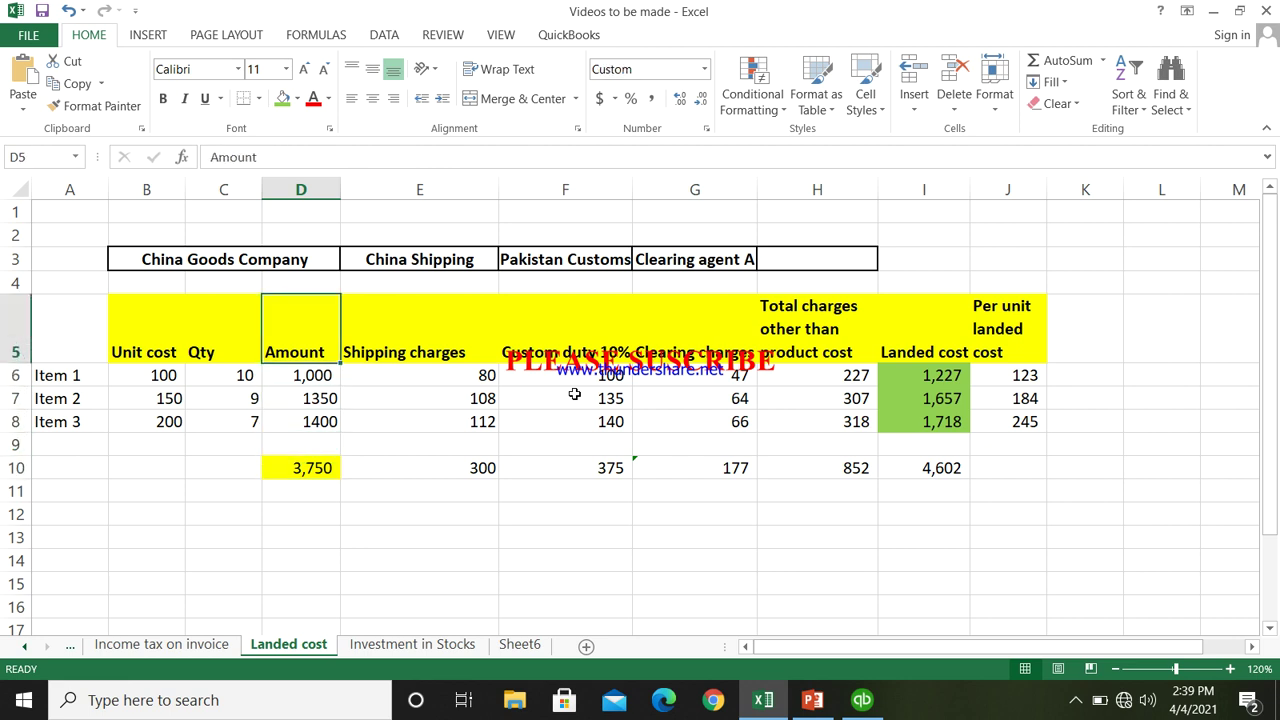
{"action": "key", "text": "Left"}
{"action": "key", "text": "Left"}
{"action": "key", "text": "Left"}
{"action": "key", "text": "Right"}
{"action": "key", "text": "Right"}
{"action": "key", "text": "Right"}
Compare the China Shipping vendor heading in E3 with the Shipping charges header in E5
{"action": "key", "text": "Right"}
{"action": "key", "text": "Up"}
{"action": "key", "text": "Up"}
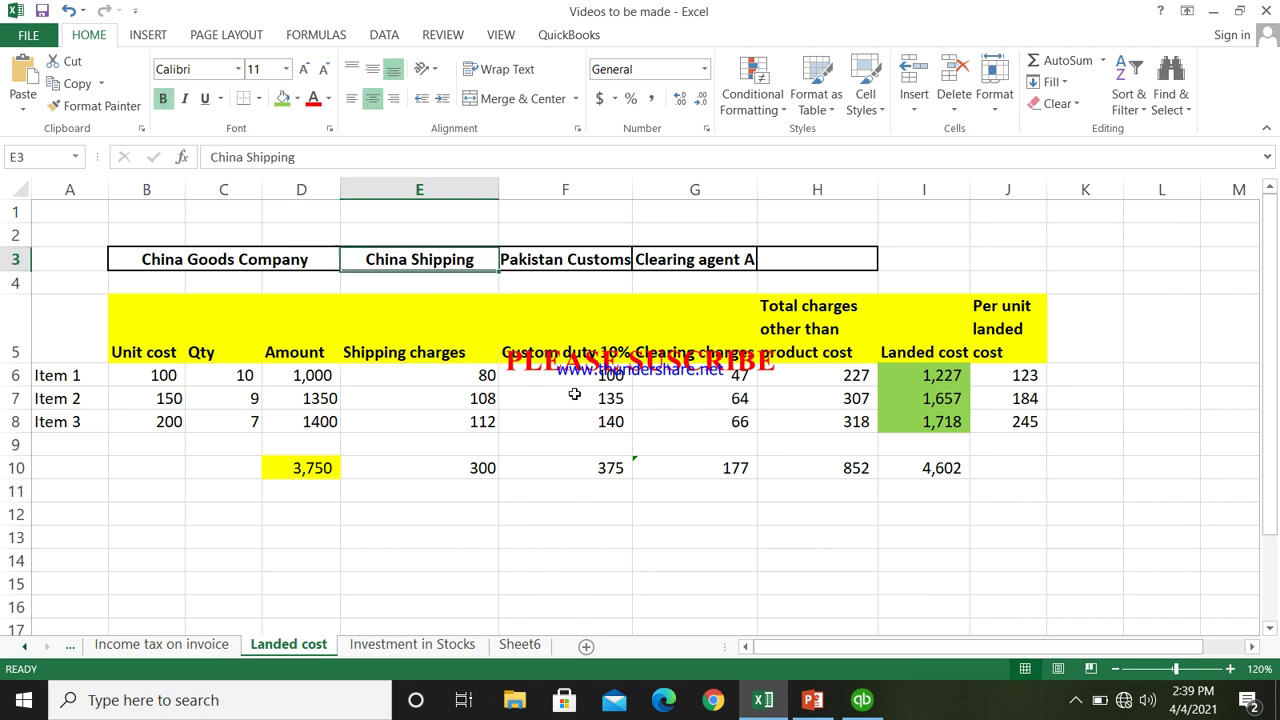
{"action": "key", "text": "Down"}
{"action": "key", "text": "Down"}
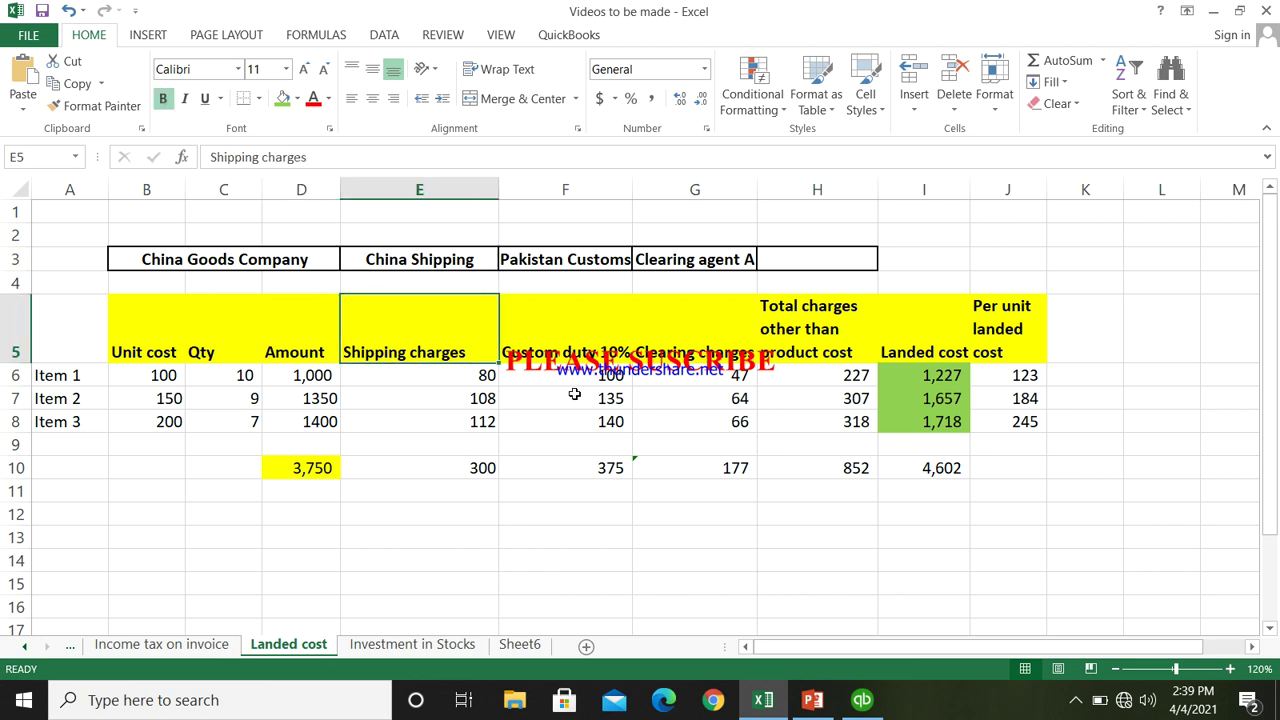
{"action": "key", "text": "Up"}
{"action": "key", "text": "Up"}
{"action": "key", "text": "Down"}
{"action": "key", "text": "Down"}
Examine the per-item shipping charges in column E and the total shipping charge in E10
{"action": "key", "text": "Down"}
{"action": "key", "text": "Down"}
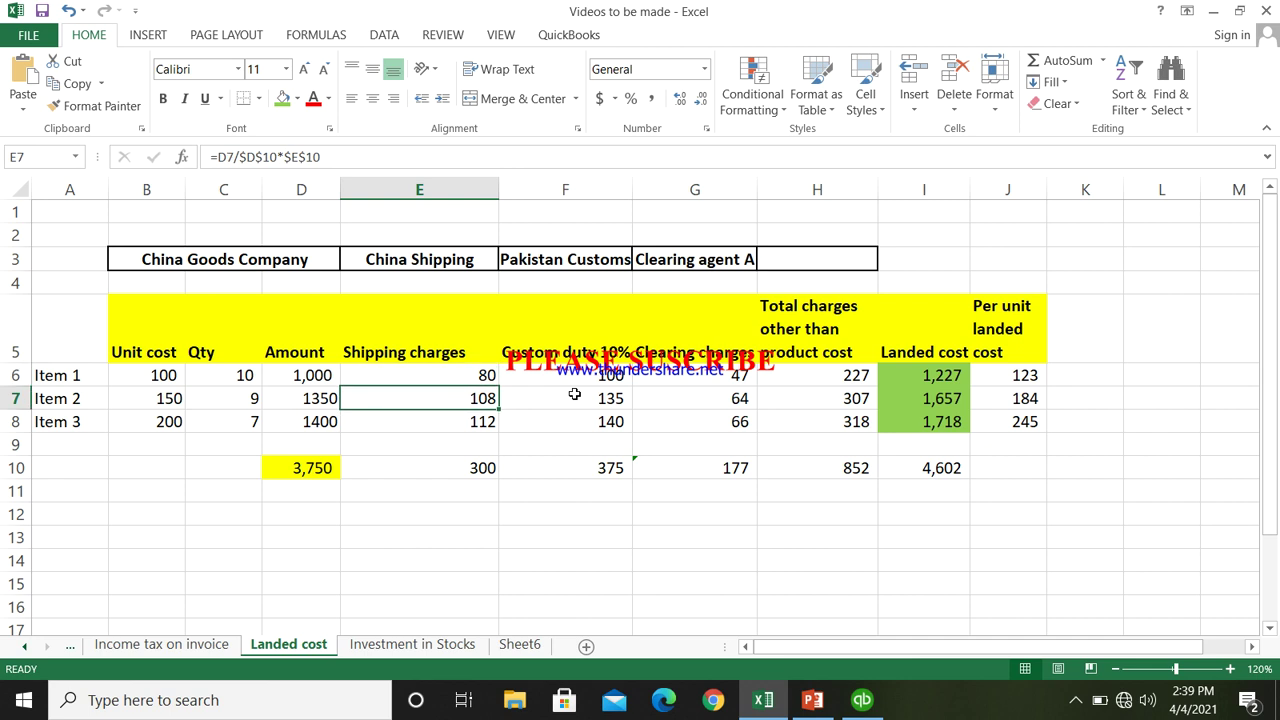
{"action": "key", "text": "Up"}
{"action": "key", "text": "Up"}
{"action": "key", "text": "Down"}
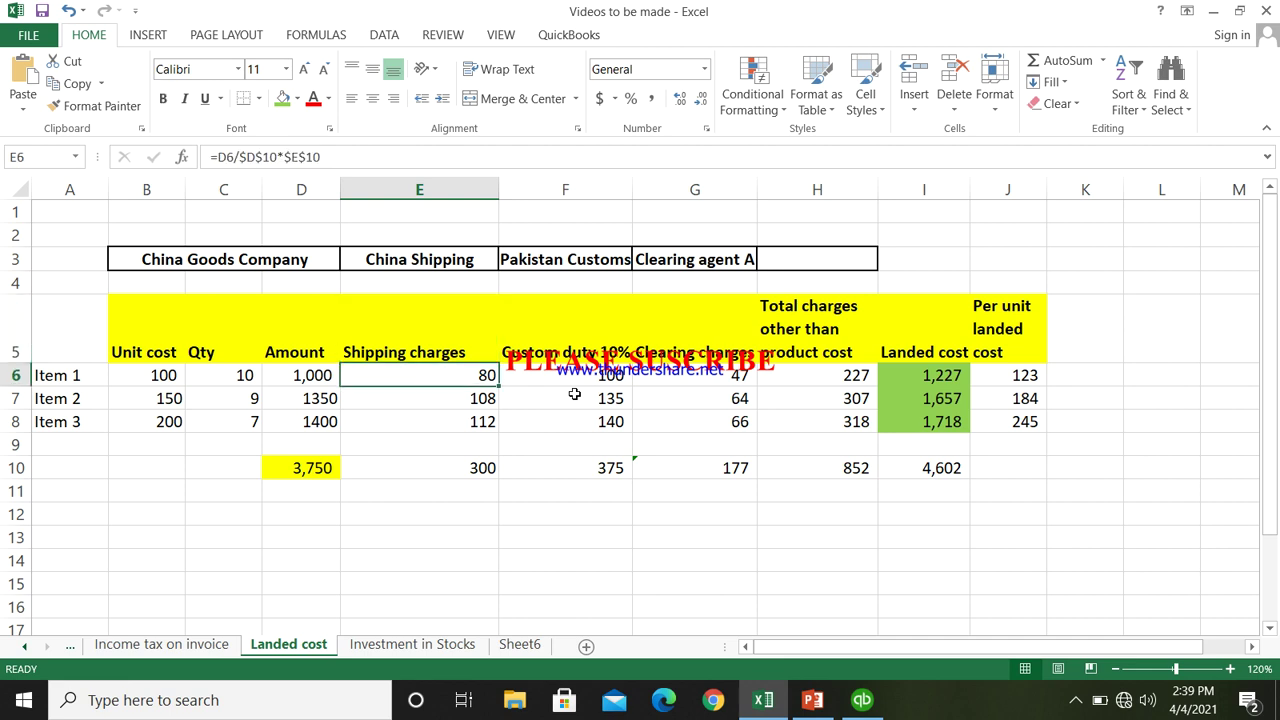
{"action": "key", "text": "Down"}
{"action": "key", "text": "Down"}
{"action": "key", "text": "Down"}
{"action": "key", "text": "Down"}
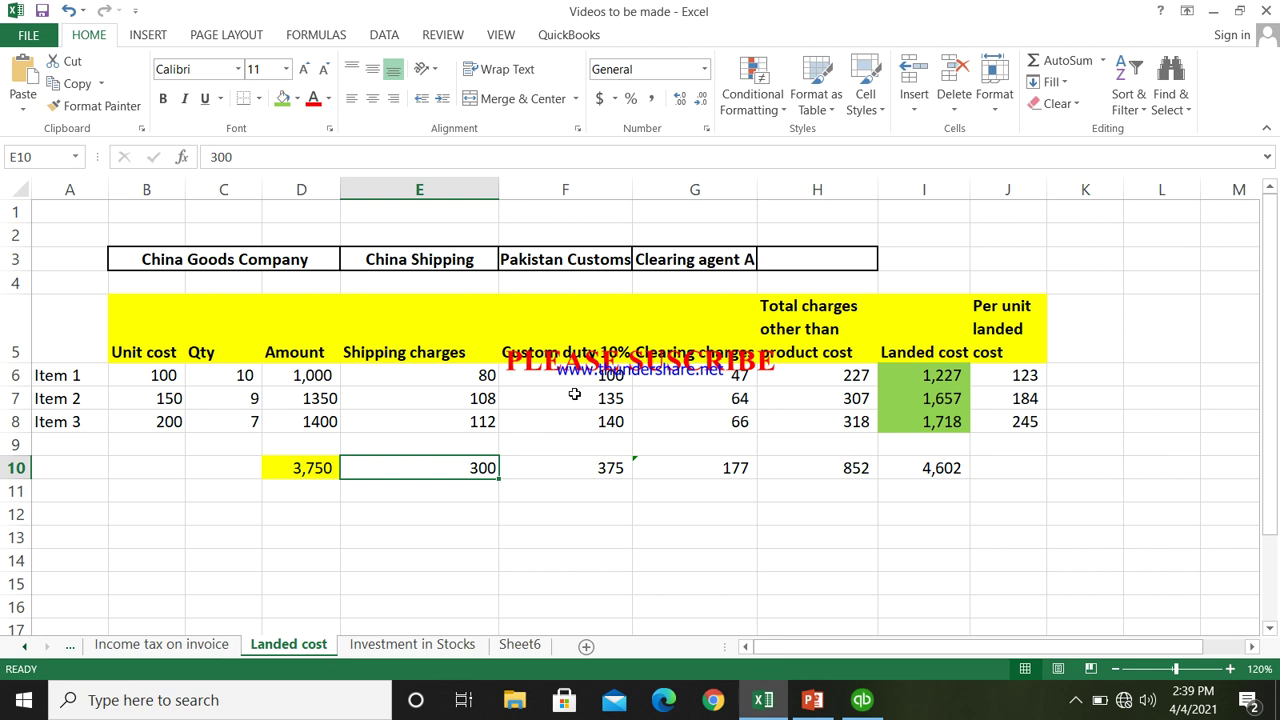
Check the item amounts in column D and the total amount formula in D10
{"action": "key", "text": "Left"}
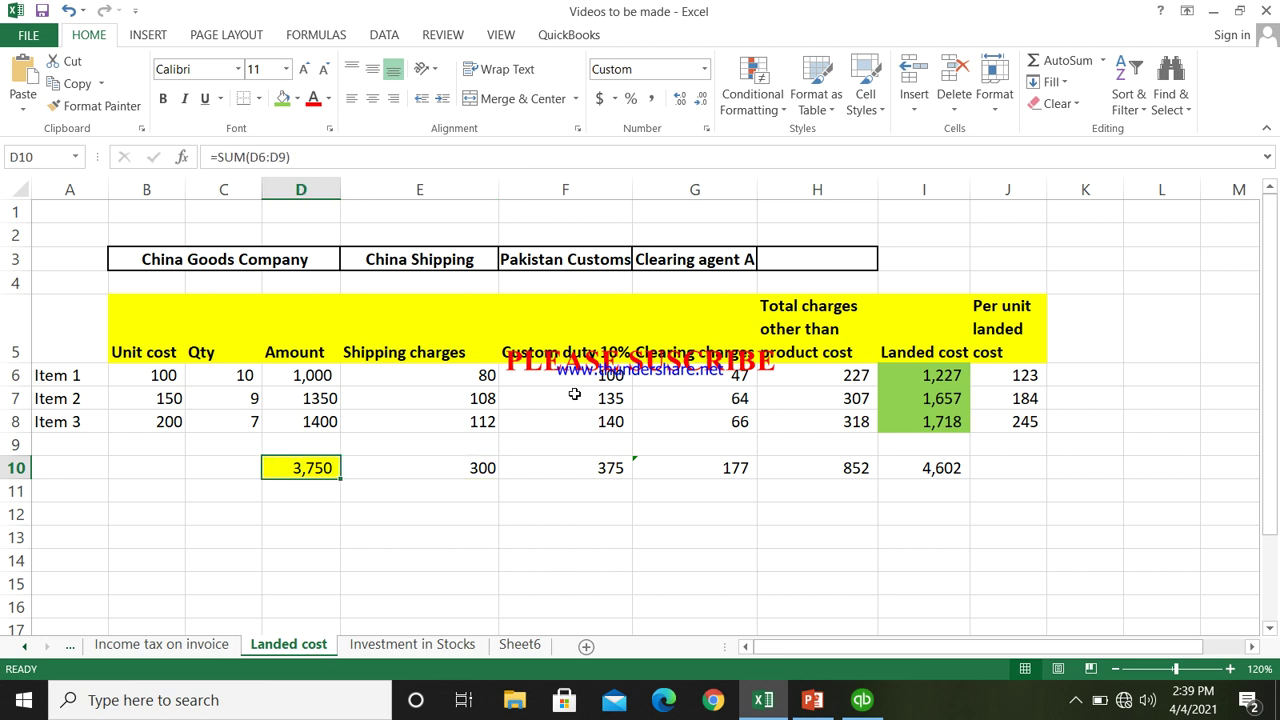
{"action": "key", "text": "Up"}
{"action": "key", "text": "Up"}
{"action": "key", "text": "Up"}
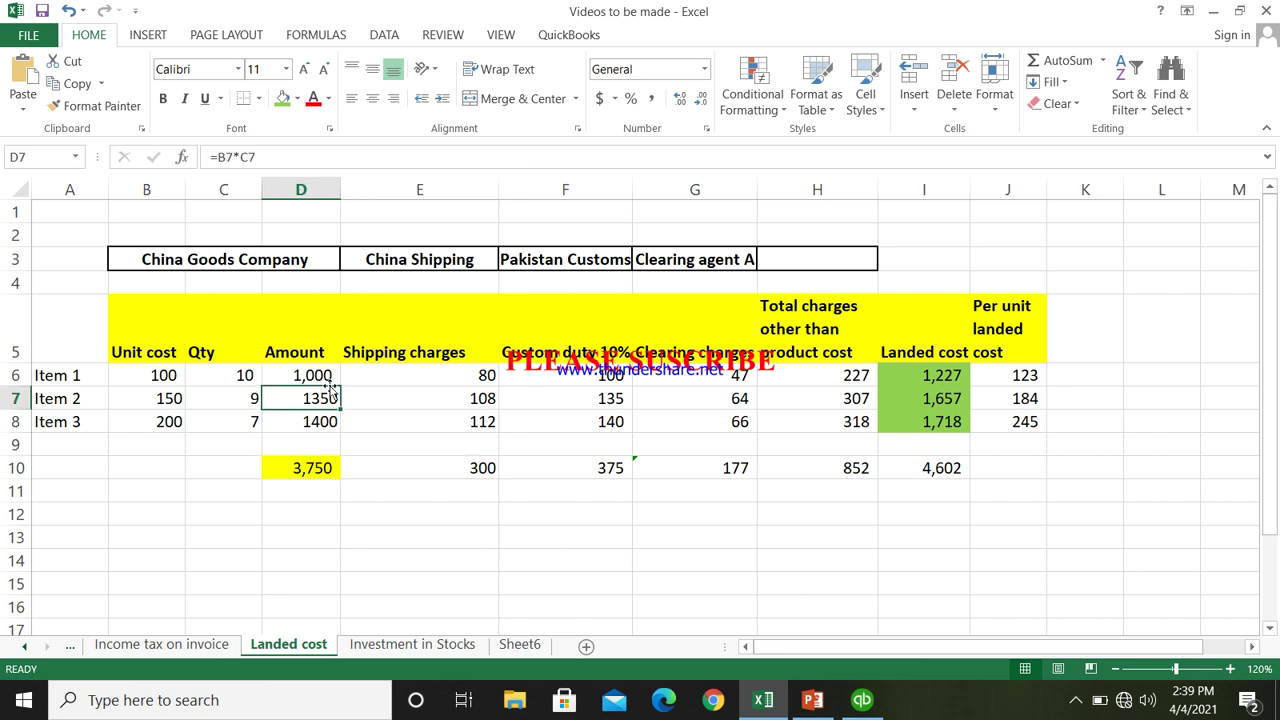
{"action": "left_click", "coordinate": [316, 421]}
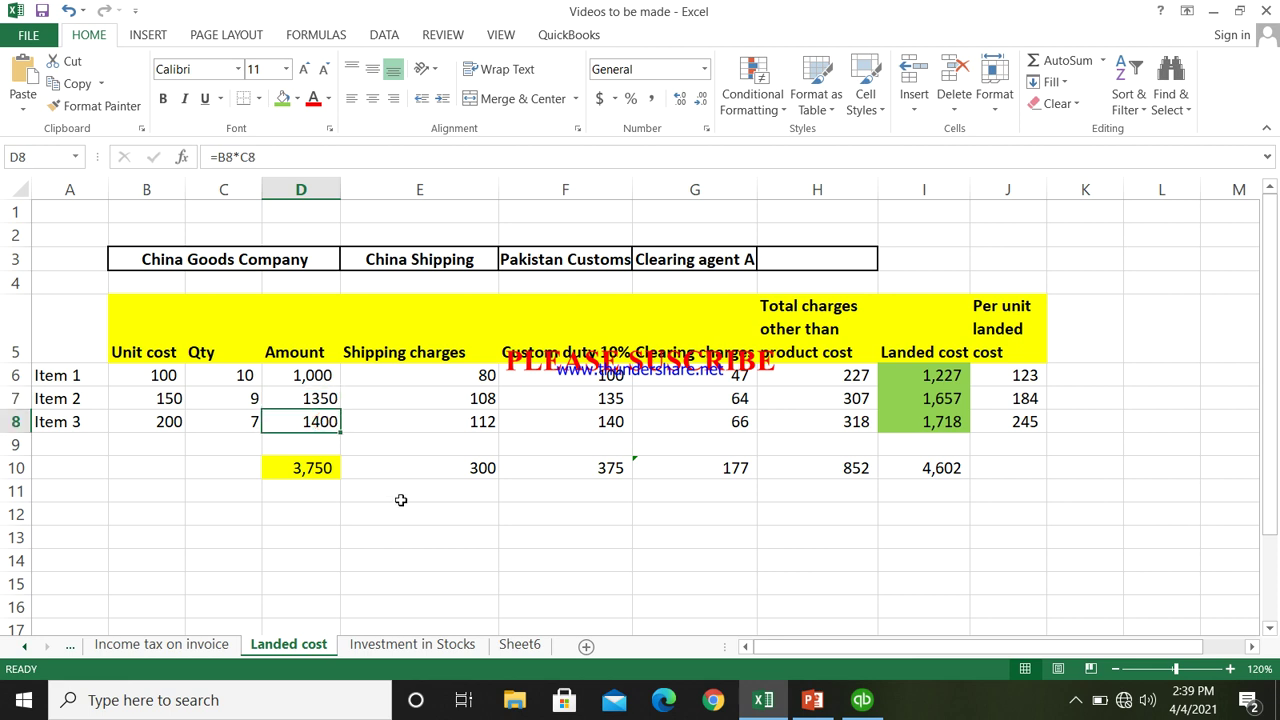
{"action": "left_click", "coordinate": [314, 466]}
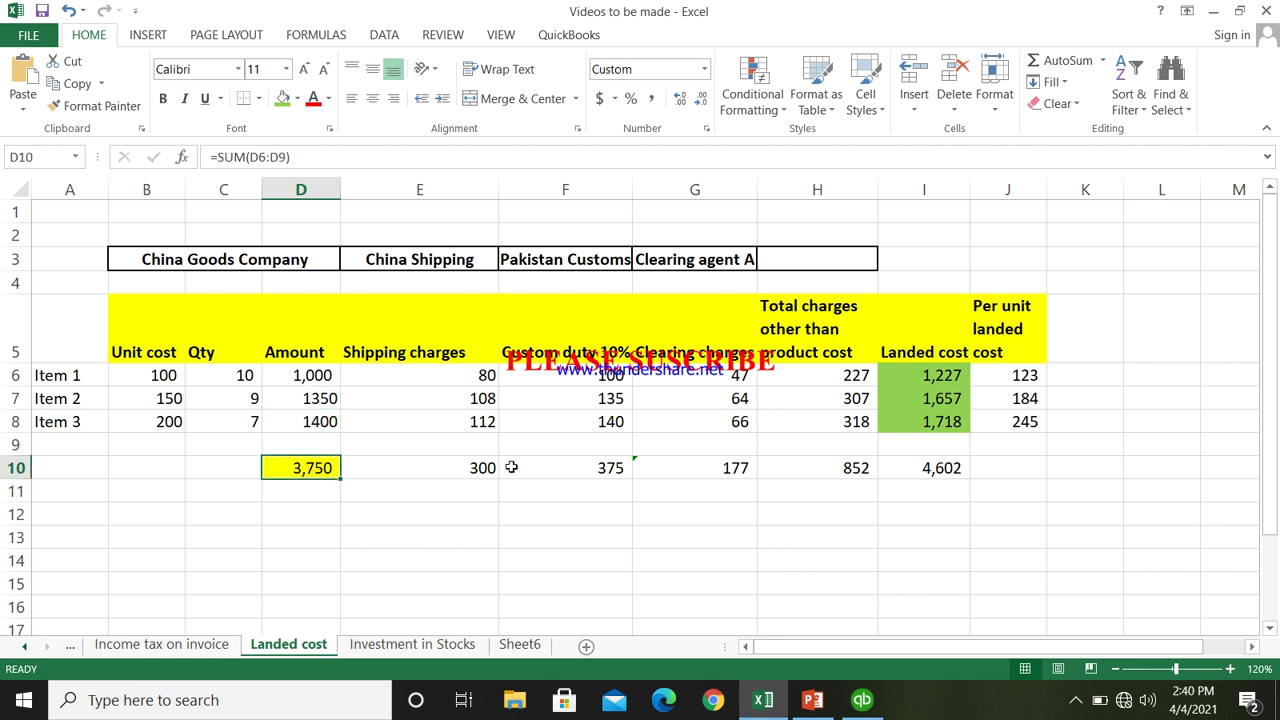
Inspect how the shipping charge is allocated to each item in E6:E8, including the cell references of the E7 formula
{"action": "left_click", "coordinate": [480, 377]}
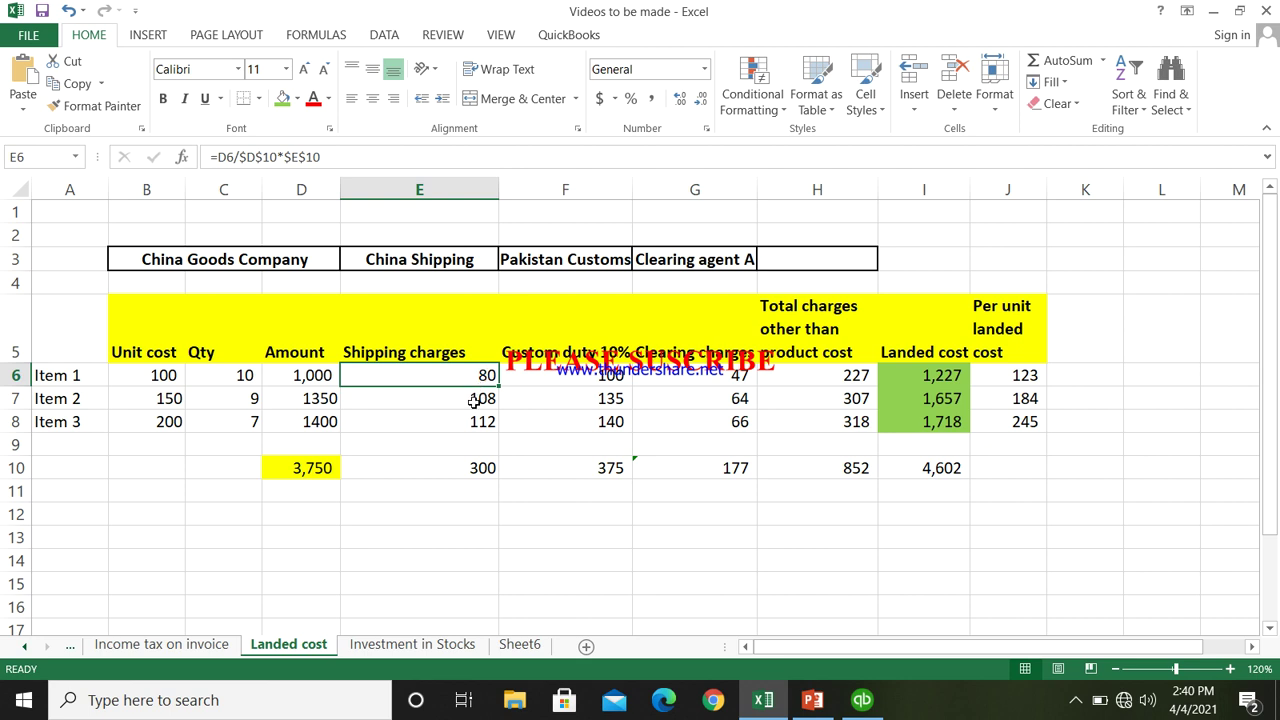
{"action": "left_click", "coordinate": [473, 404]}
{"action": "left_click", "coordinate": [464, 425]}
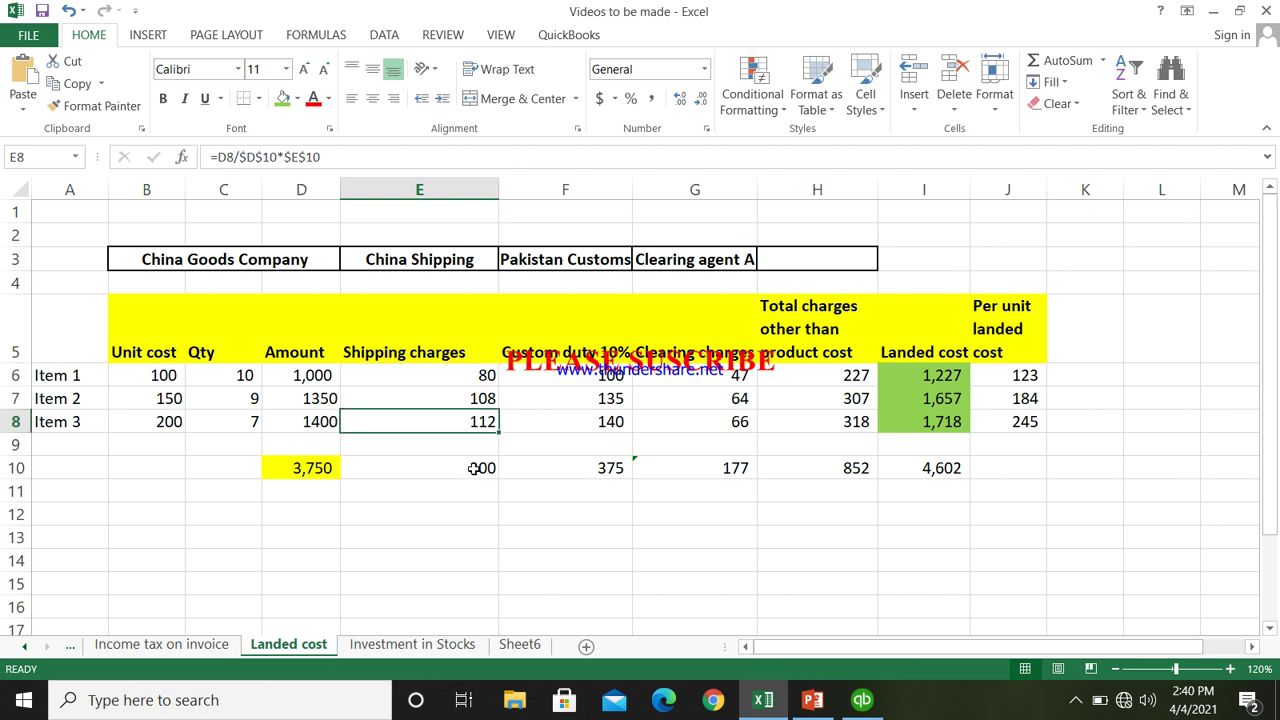
{"action": "left_click", "coordinate": [474, 468]}
{"action": "left_click", "coordinate": [480, 377]}
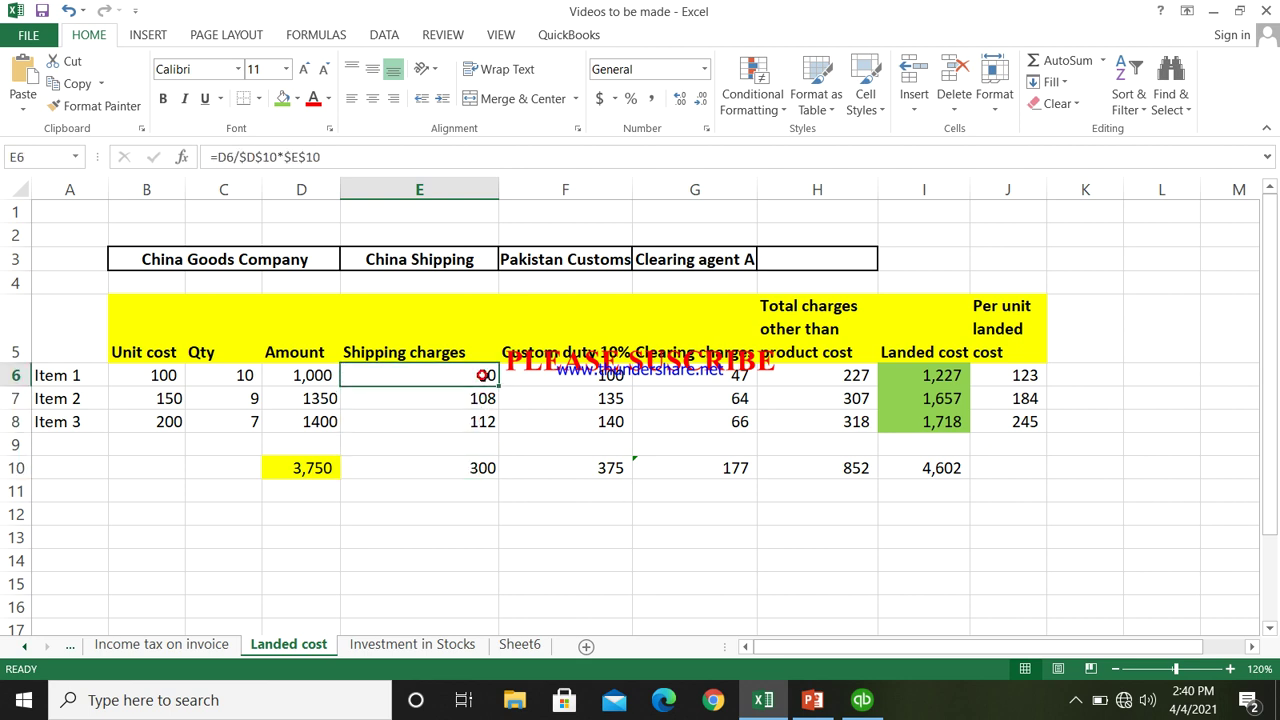
{"action": "double_click", "coordinate": [451, 397]}
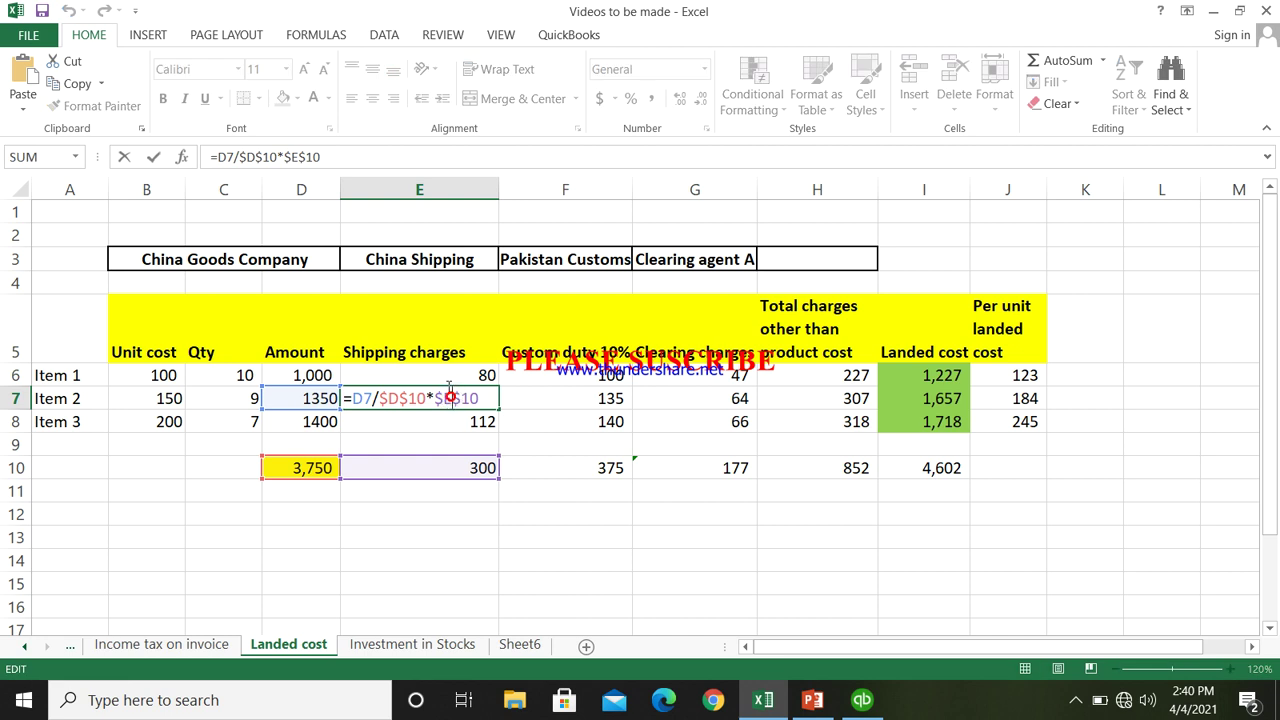
{"action": "key", "text": "Escape"}
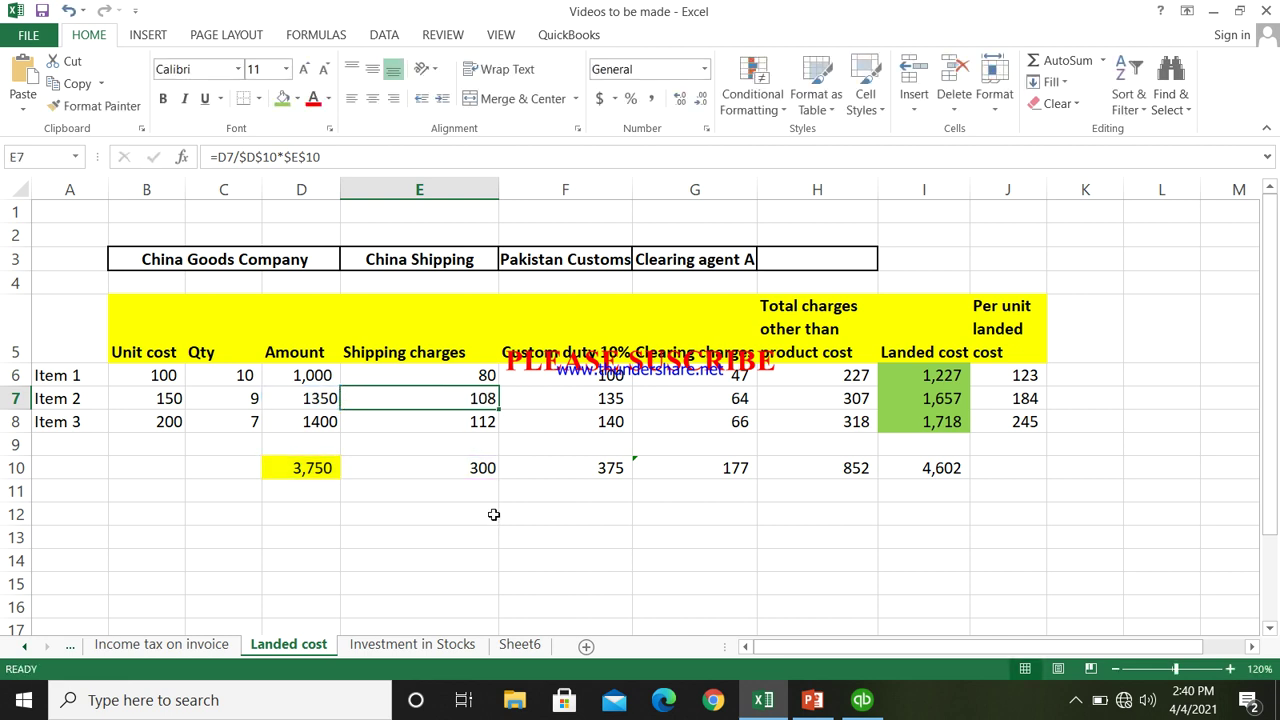
Widen column F slightly to give the Custom duty 10% header more room
{"action": "left_click", "coordinate": [557, 466]}
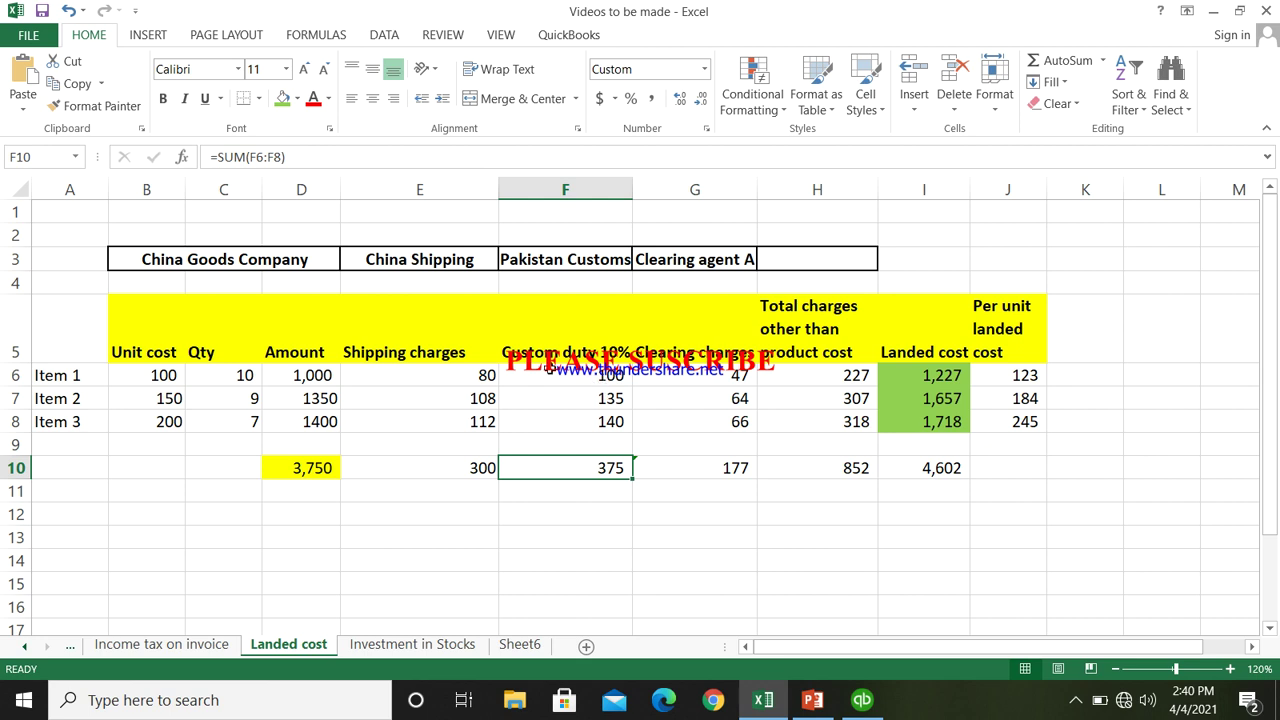
{"action": "left_click_drag", "start_coordinate": [632, 184], "coordinate": [643, 179]}
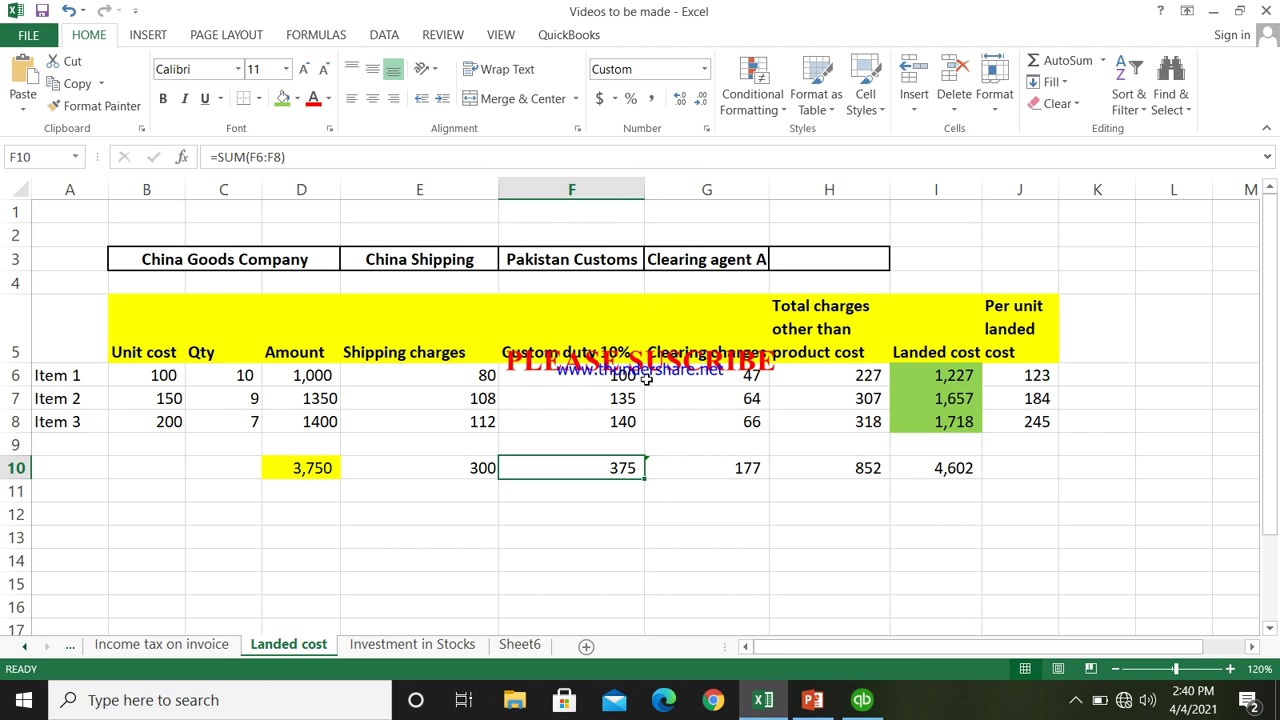
{"action": "double_click", "coordinate": [598, 352]}
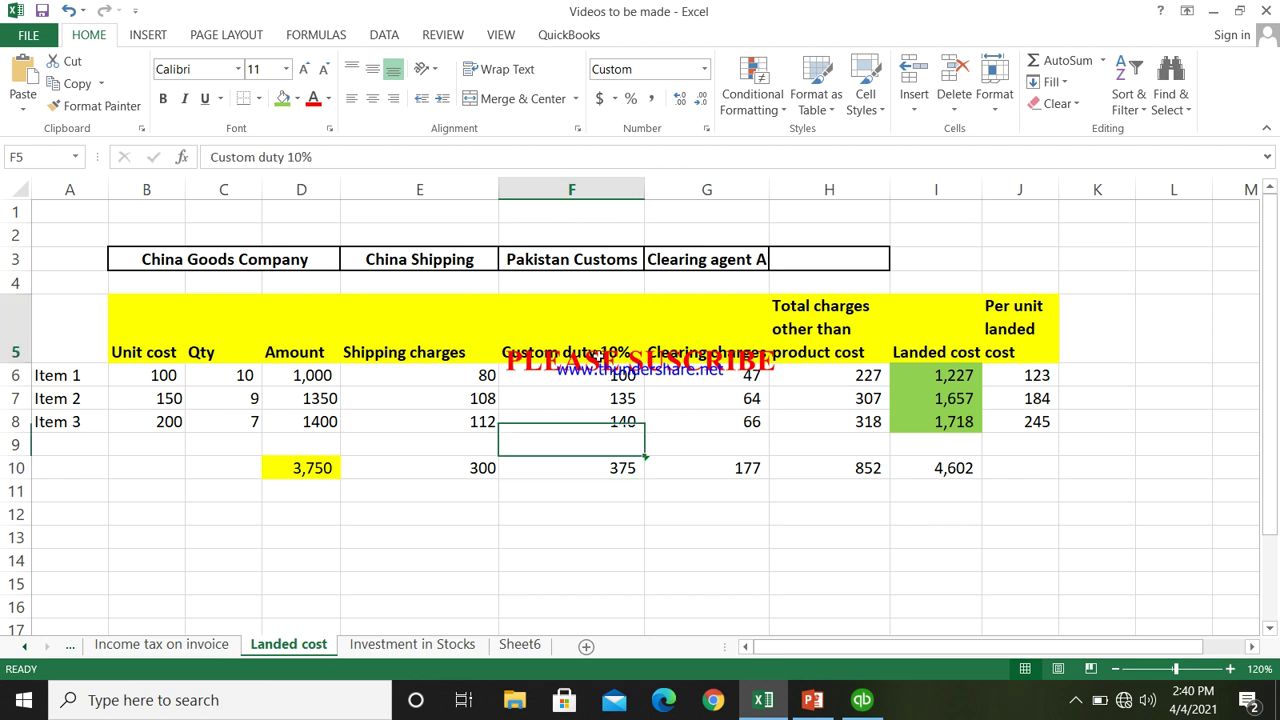
Inspect the custom duty formulas for the three items in column F and the duty total in F10
{"action": "left_click", "coordinate": [589, 411]}
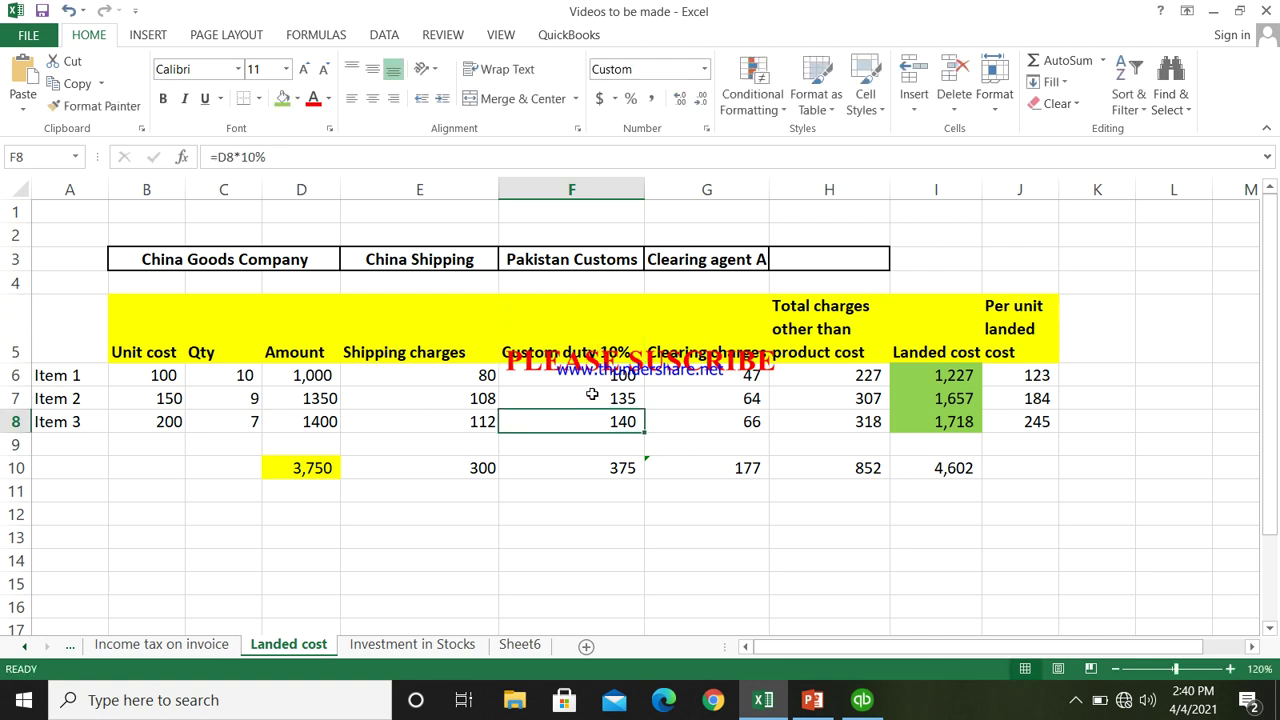
{"action": "left_click", "coordinate": [605, 375]}
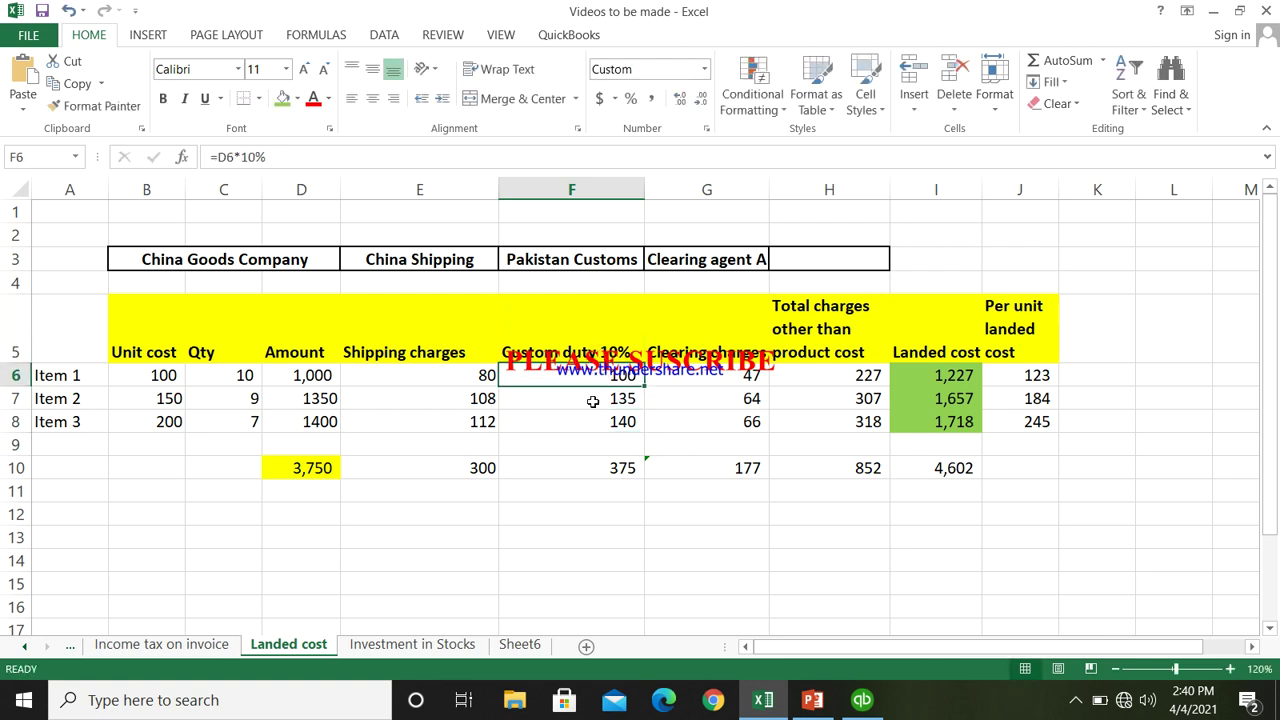
{"action": "double_click", "coordinate": [593, 401]}
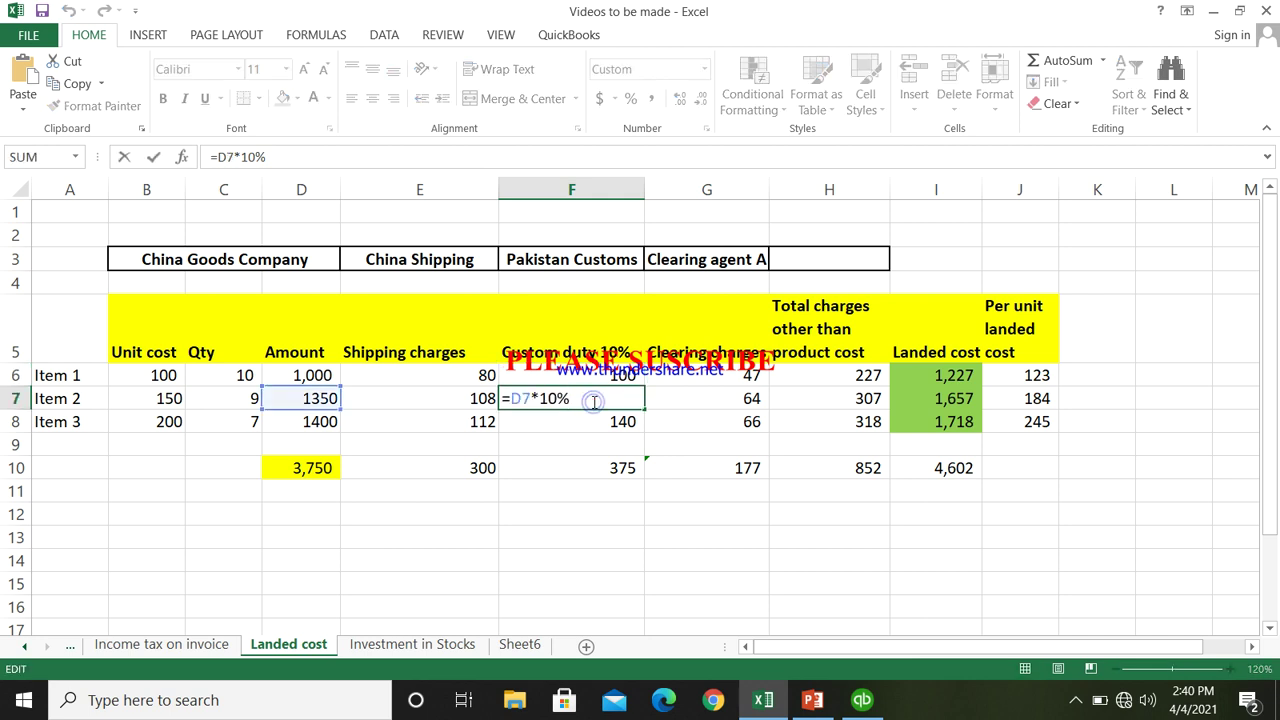
{"action": "key", "text": "Escape"}
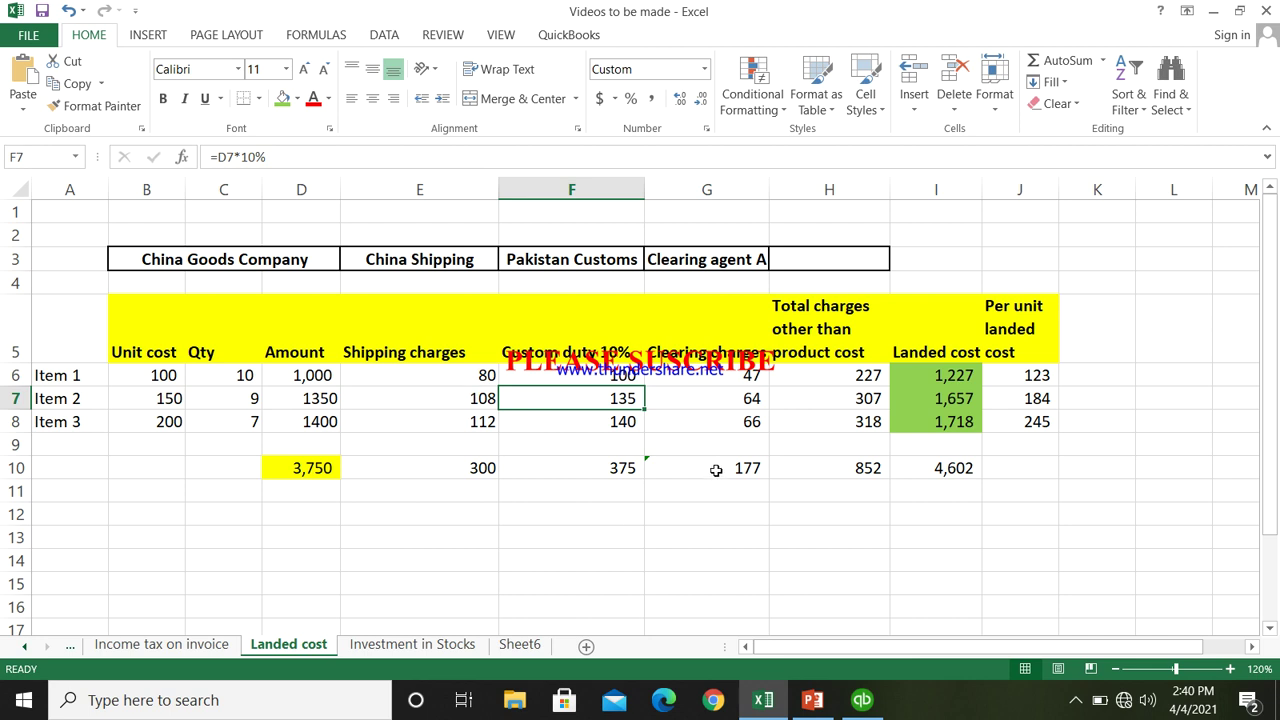
{"action": "key", "text": "Down"}
{"action": "key", "text": "Down"}
{"action": "key", "text": "Down"}
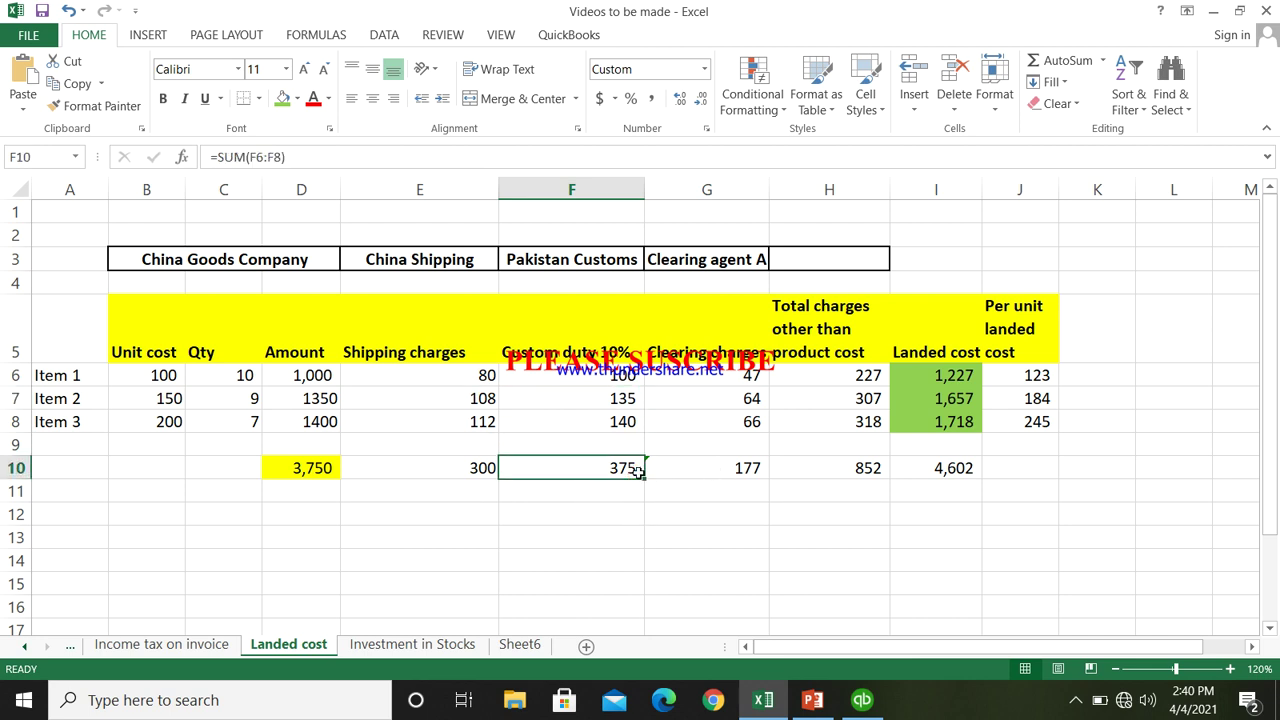
Inspect the clearing charges allocation formulas in G6 and G7 and the total clearing charge formula in G10
{"action": "left_click", "coordinate": [689, 329]}
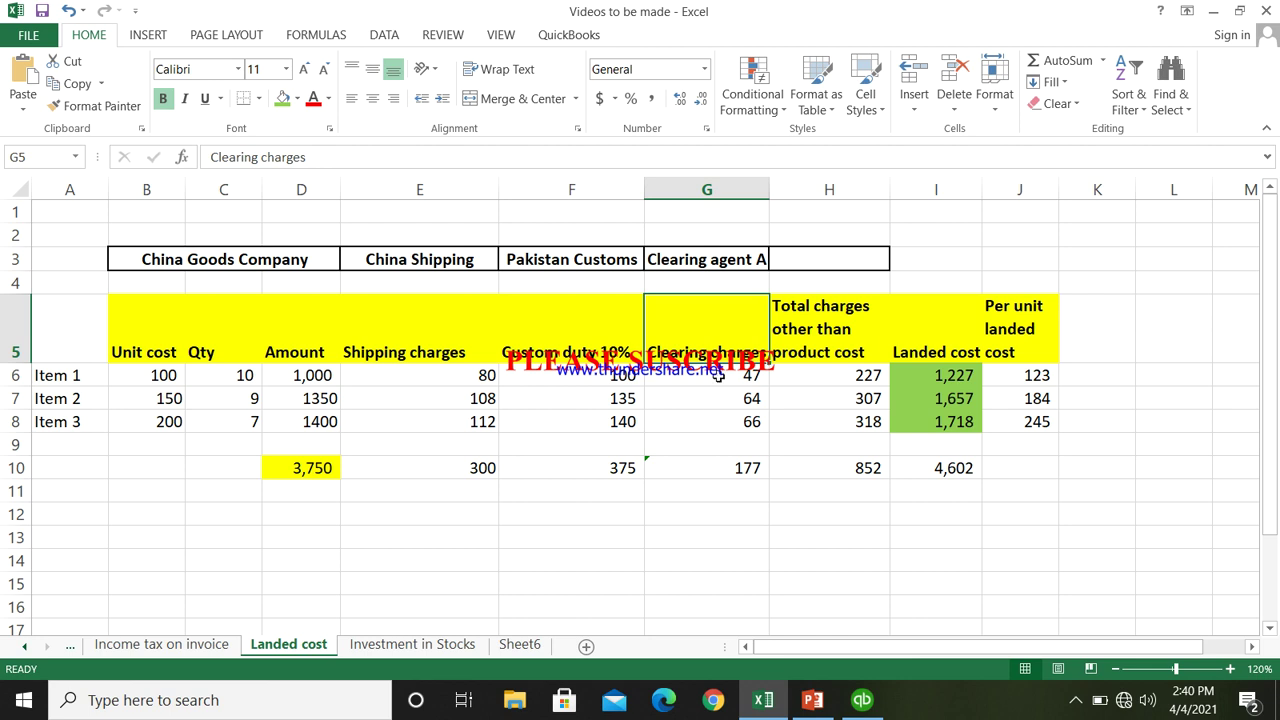
{"action": "left_click", "coordinate": [715, 378]}
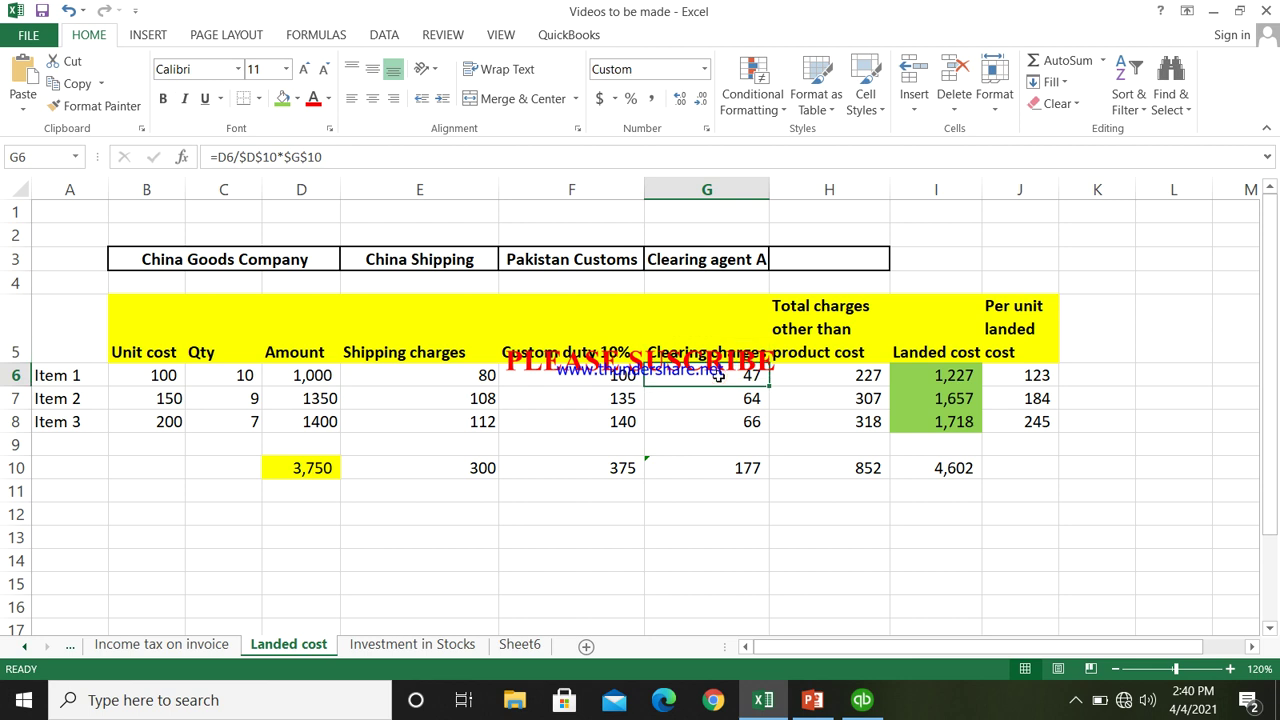
{"action": "left_click", "coordinate": [723, 402]}
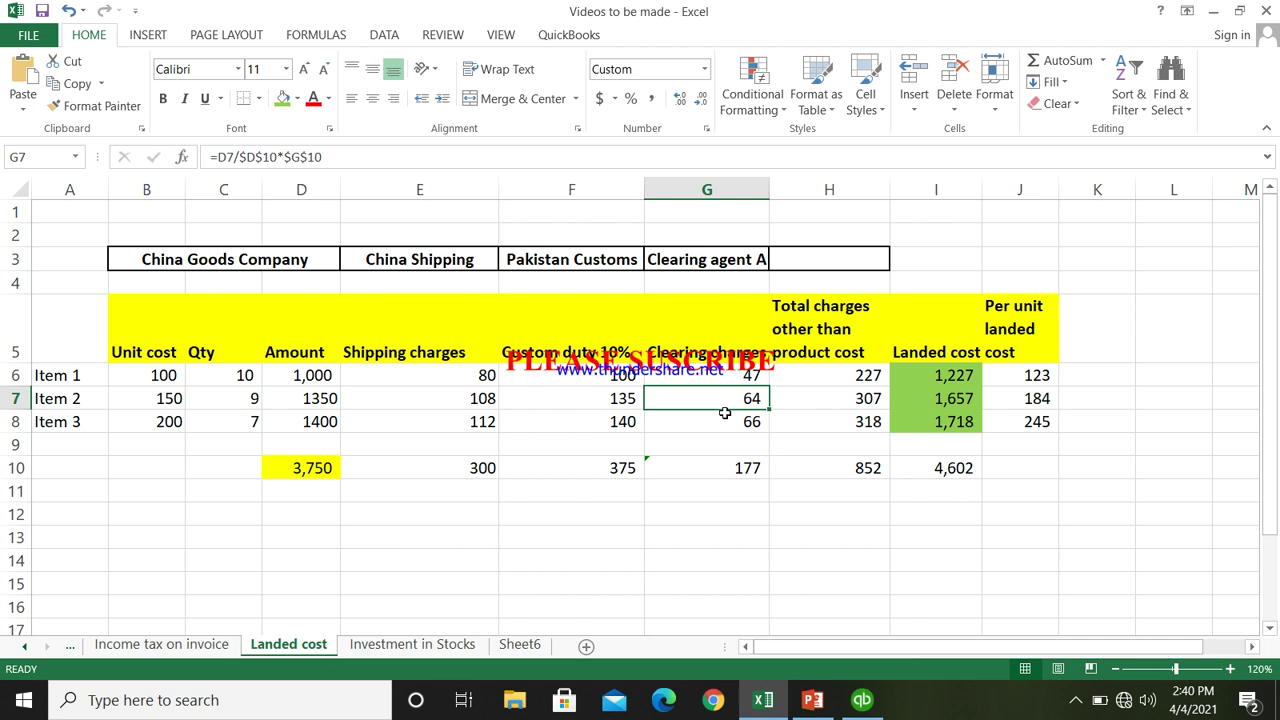
{"action": "left_click", "coordinate": [725, 470]}
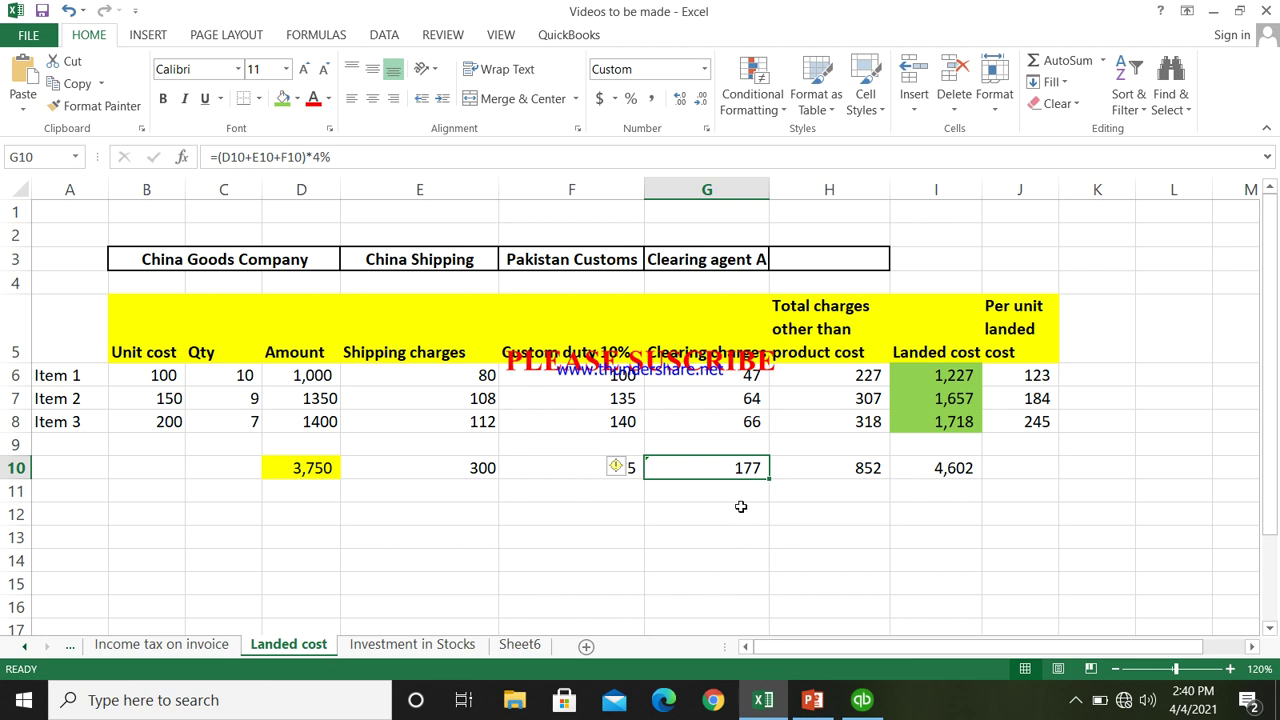
{"action": "left_click", "coordinate": [752, 375]}
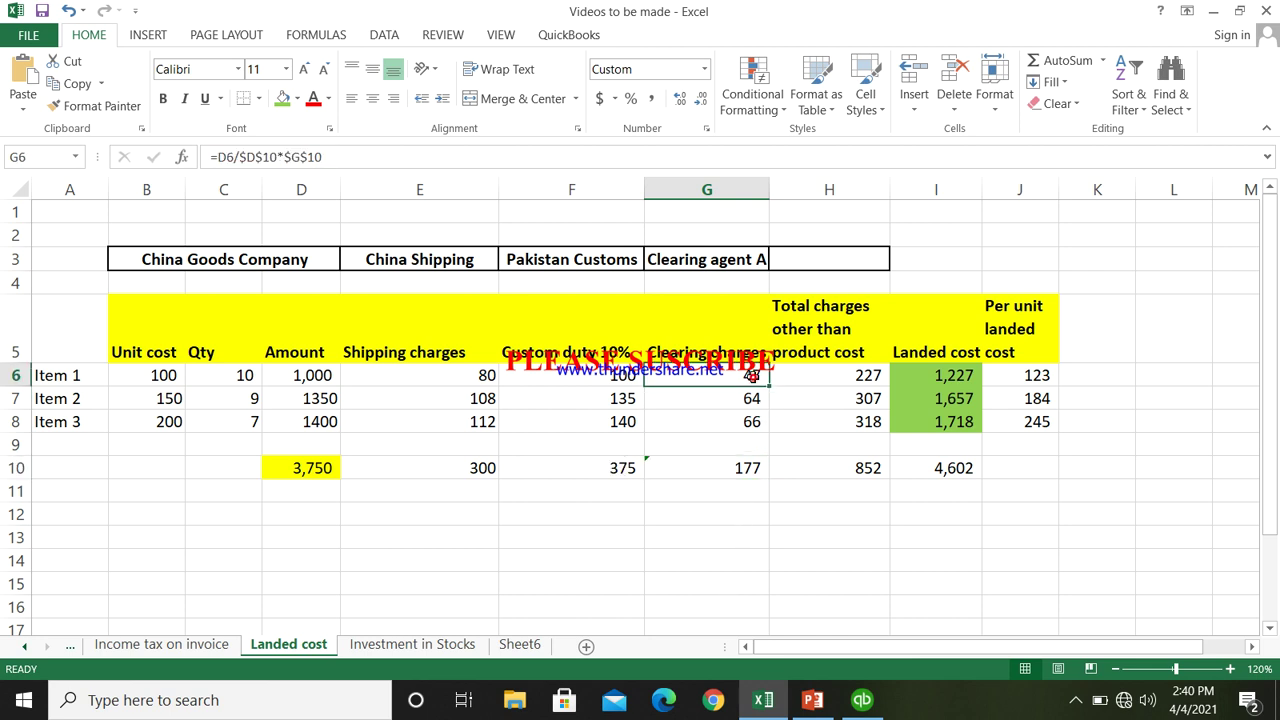
{"action": "double_click", "coordinate": [752, 375]}
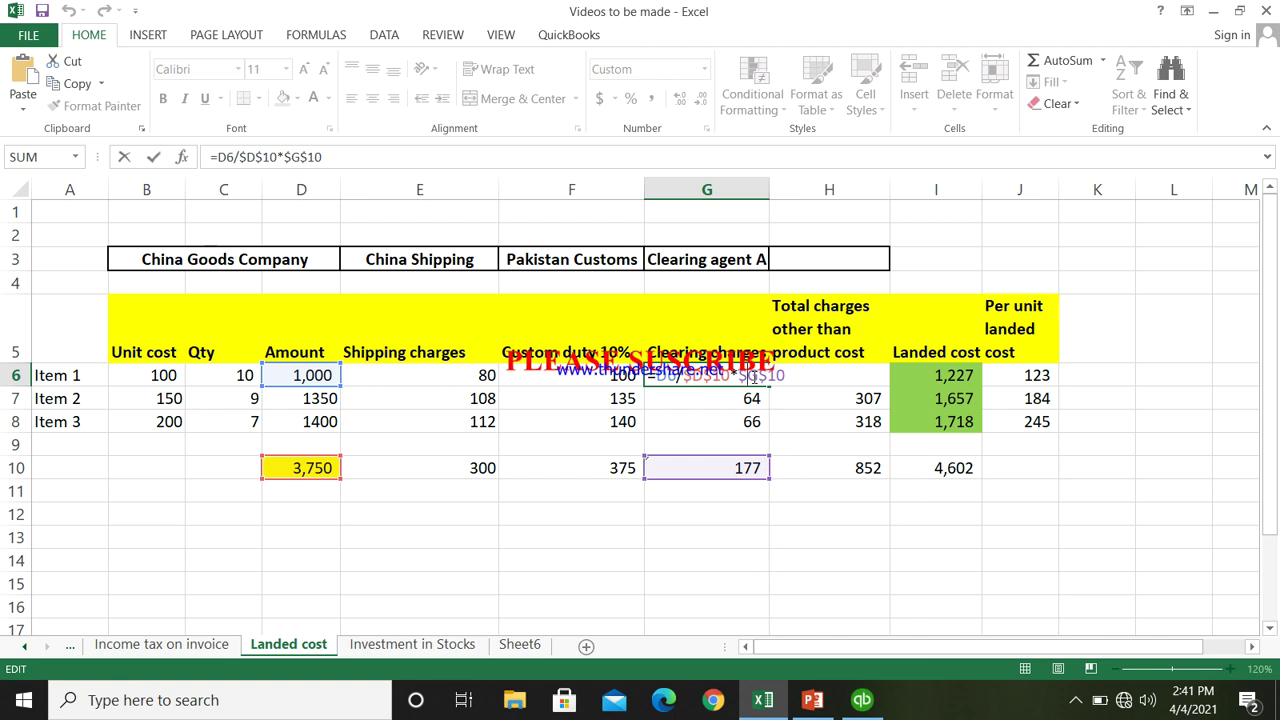
{"action": "key", "text": "Escape"}
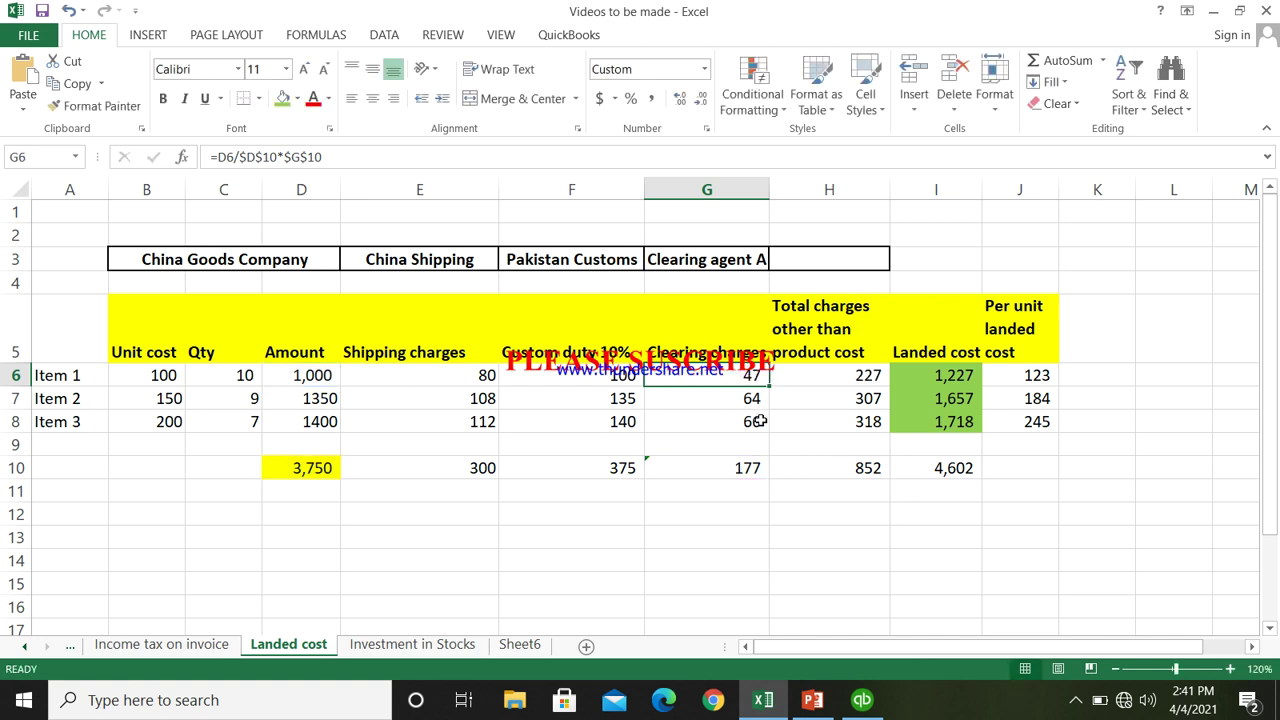
{"action": "left_click", "coordinate": [752, 470]}
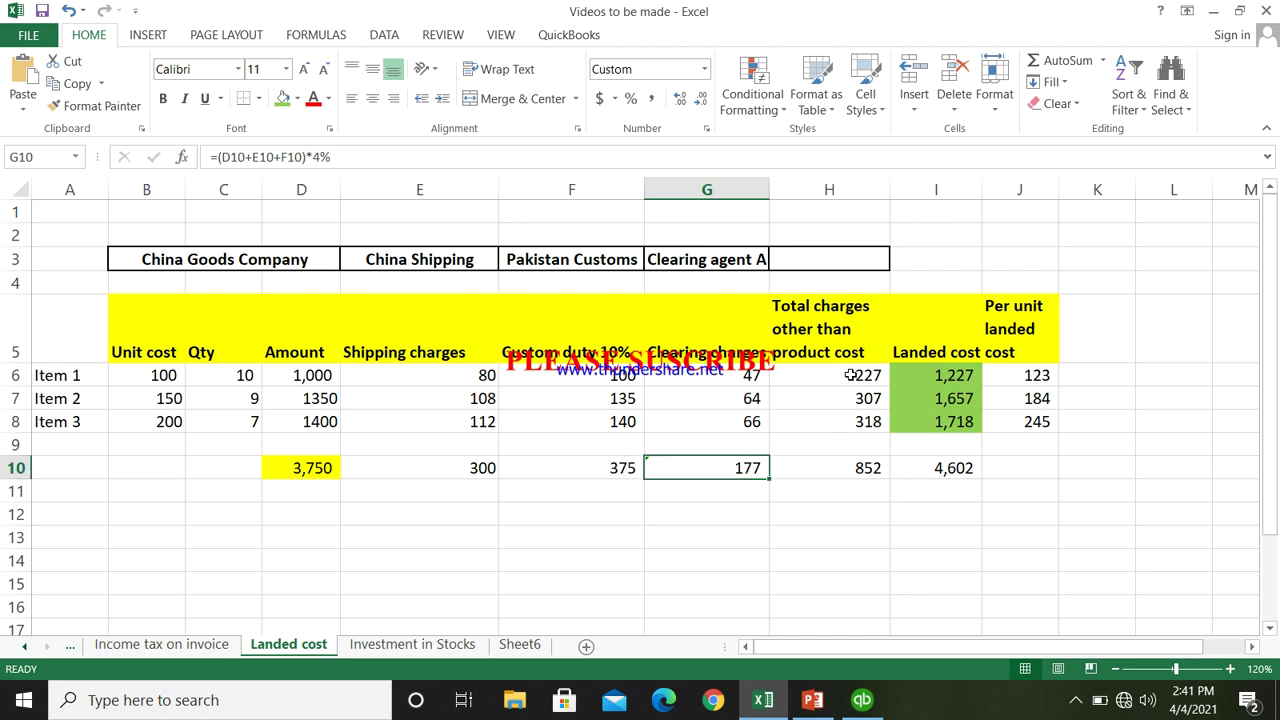
Inspect the formulas for total charges other than product cost in H6 and H7, and for landed cost in I6
{"action": "double_click", "coordinate": [849, 375]}
{"action": "key", "text": "Escape"}
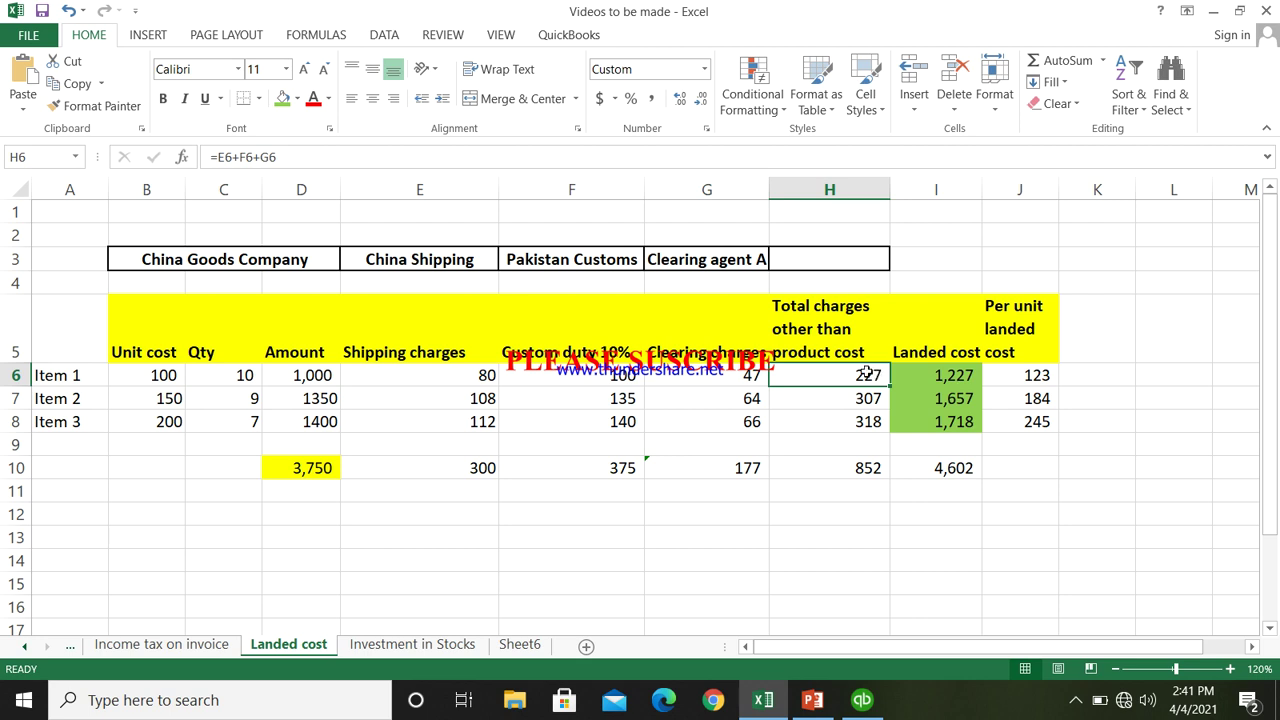
{"action": "double_click", "coordinate": [866, 374]}
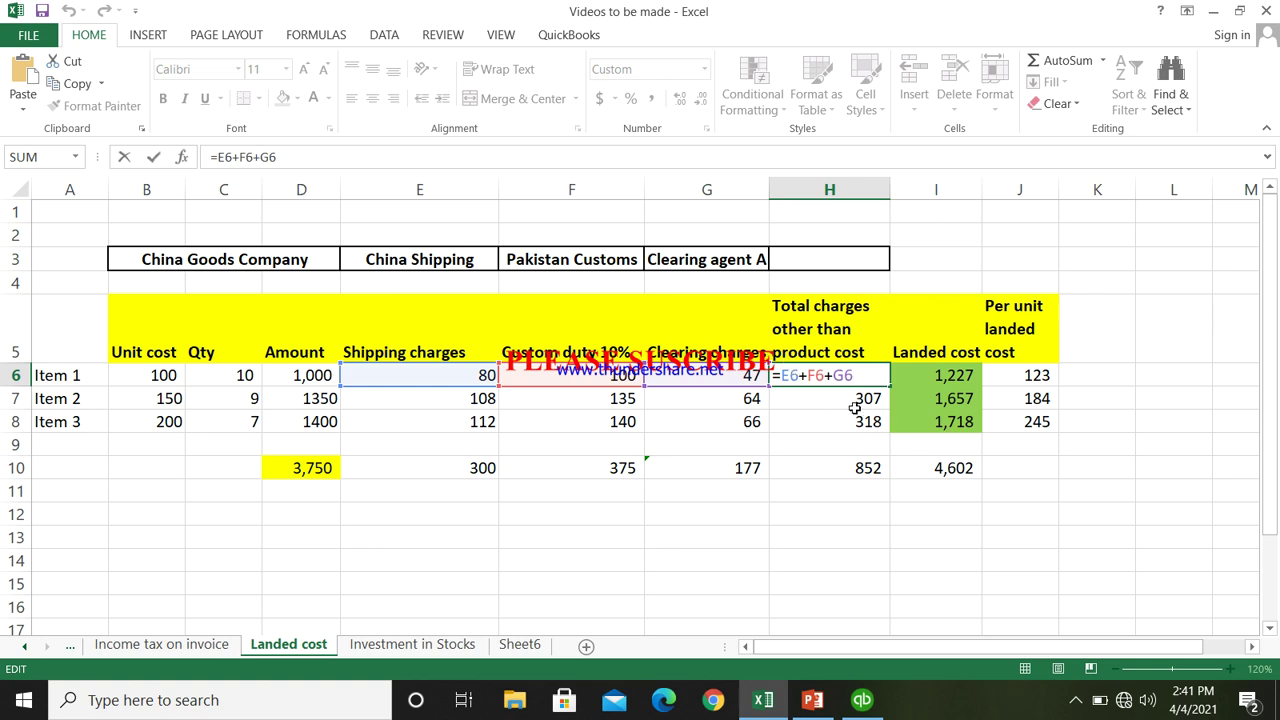
{"action": "key", "text": "Escape"}
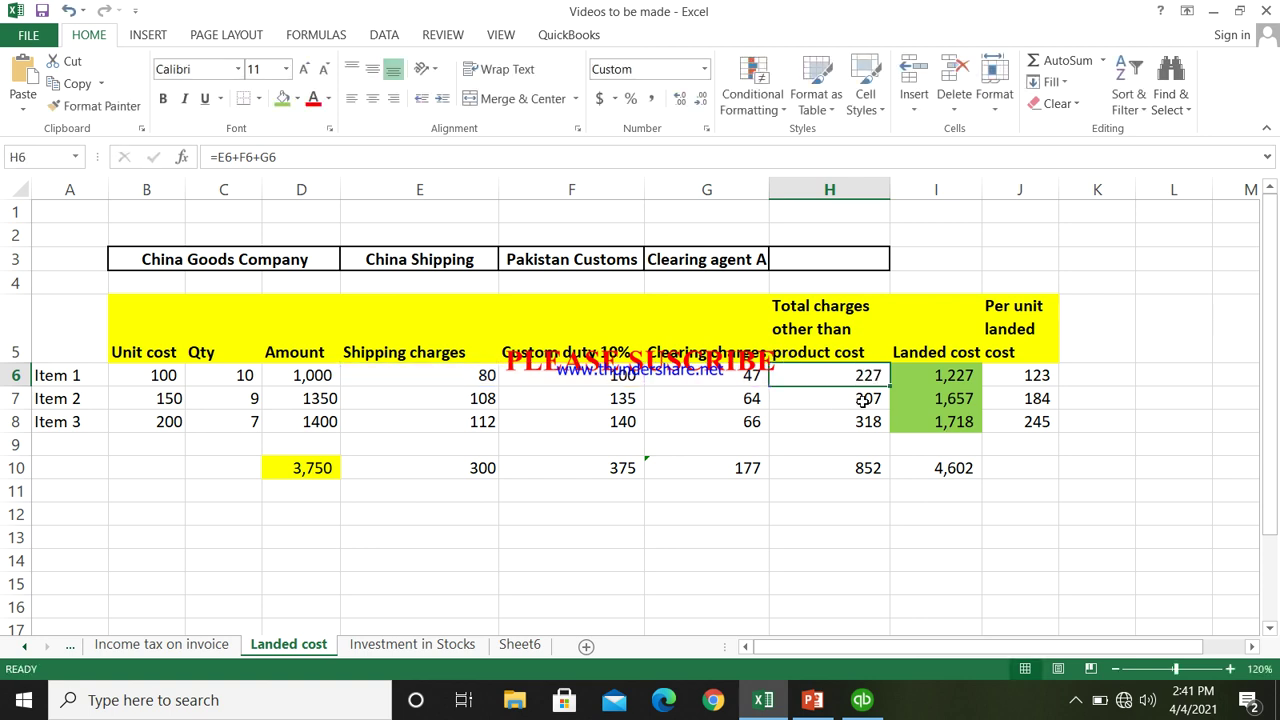
{"action": "left_click", "coordinate": [858, 400]}
{"action": "left_click", "coordinate": [936, 376]}
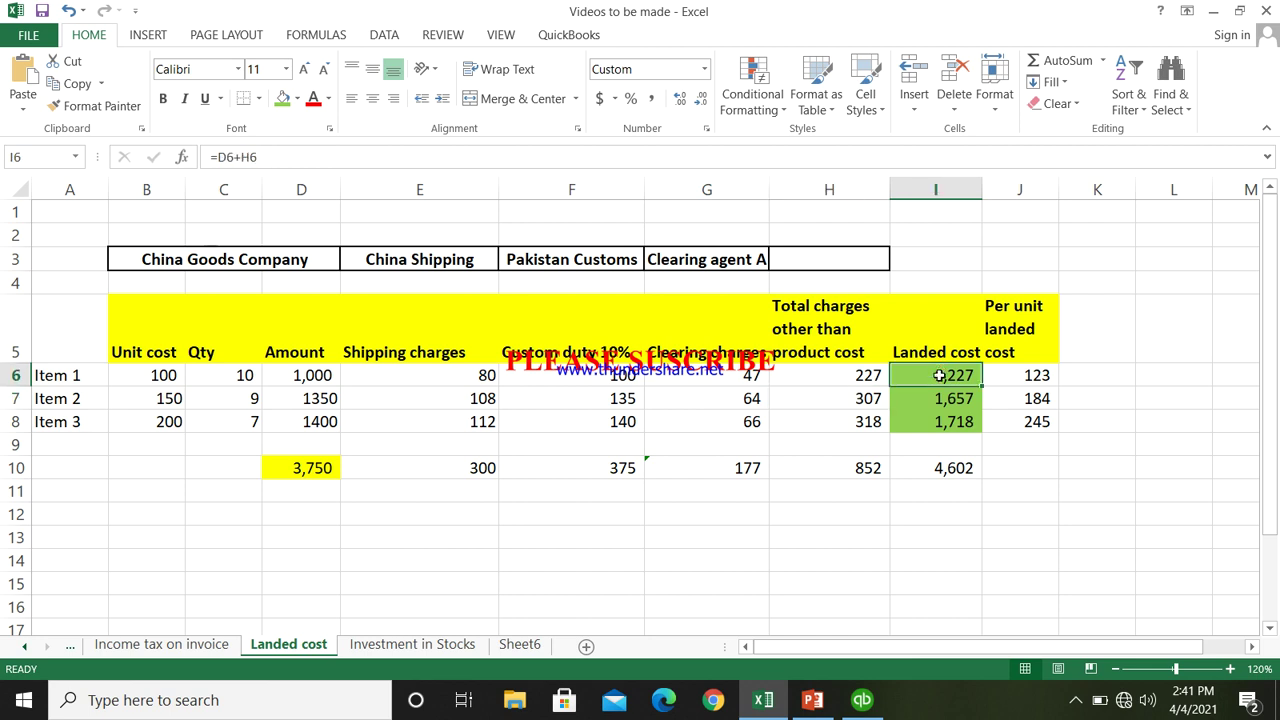
Inspect the landed cost formula in I6, the per unit landed cost formula in J6 and the landed cost total in I10
{"action": "double_click", "coordinate": [939, 376]}
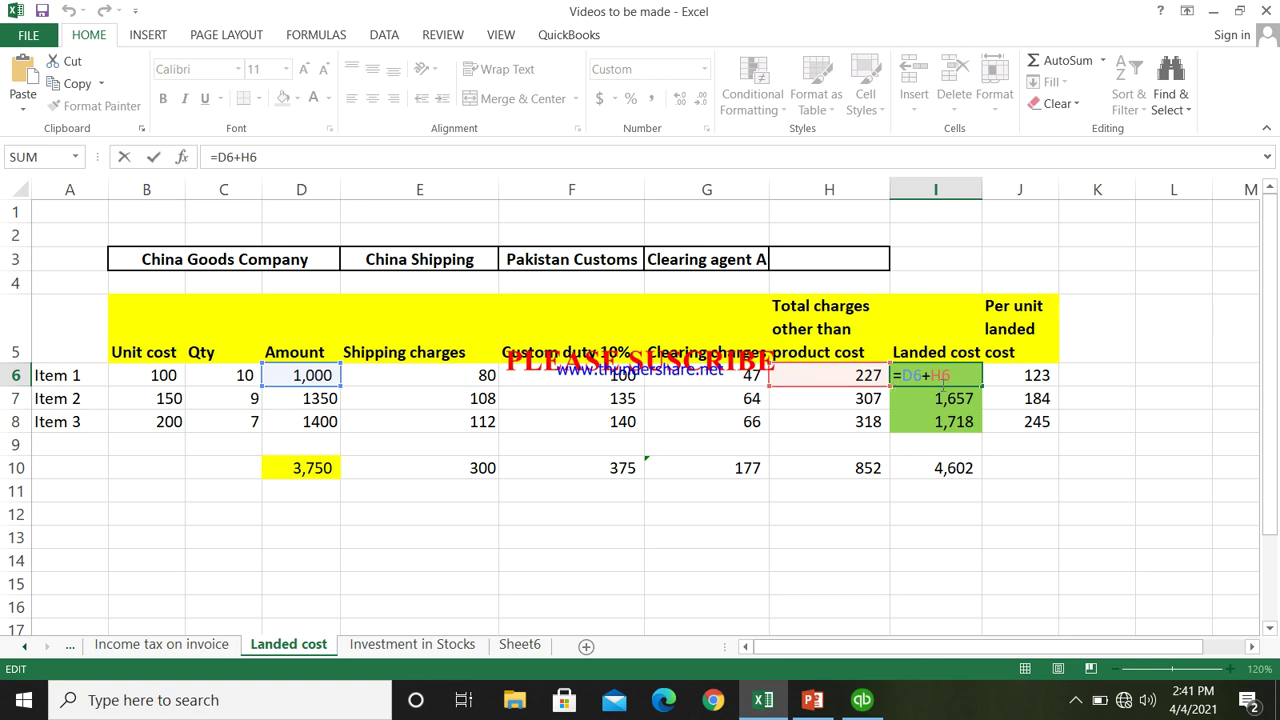
{"action": "key", "text": "Escape"}
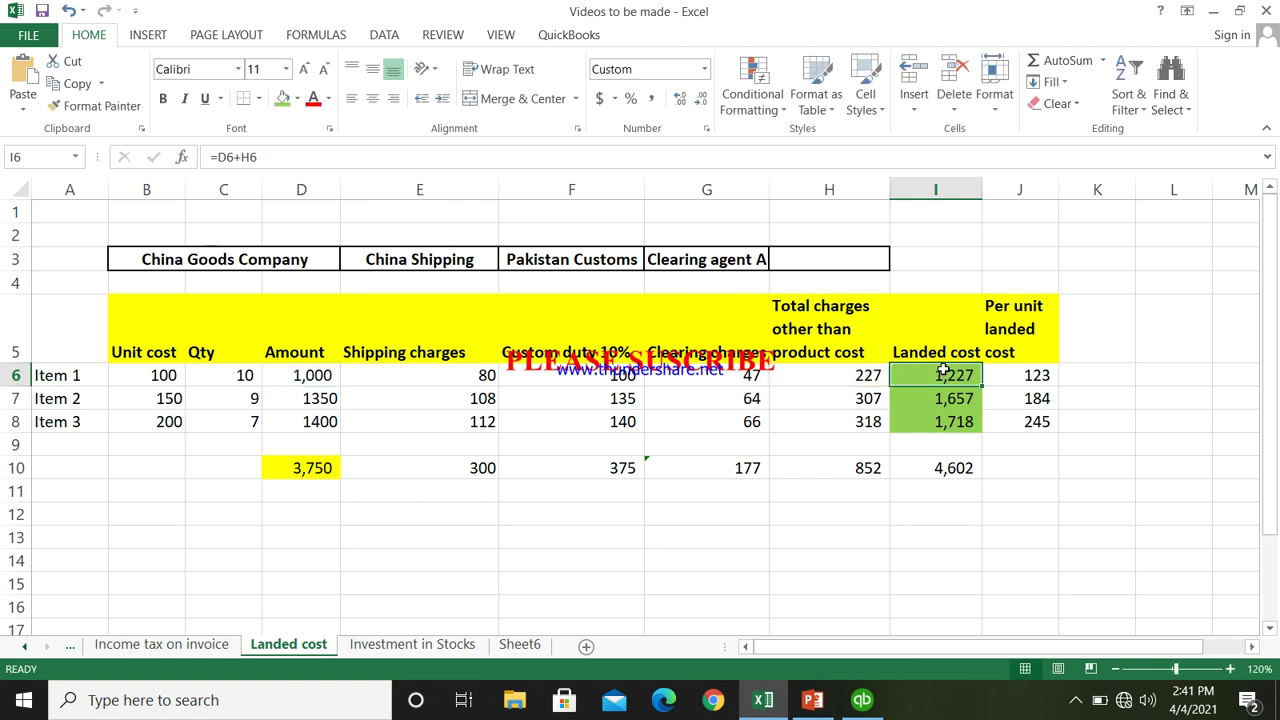
{"action": "left_click", "coordinate": [1009, 372]}
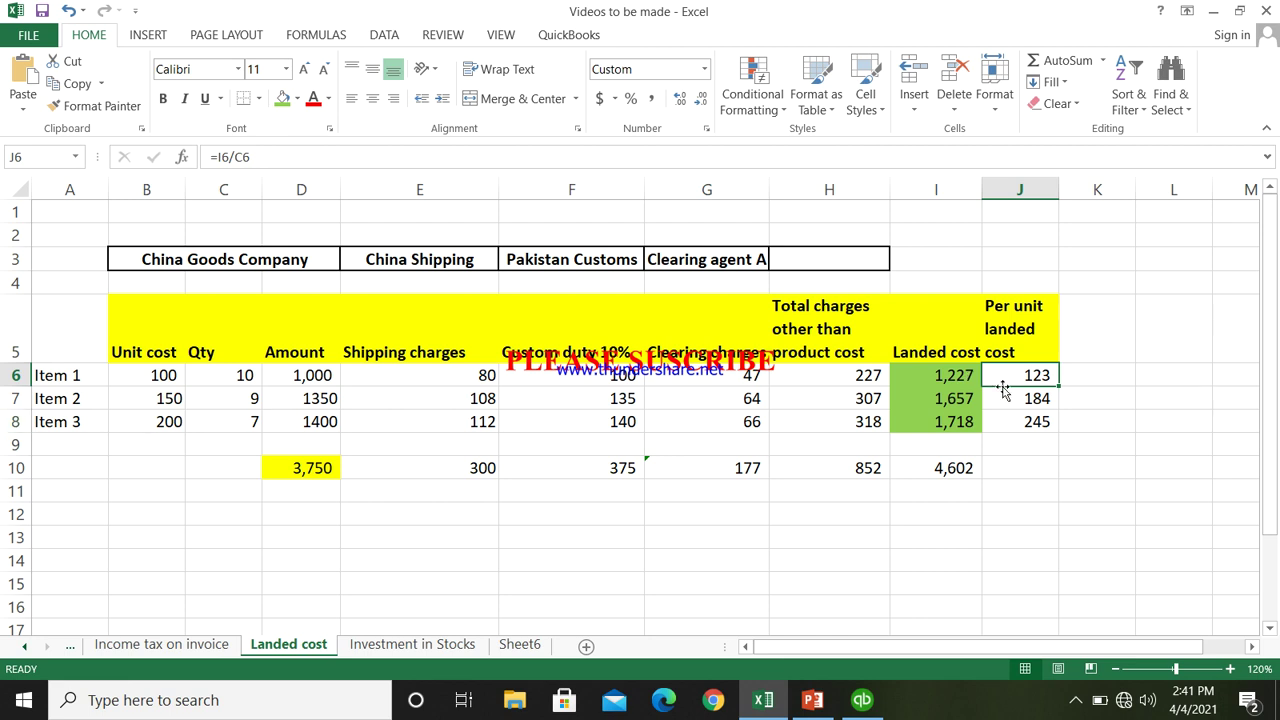
{"action": "left_click", "coordinate": [932, 469]}
{"action": "left_click_drag", "start_coordinate": [930, 420], "coordinate": [926, 374]}
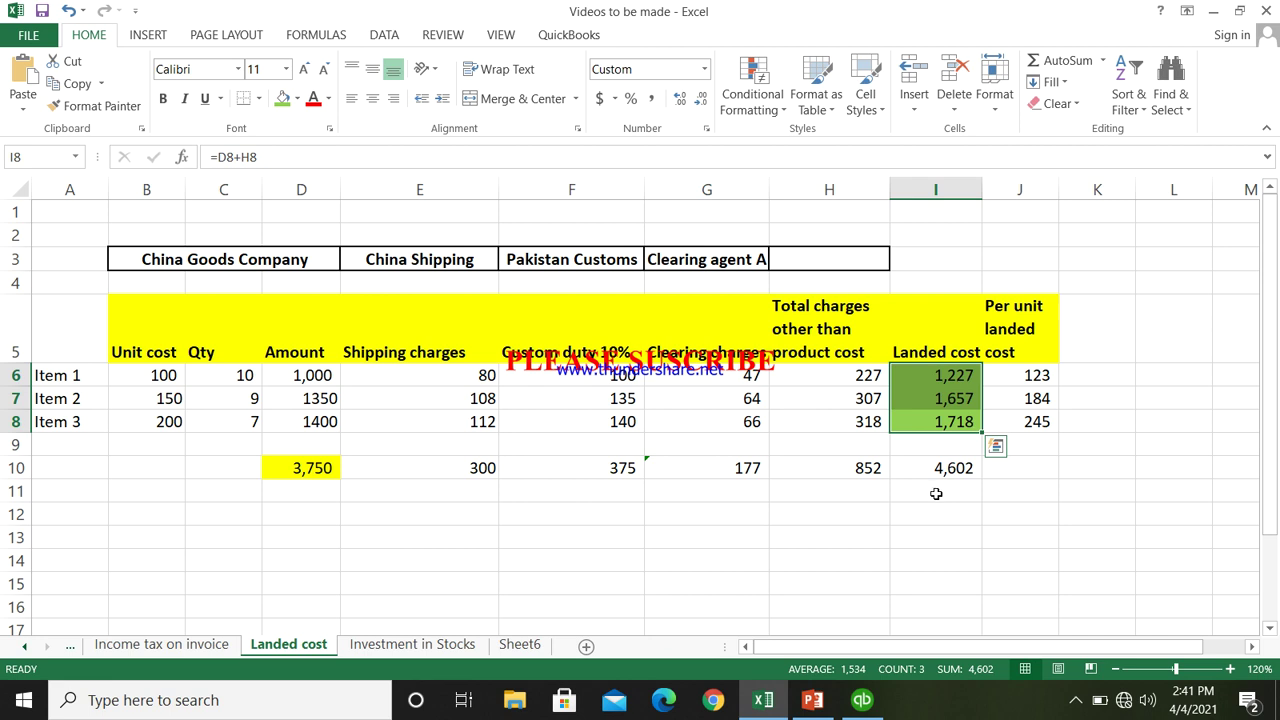
{"action": "left_click", "coordinate": [930, 491]}
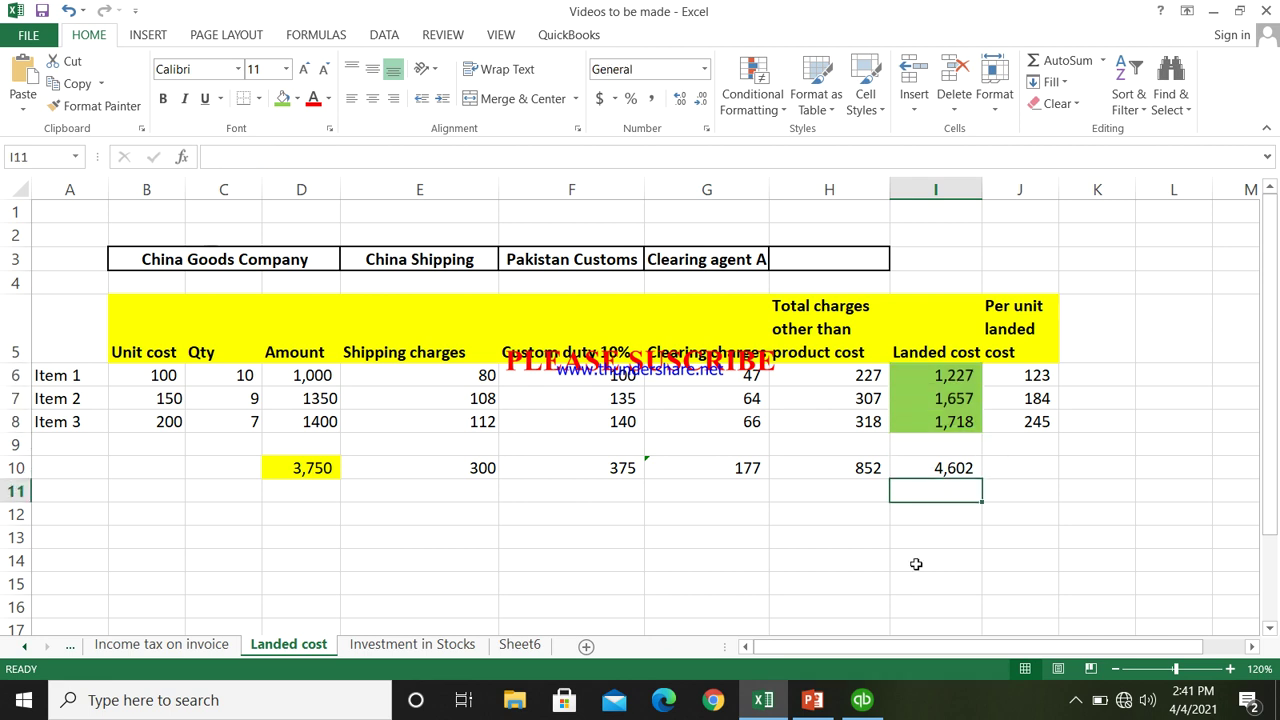
Switch to QuickBooks, open the chart of accounts and select the Inventory other charges account
{"action": "left_click", "coordinate": [878, 706]}
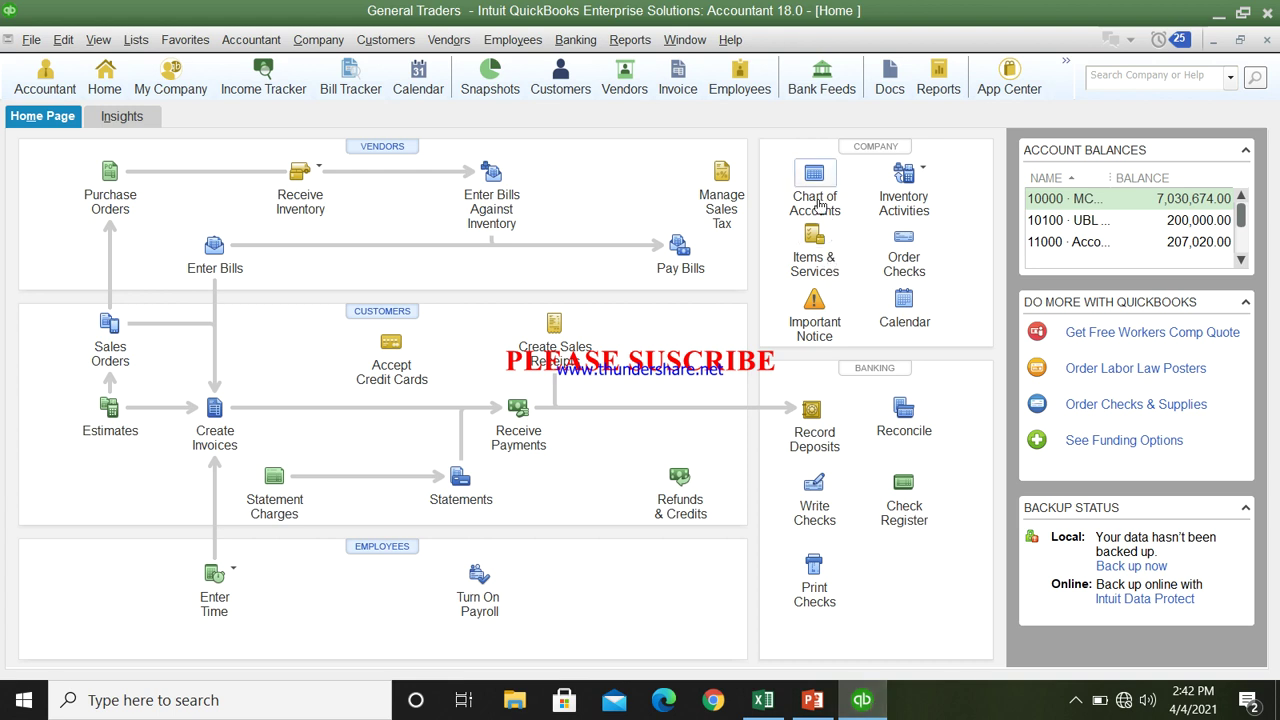
{"action": "left_click", "coordinate": [1240, 40]}
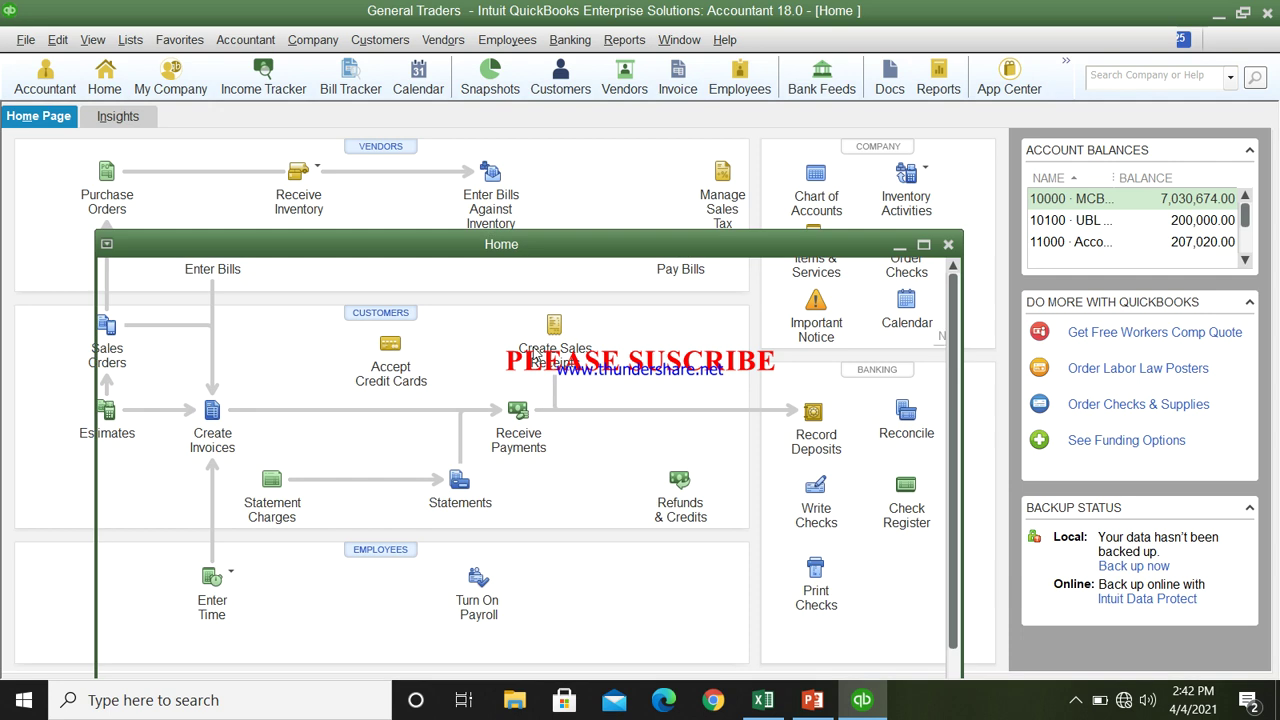
{"action": "key", "text": "ctrl+a"}
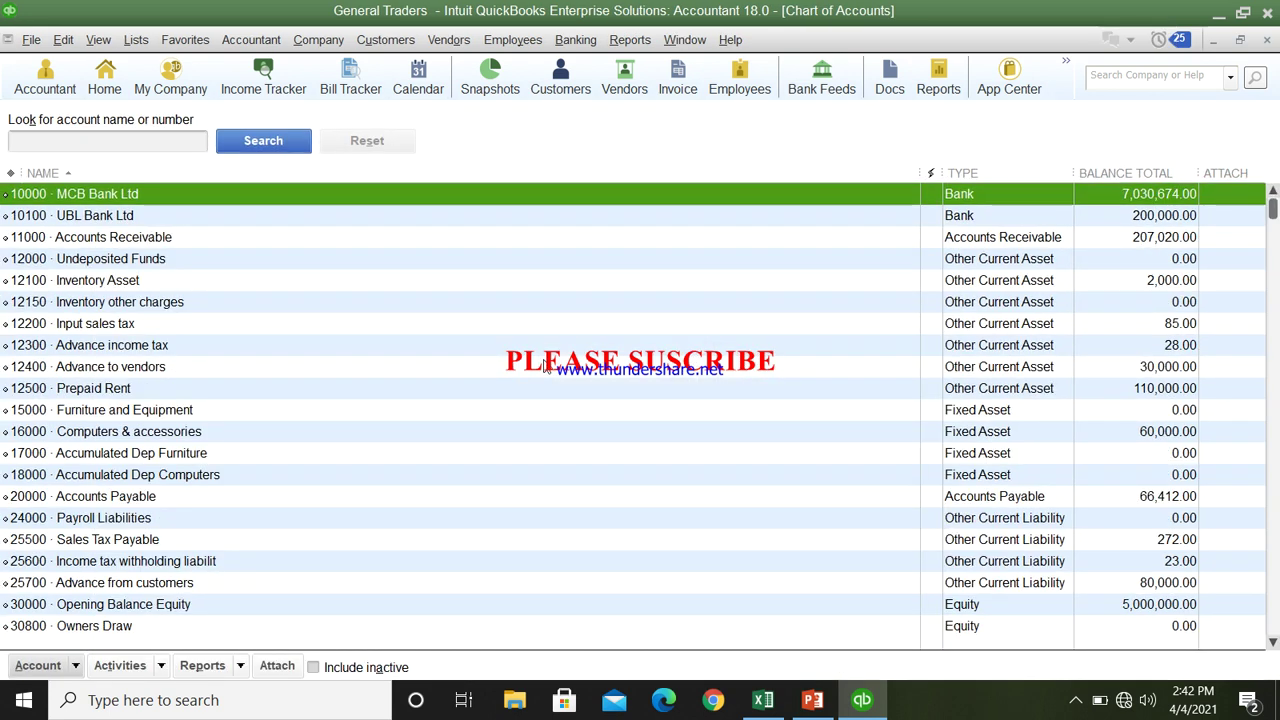
{"action": "left_click", "coordinate": [320, 311]}
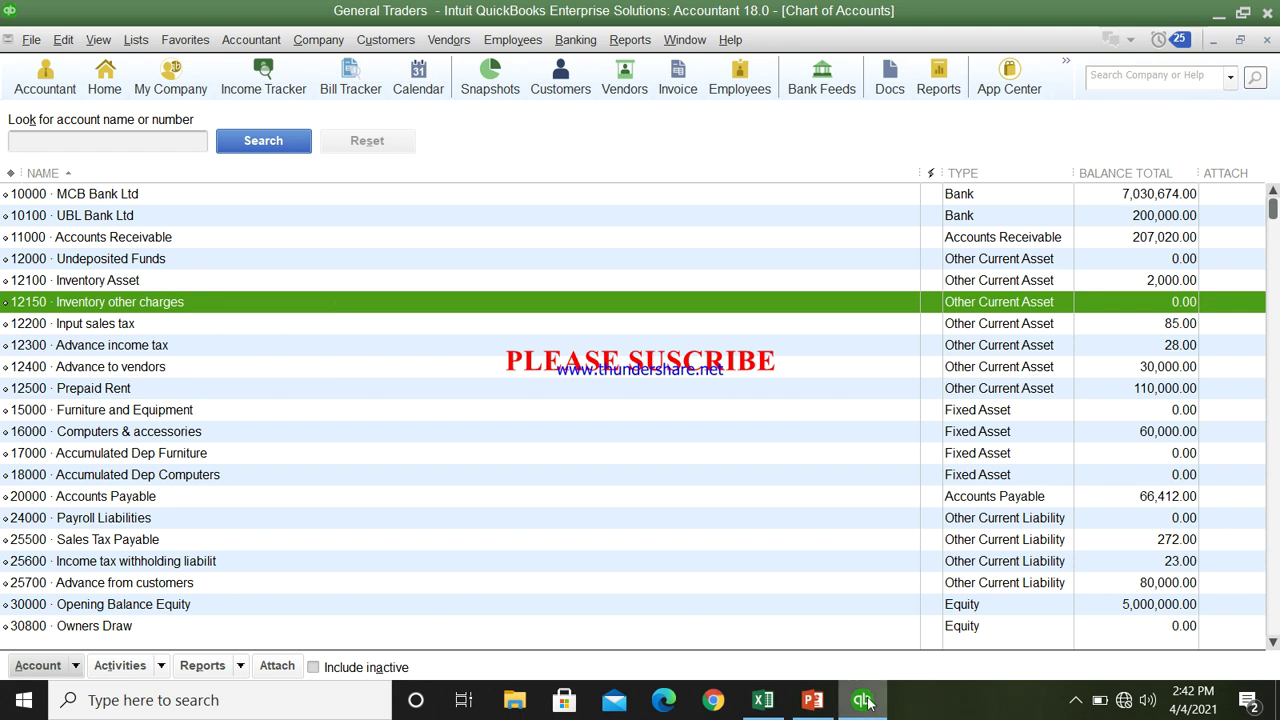
Switch back to Excel and review Item 3's clearing charge in G8, Item 1's shipping charge in E6 and its amount in D6
{"action": "mouse_move", "coordinate": [868, 703]}
{"action": "left_click", "coordinate": [763, 700]}
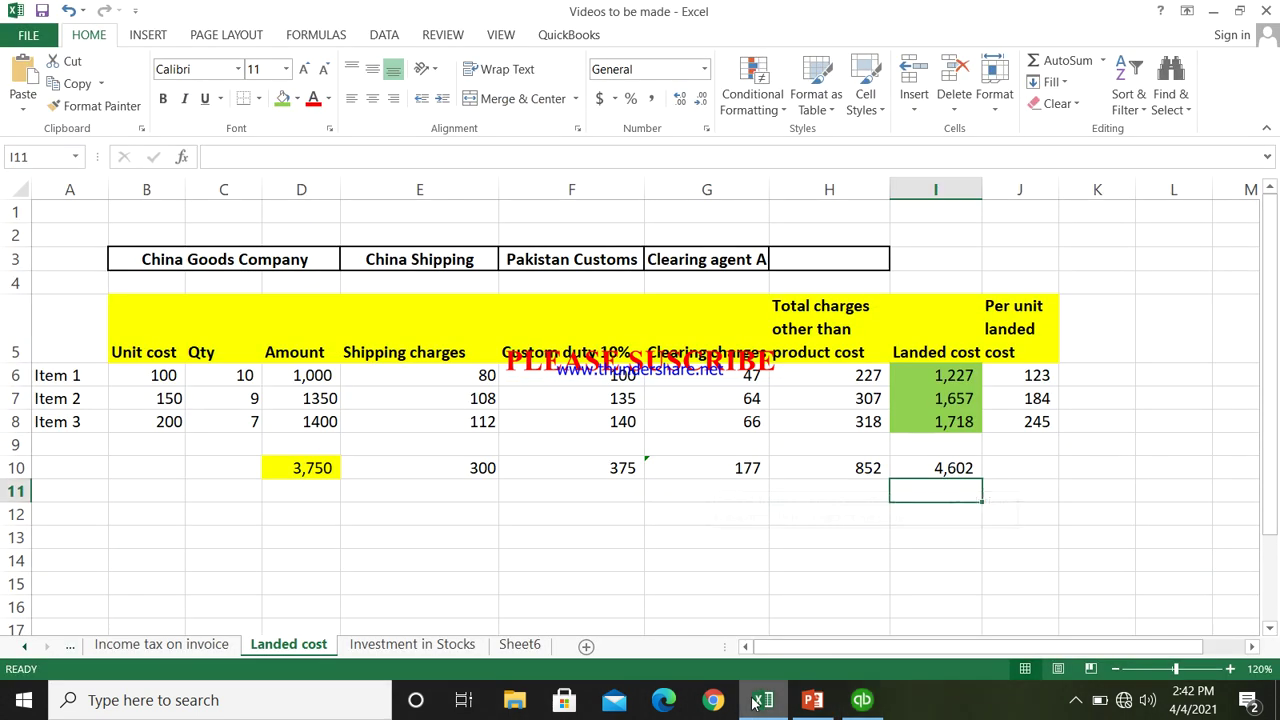
{"action": "left_click", "coordinate": [706, 428]}
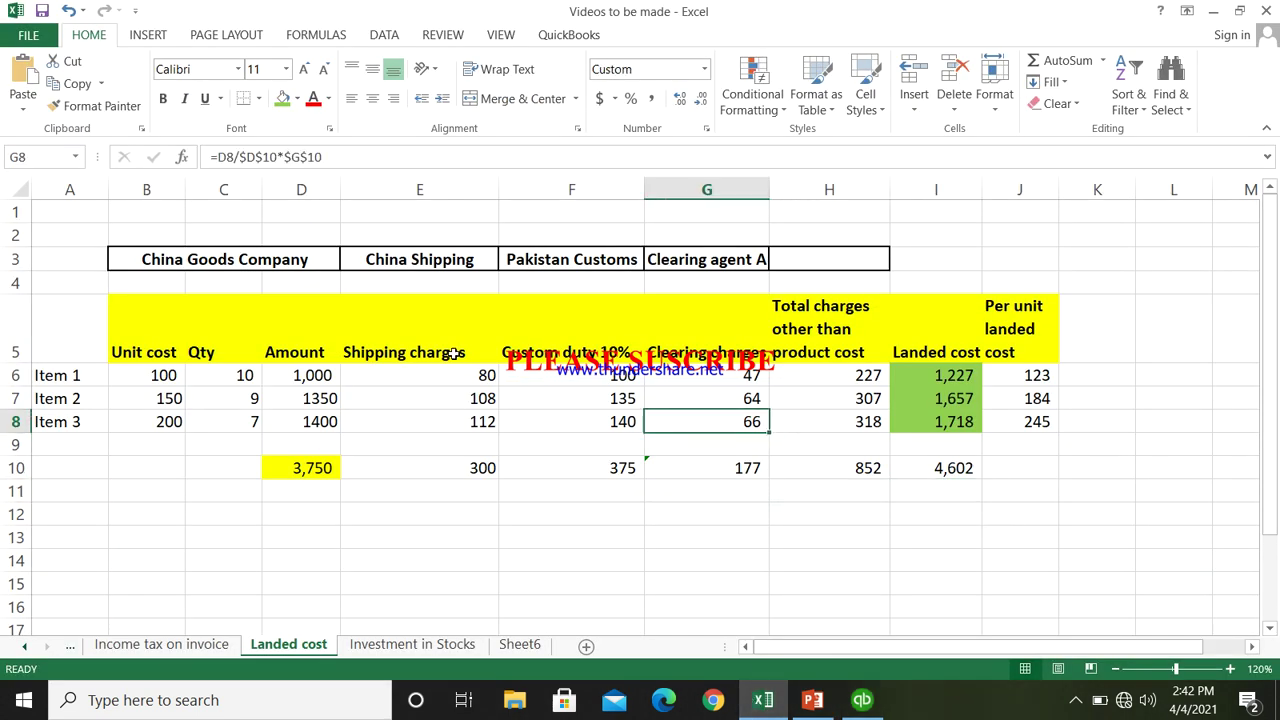
{"action": "left_click", "coordinate": [465, 376]}
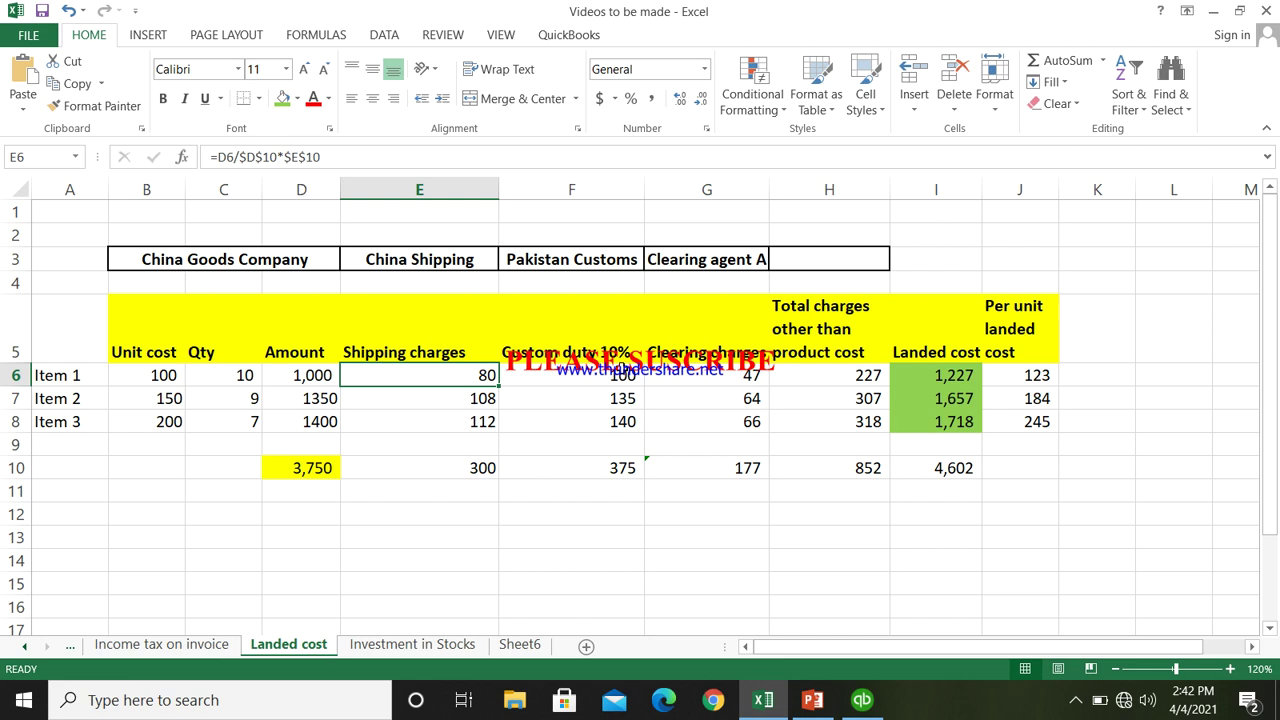
{"action": "left_click", "coordinate": [281, 379]}
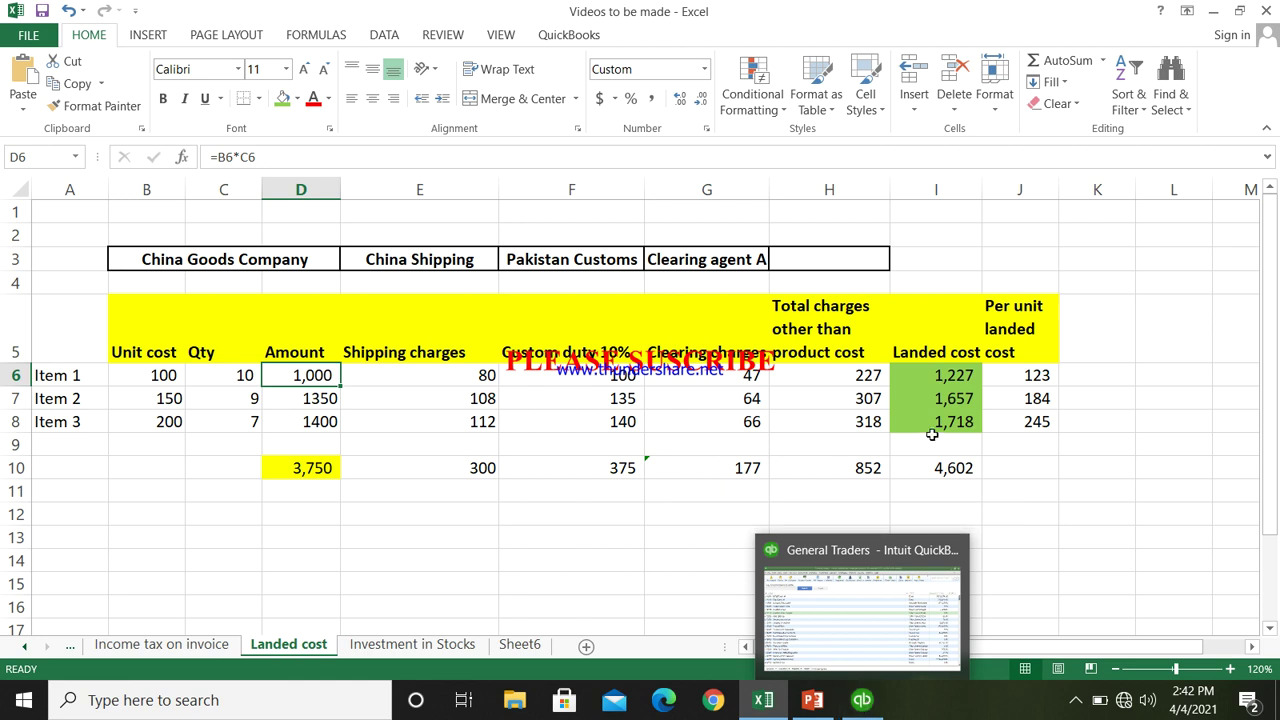
Compare Item 1's landed cost in I6 with its unit cost in B6 and amount in D6
{"action": "left_click", "coordinate": [965, 375]}
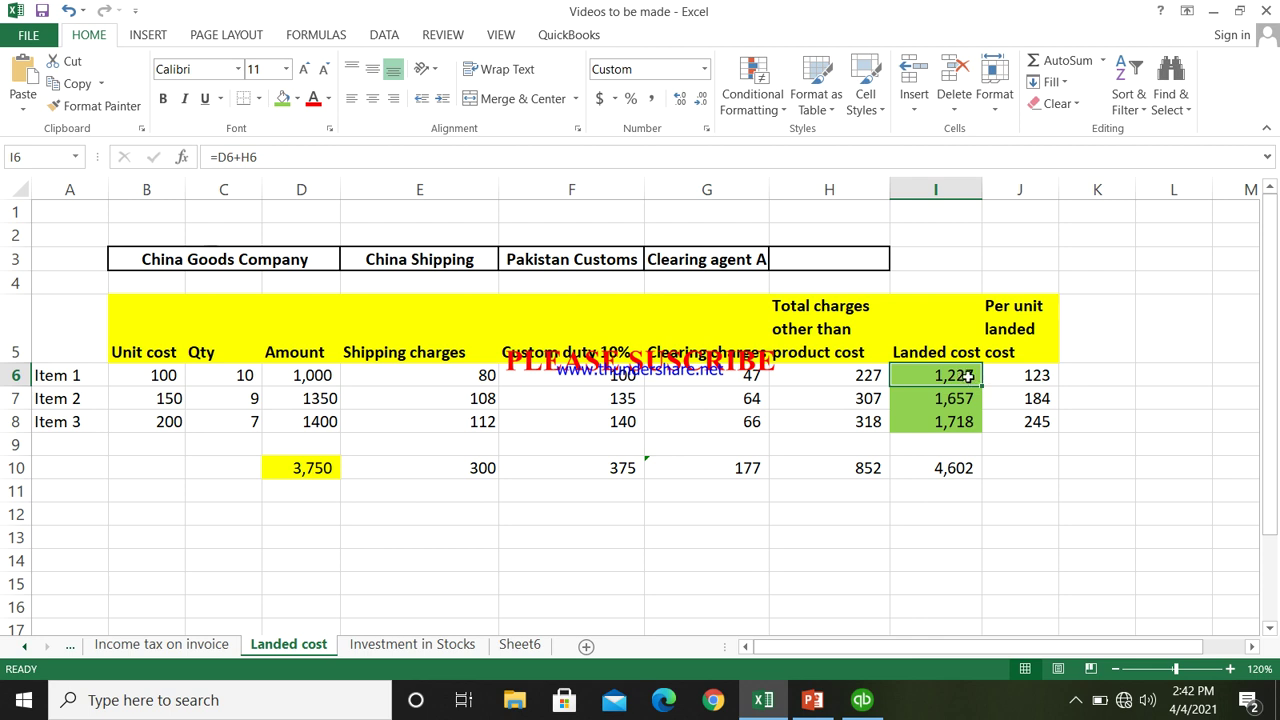
{"action": "left_click", "coordinate": [87, 372]}
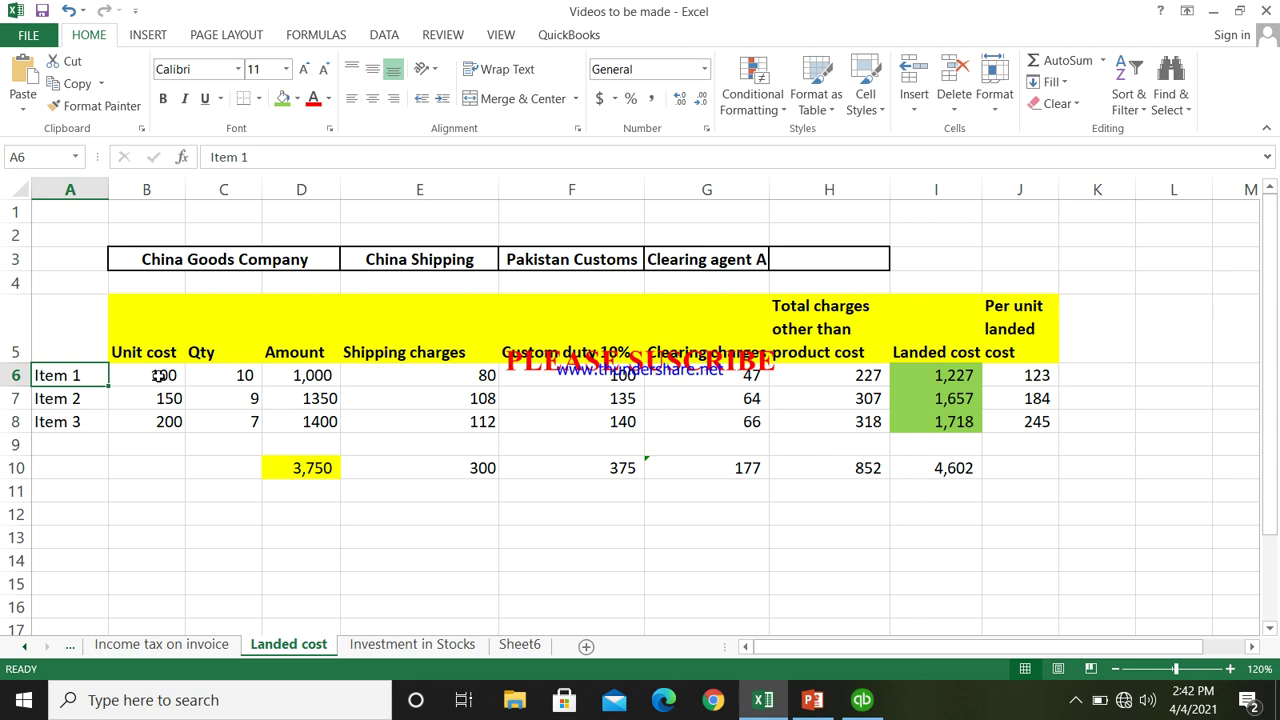
{"action": "left_click", "coordinate": [158, 375]}
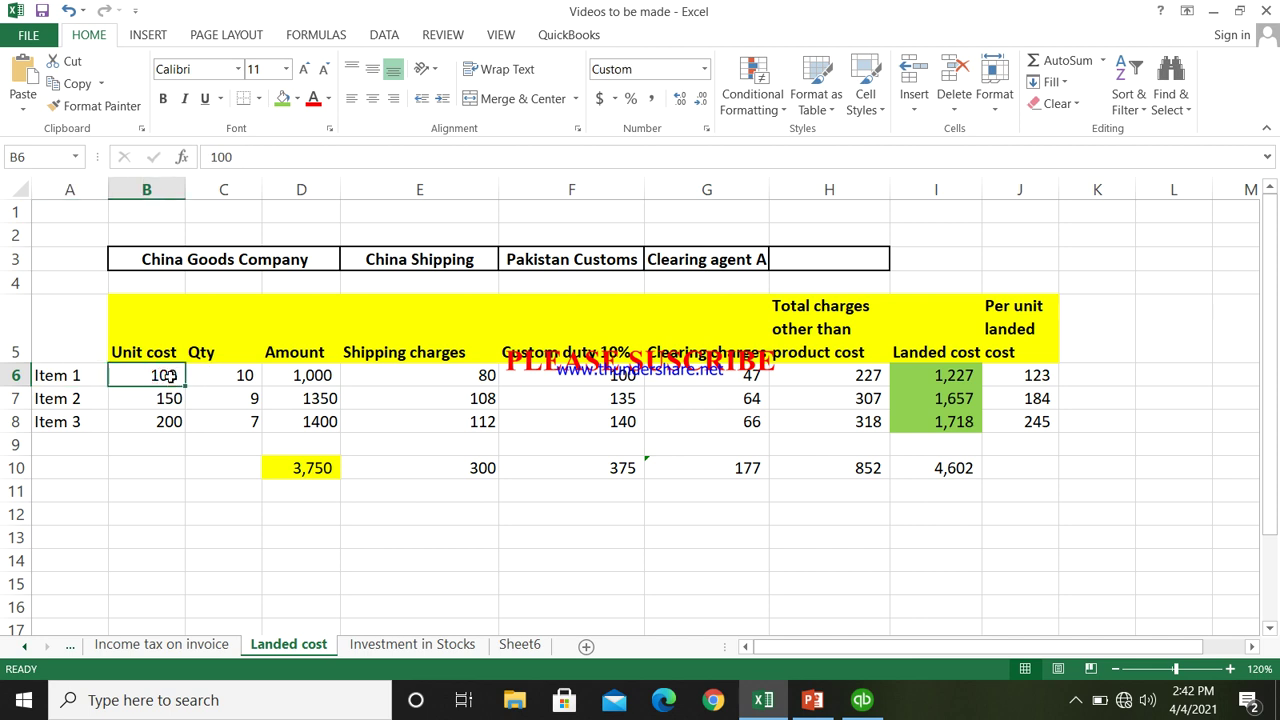
{"action": "left_click", "coordinate": [328, 372]}
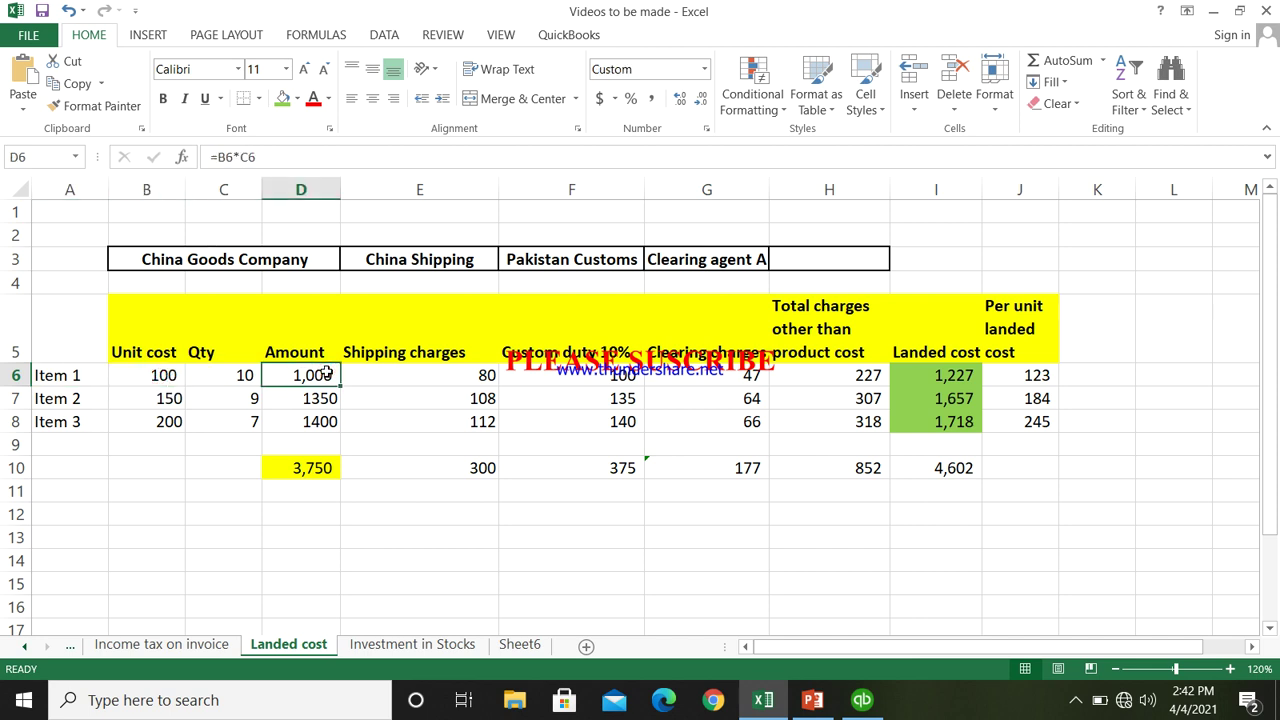
{"action": "left_click", "coordinate": [905, 375]}
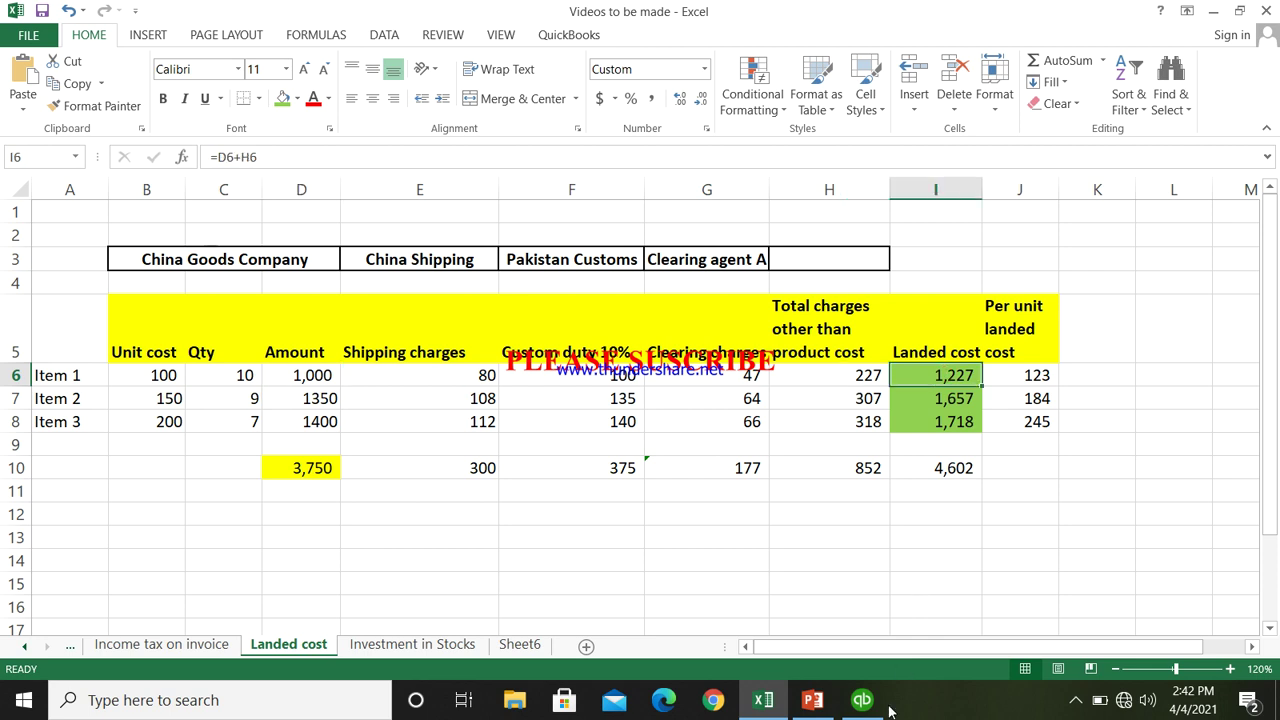
{"action": "mouse_move", "coordinate": [860, 706]}
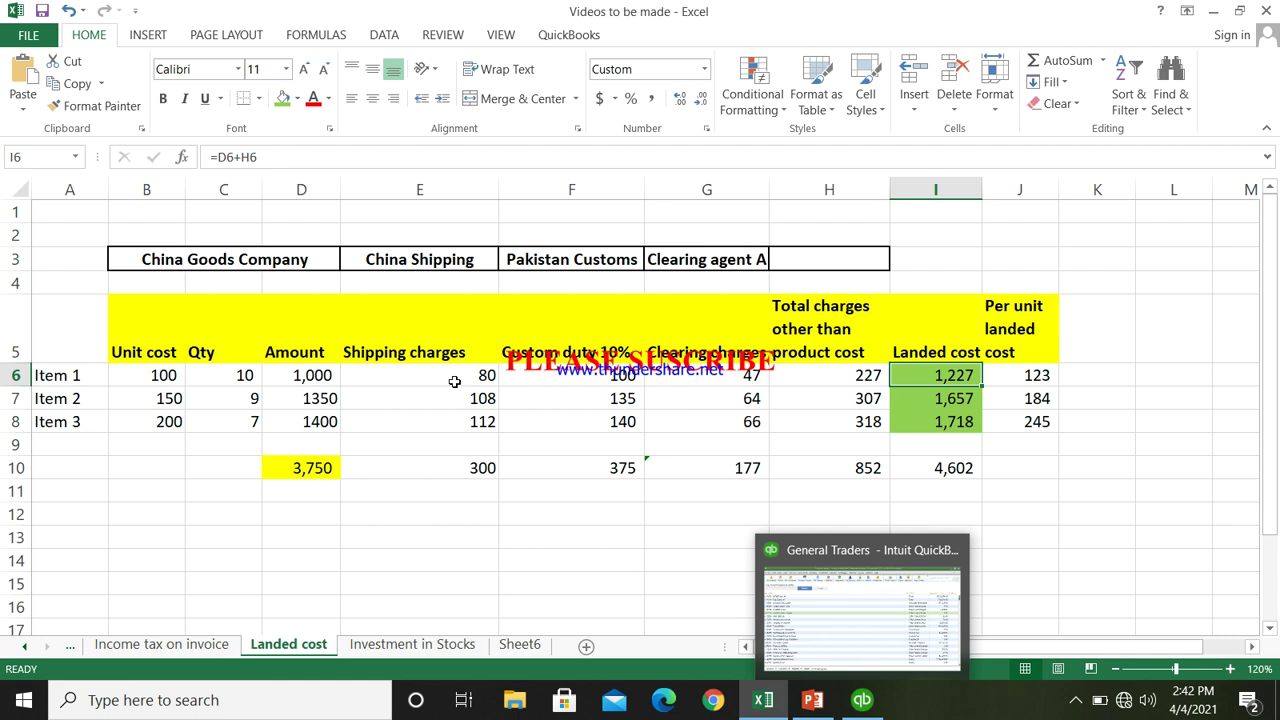
Review the three items' shipping charges, custom duty and total charges other than product cost in E6:E8, F6:F8 and H6:H8
{"action": "left_click_drag", "start_coordinate": [452, 376], "coordinate": [450, 418]}
{"action": "left_click_drag", "start_coordinate": [620, 372], "coordinate": [621, 414]}
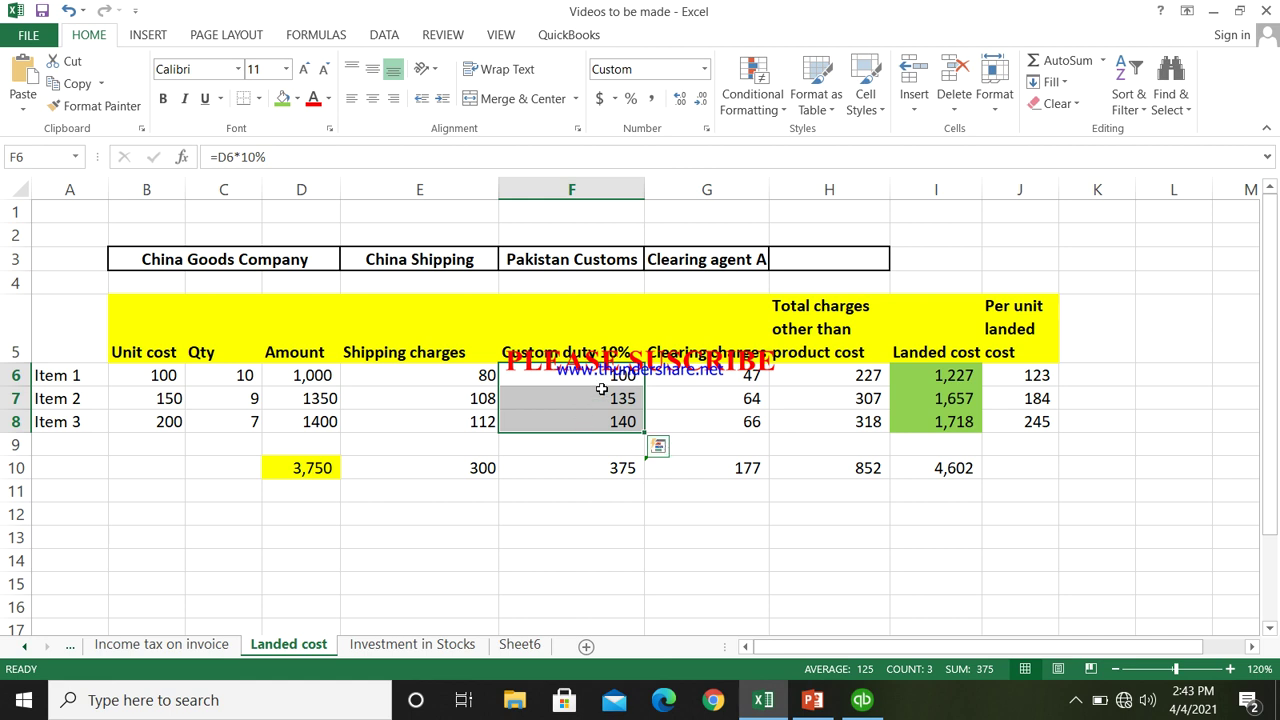
{"action": "left_click_drag", "start_coordinate": [809, 414], "coordinate": [808, 374]}
{"action": "left_click", "coordinate": [865, 498]}
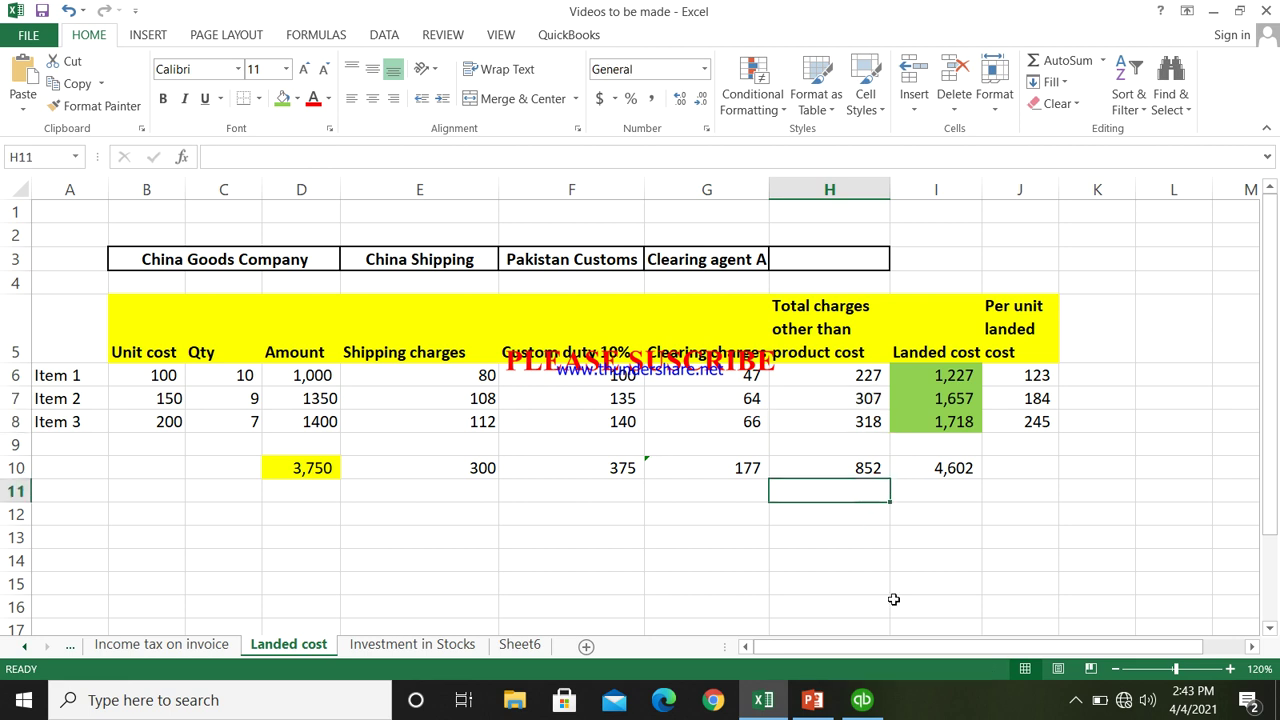
Review the China Goods Company heading and its item purchase details in A6:D8
{"action": "left_click", "coordinate": [858, 705]}
{"action": "left_click", "coordinate": [857, 711]}
{"action": "left_click", "coordinate": [240, 251]}
{"action": "left_click_drag", "start_coordinate": [123, 333], "coordinate": [320, 444]}
{"action": "left_click_drag", "start_coordinate": [98, 375], "coordinate": [272, 421]}
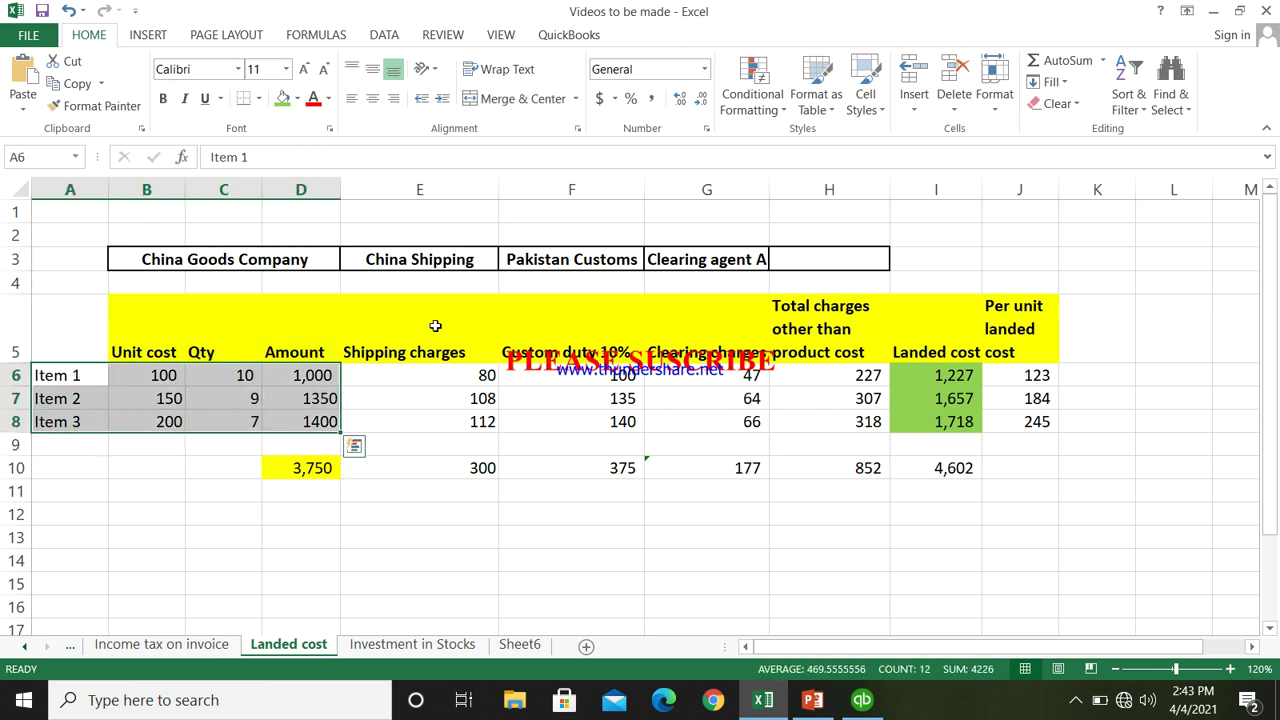
Review the China Shipping heading, its total charge in E10 and Item 3's allocated share in E8
{"action": "left_click_drag", "start_coordinate": [434, 258], "coordinate": [434, 445]}
{"action": "left_click", "coordinate": [430, 458]}
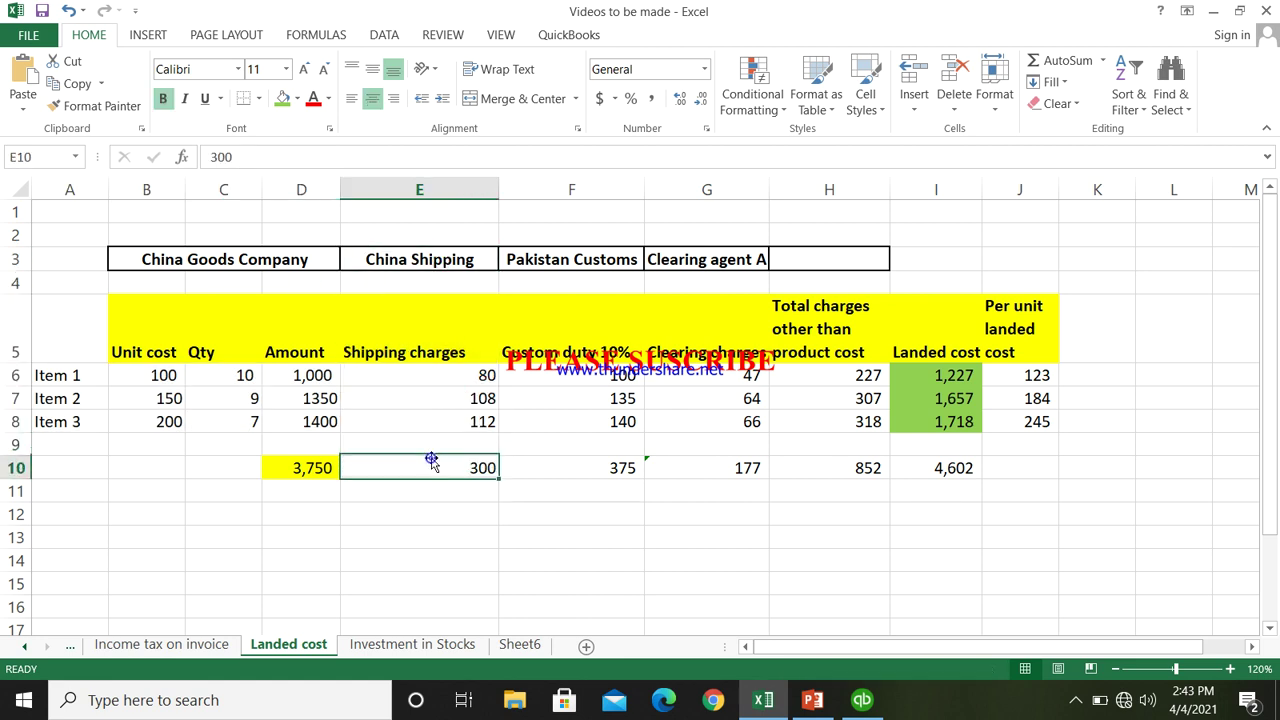
{"action": "left_click_drag", "start_coordinate": [442, 262], "coordinate": [430, 458]}
{"action": "left_click", "coordinate": [430, 458]}
{"action": "left_click", "coordinate": [434, 424]}
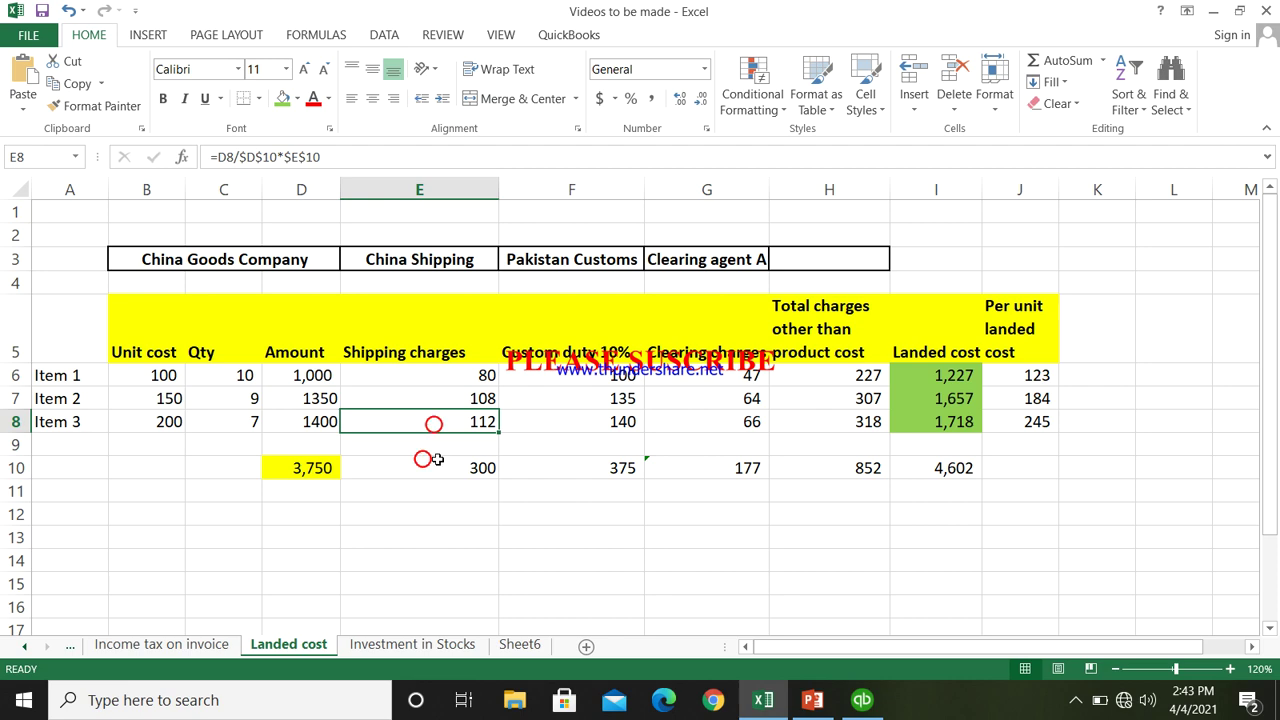
{"action": "left_click", "coordinate": [432, 458]}
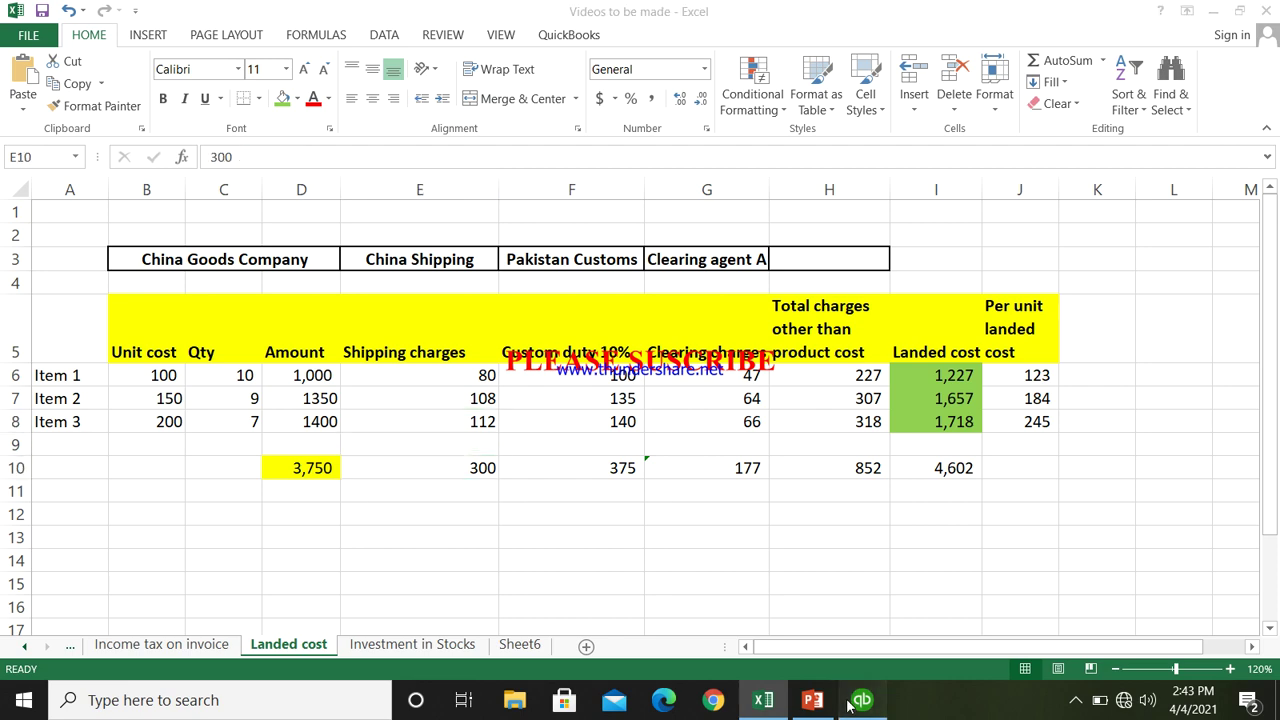
Switch to QuickBooks, close the chart of accounts and start a new vendor bill with the vendor choices open
{"action": "left_click", "coordinate": [878, 704]}
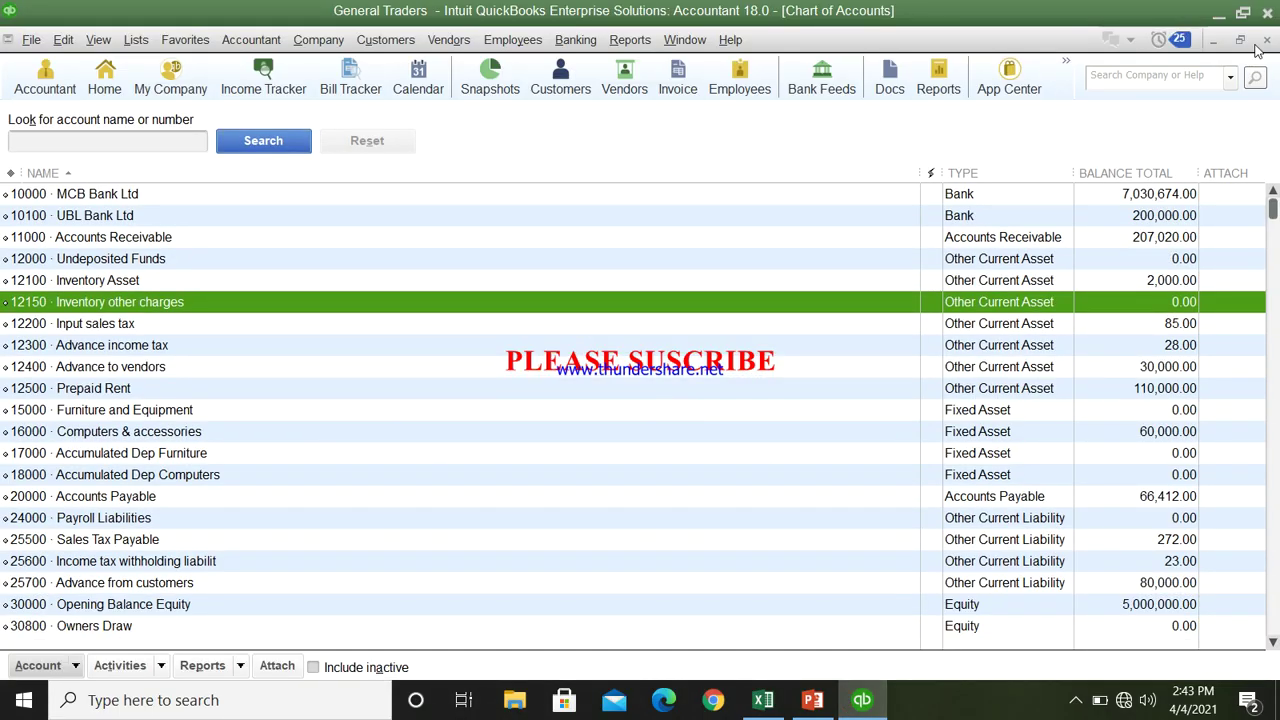
{"action": "left_click", "coordinate": [1268, 39]}
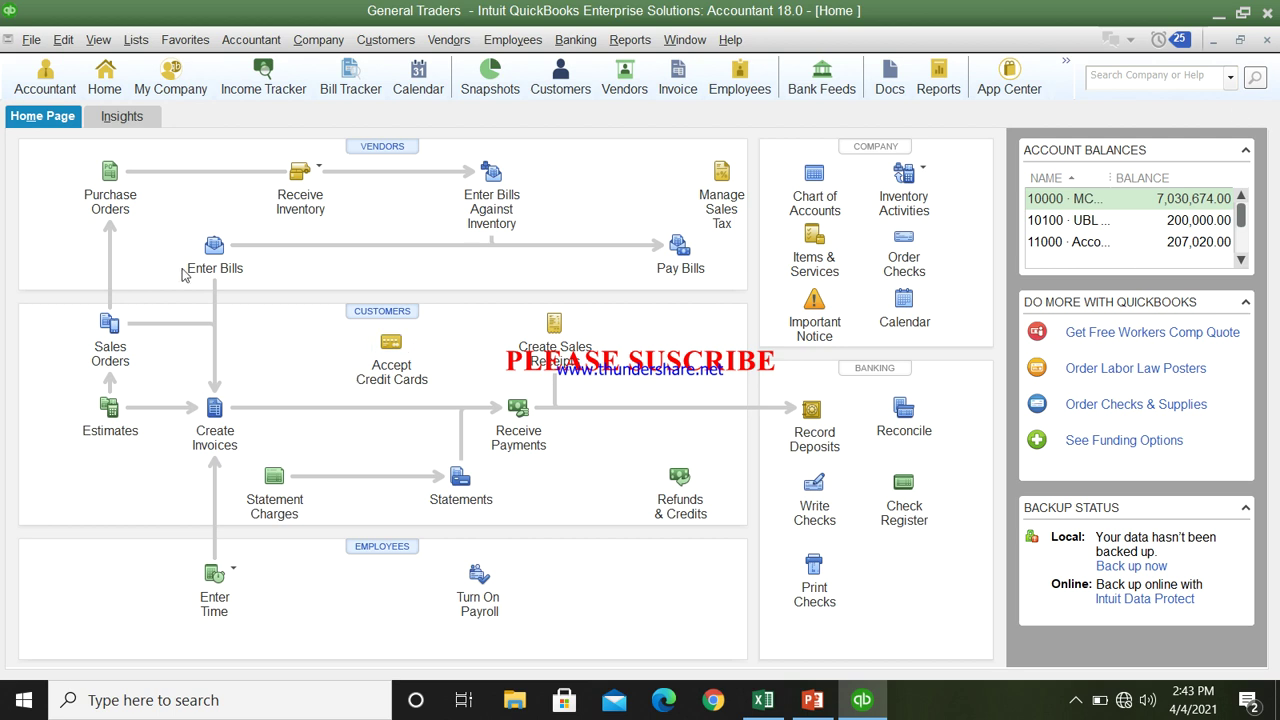
{"action": "left_click", "coordinate": [212, 258]}
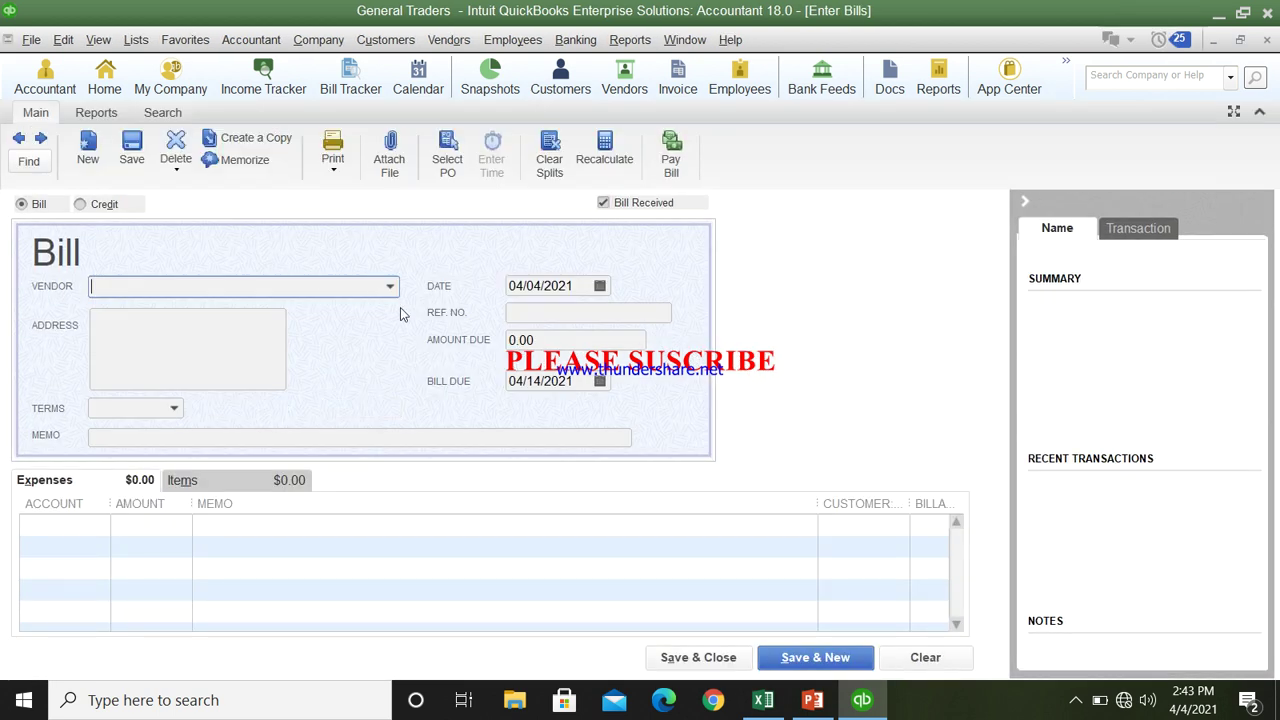
{"action": "left_click", "coordinate": [389, 288]}
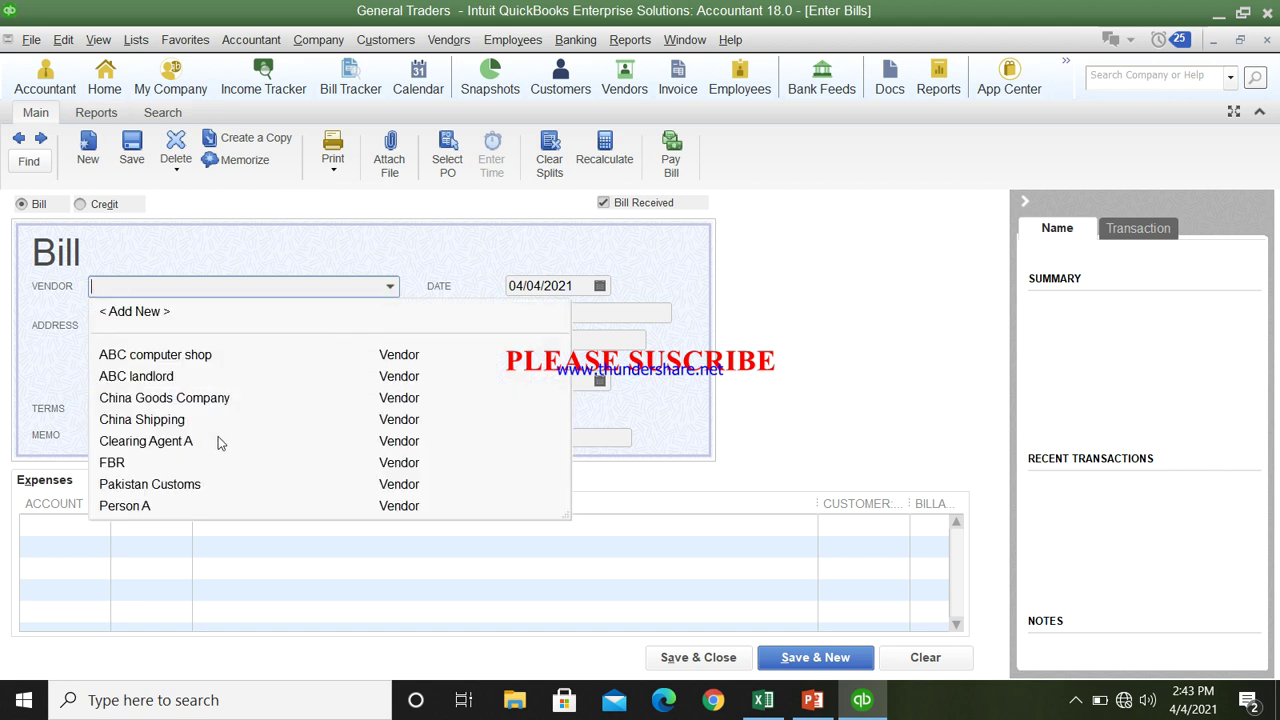
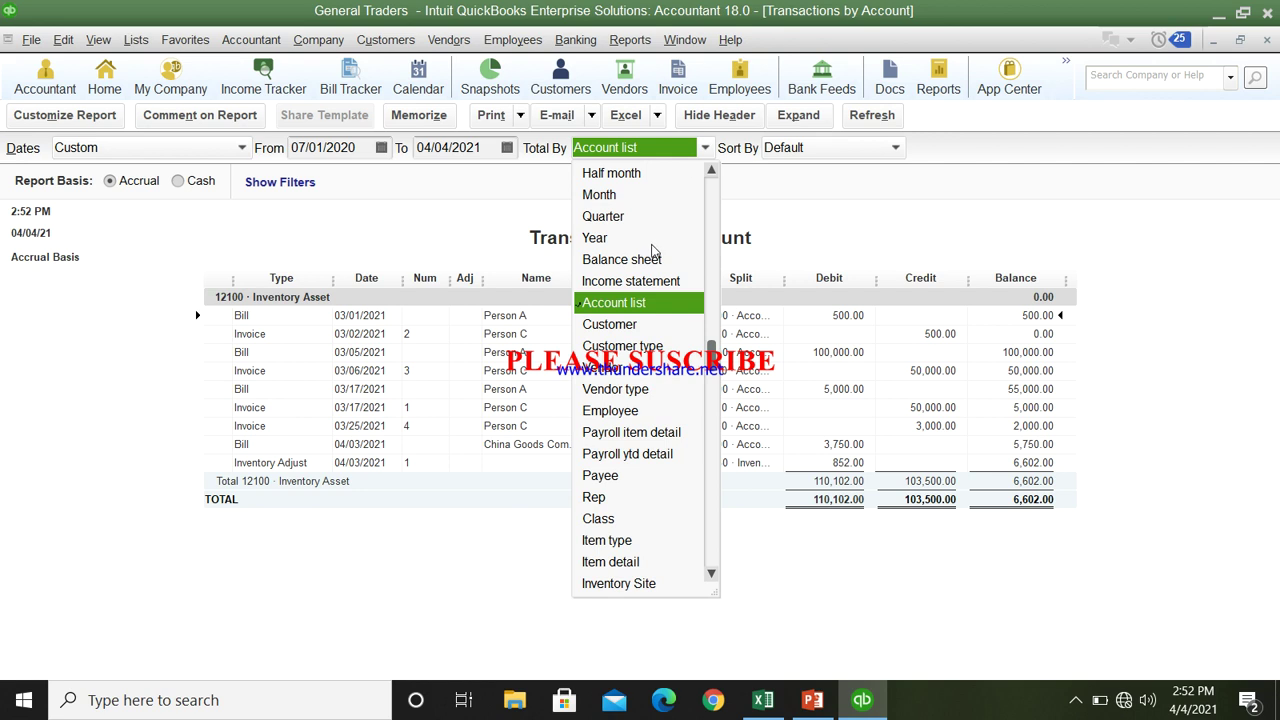
Total the Transactions by Account report by item type
{"action": "left_click", "coordinate": [895, 148]}
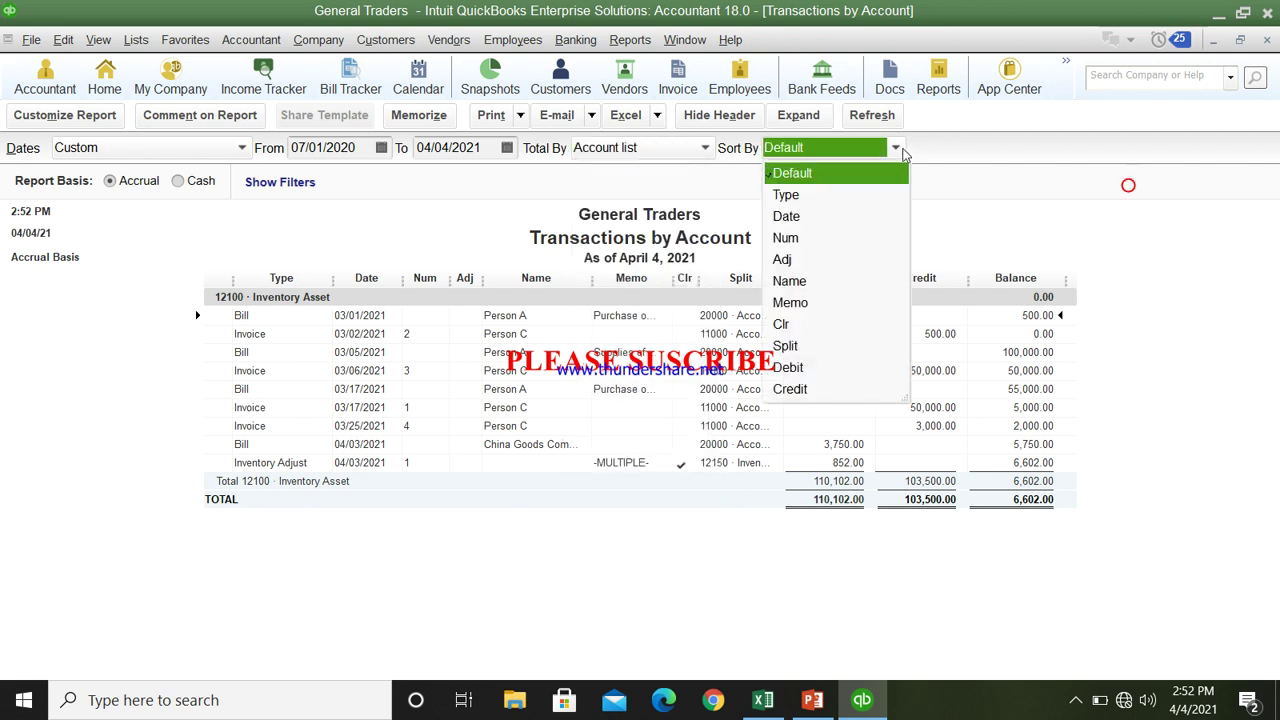
{"action": "left_click", "coordinate": [704, 148]}
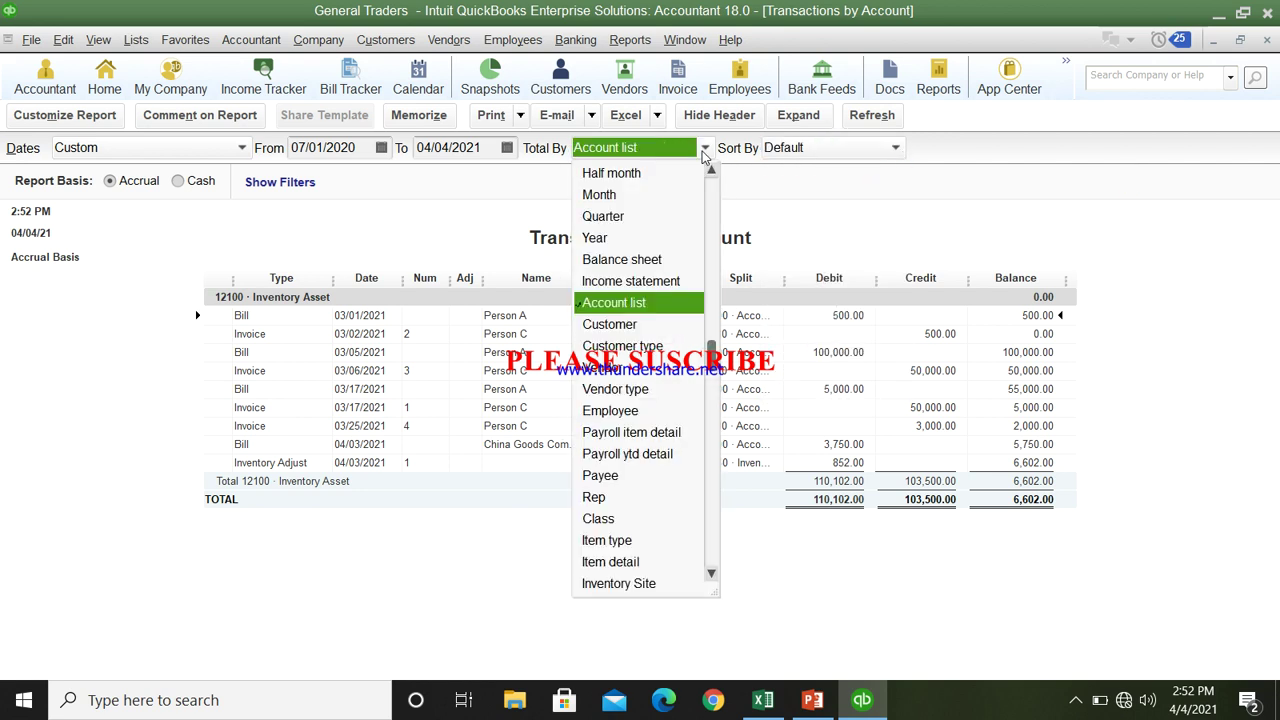
{"action": "left_click", "coordinate": [630, 540]}
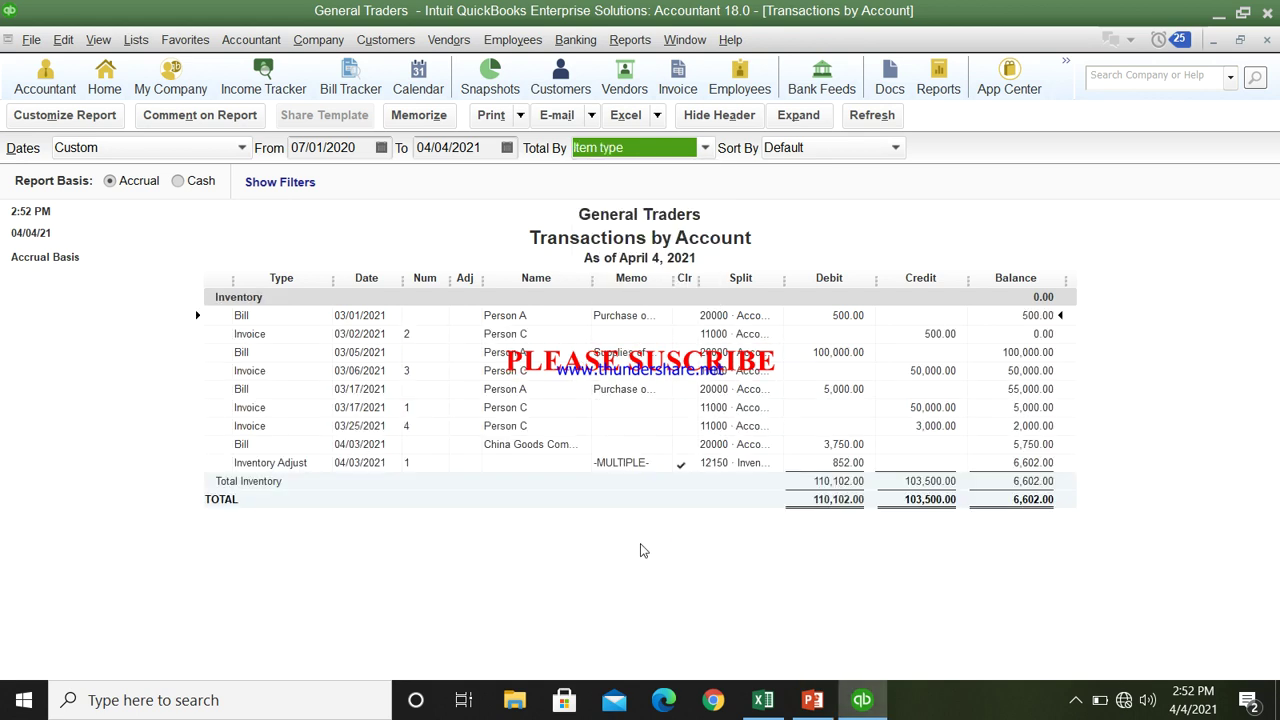
Try to total the Transactions by Account report by item detail and check the other total-by choices
{"action": "left_click", "coordinate": [706, 148]}
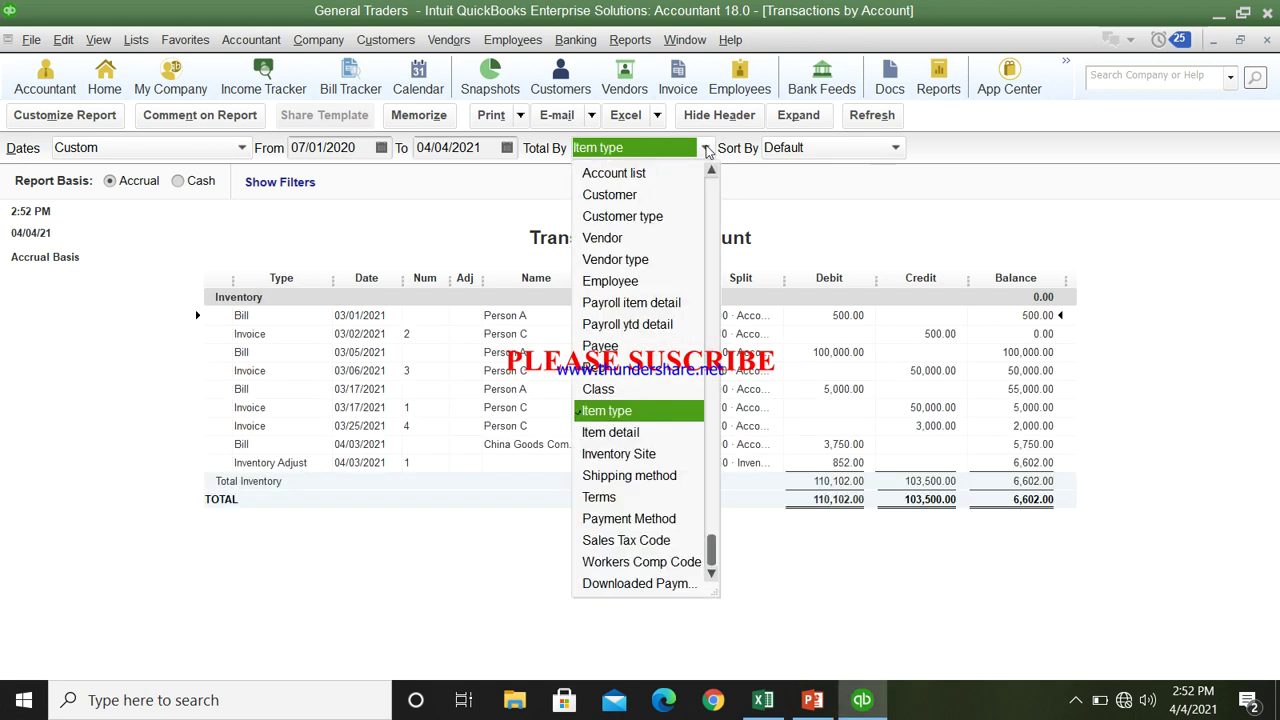
{"action": "left_click", "coordinate": [645, 437]}
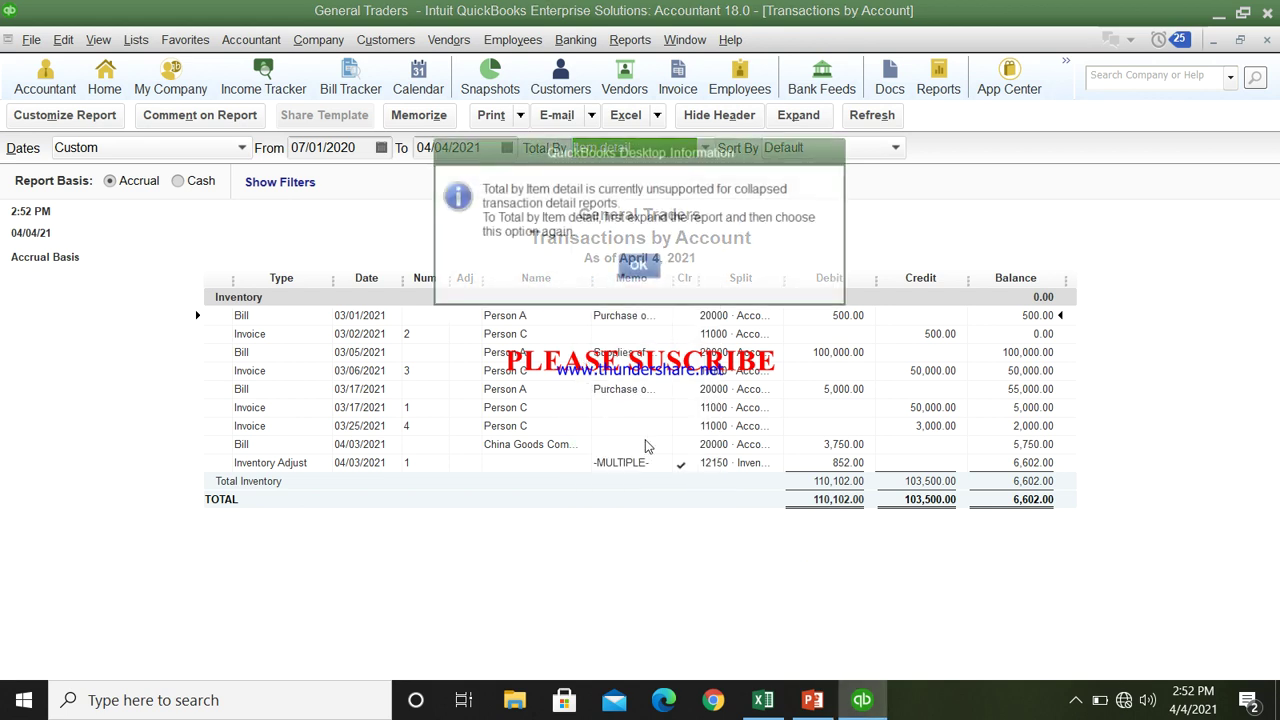
{"action": "left_click", "coordinate": [641, 272]}
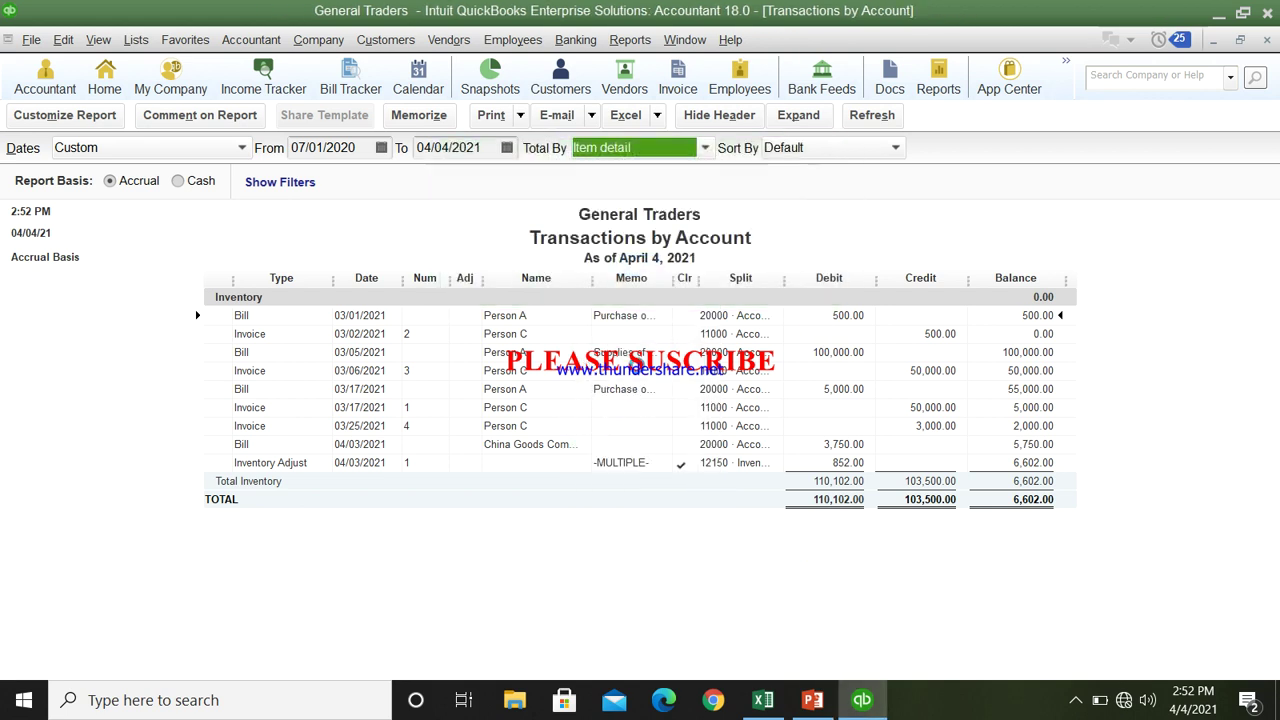
{"action": "left_click", "coordinate": [705, 148]}
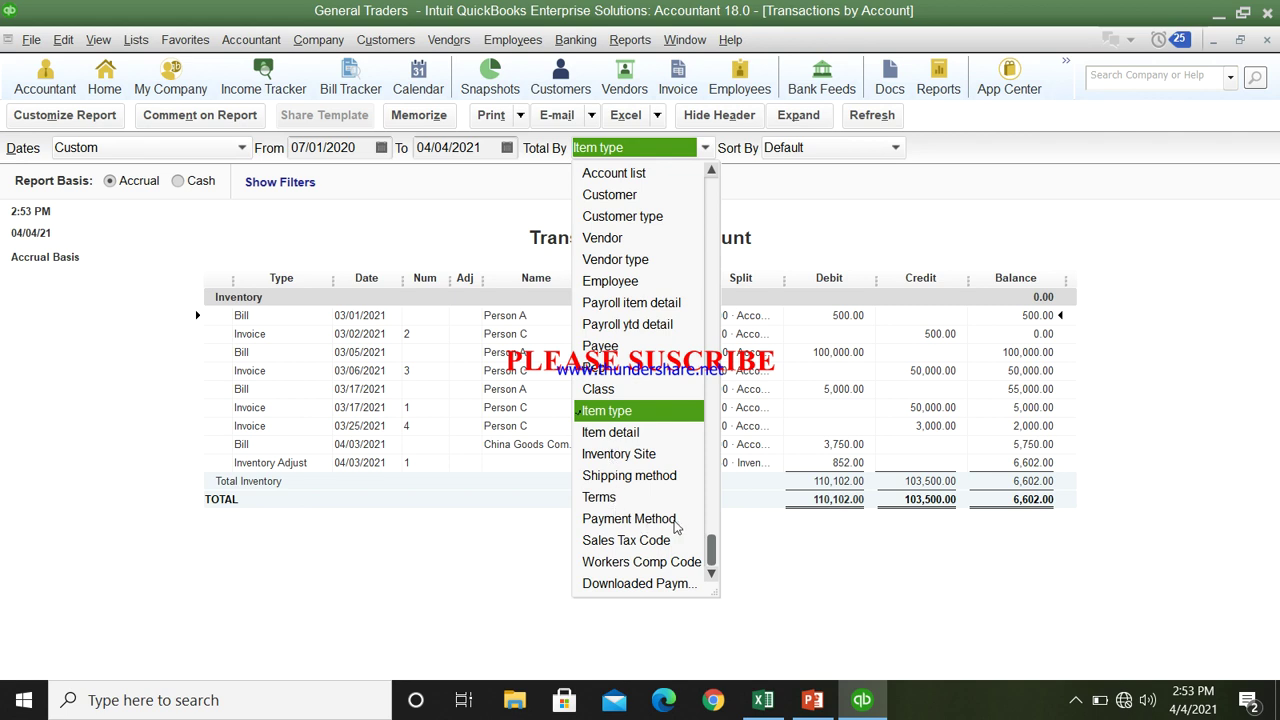
{"action": "left_click", "coordinate": [502, 622]}
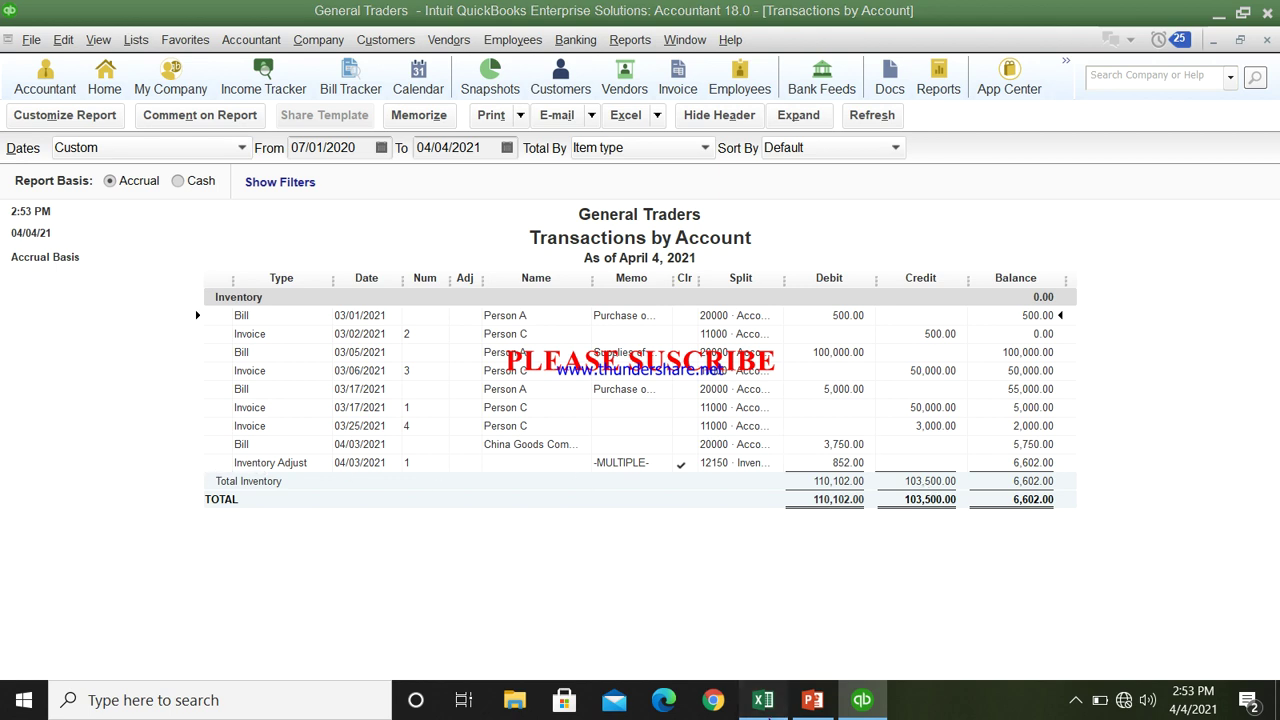
Compare the total other charges in H10 of the Excel landed cost sheet with the inventory adjustment in the QuickBooks report
{"action": "left_click", "coordinate": [763, 700]}
{"action": "left_click", "coordinate": [878, 475]}
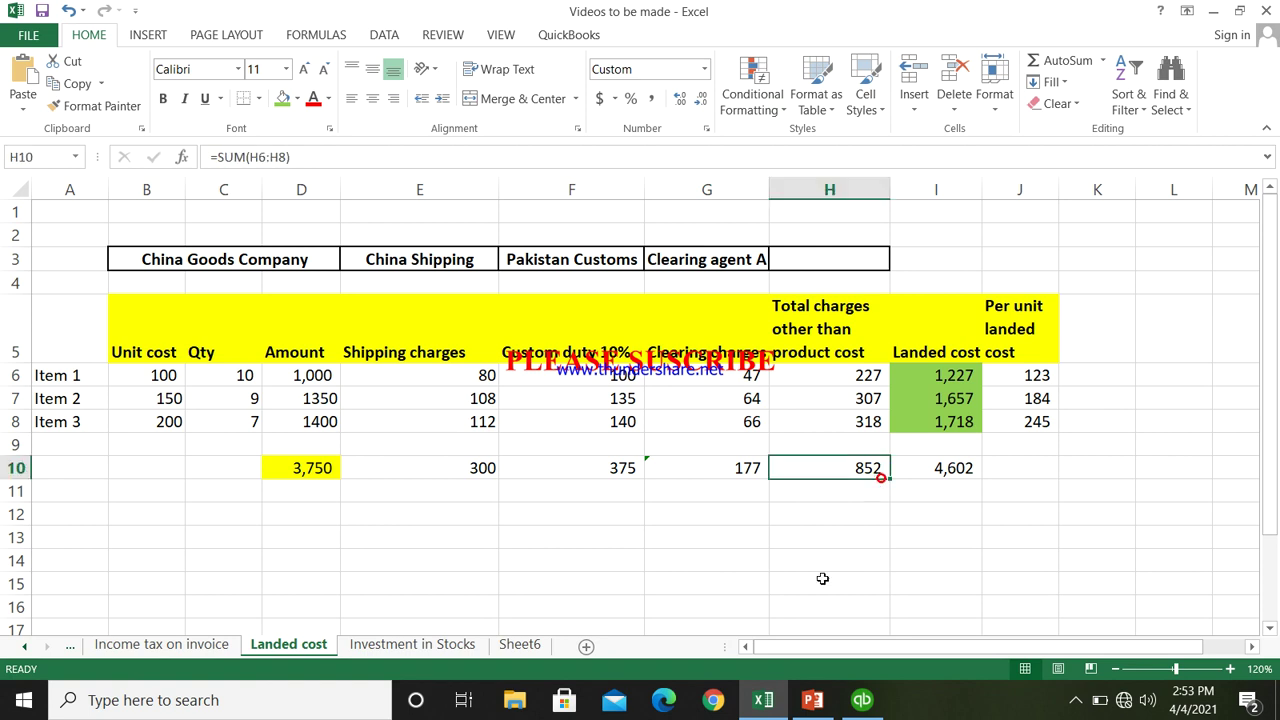
{"action": "left_click", "coordinate": [763, 700]}
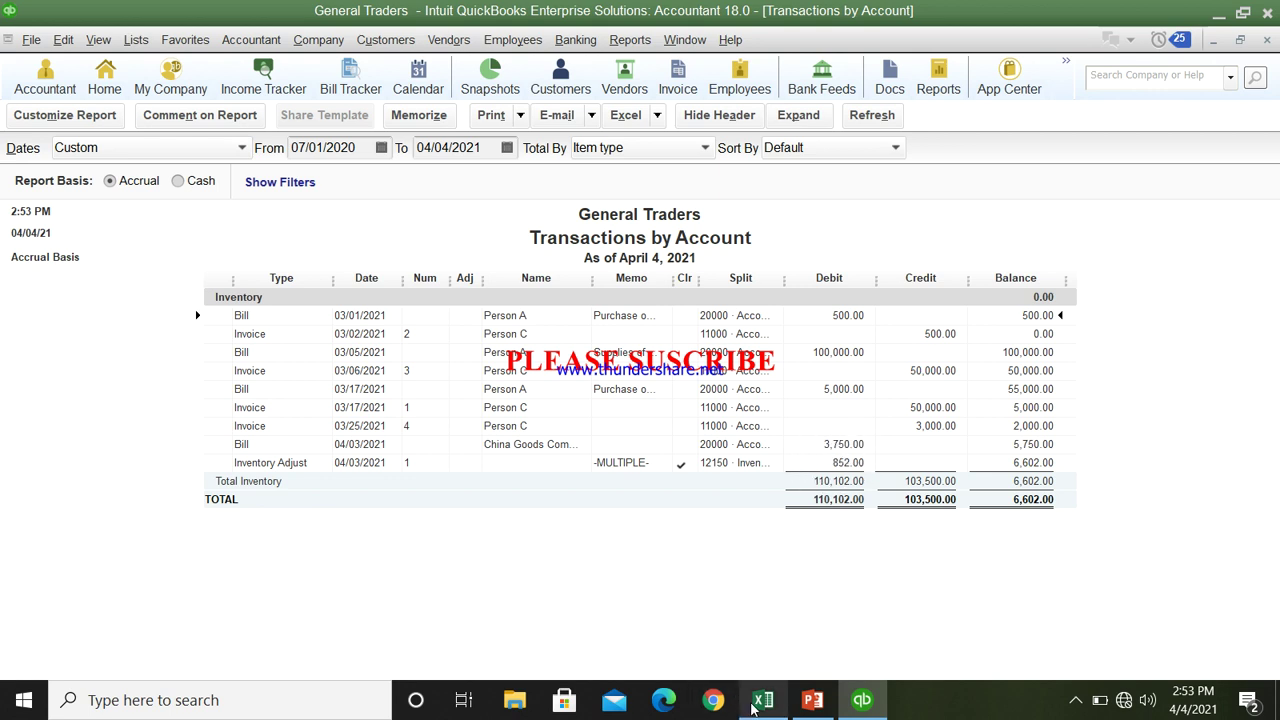
{"action": "key", "text": "alt+Tab"}
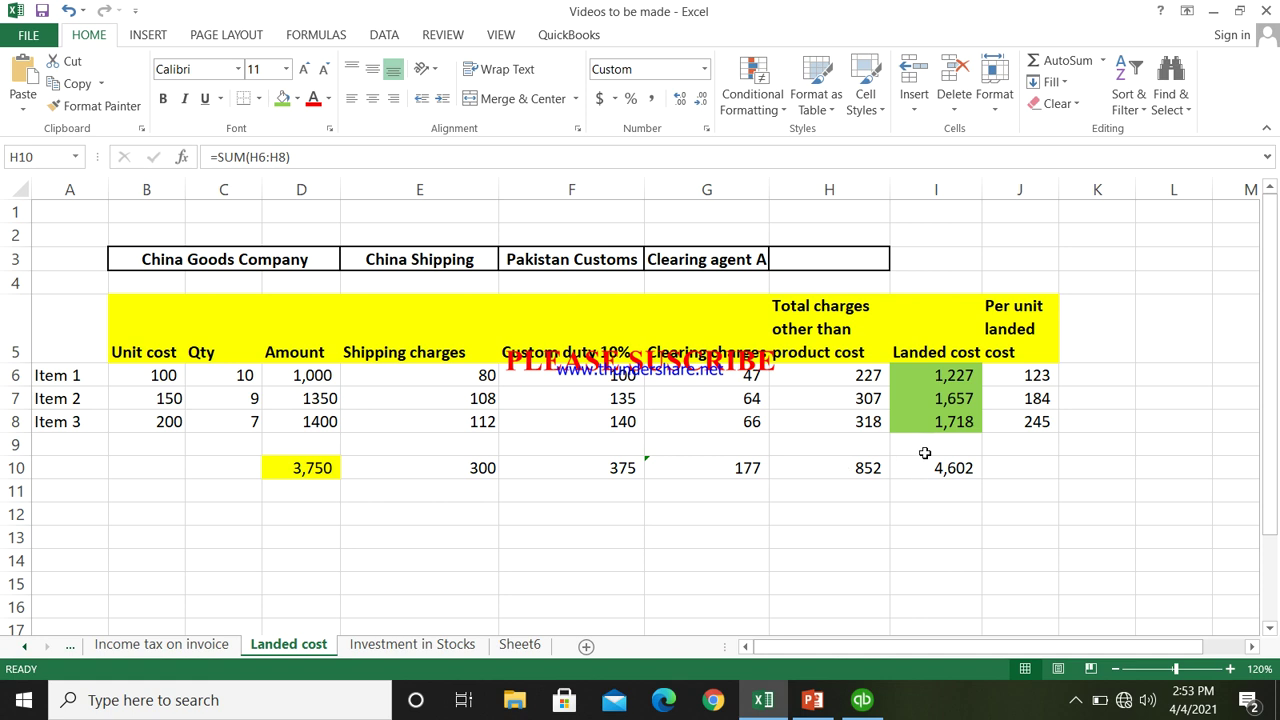
{"action": "key", "text": "alt+Tab"}
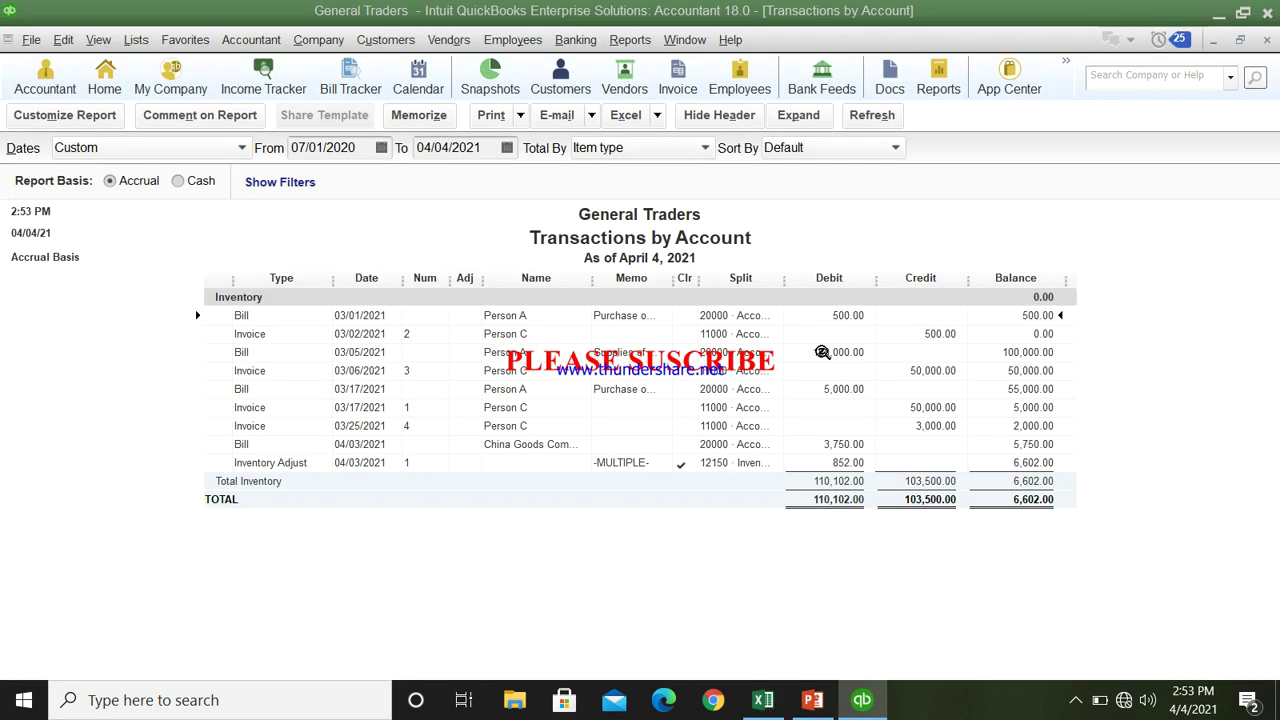
Close the Transactions by Account report without memorizing it and close the Balance Sheet
{"action": "left_click", "coordinate": [1267, 41]}
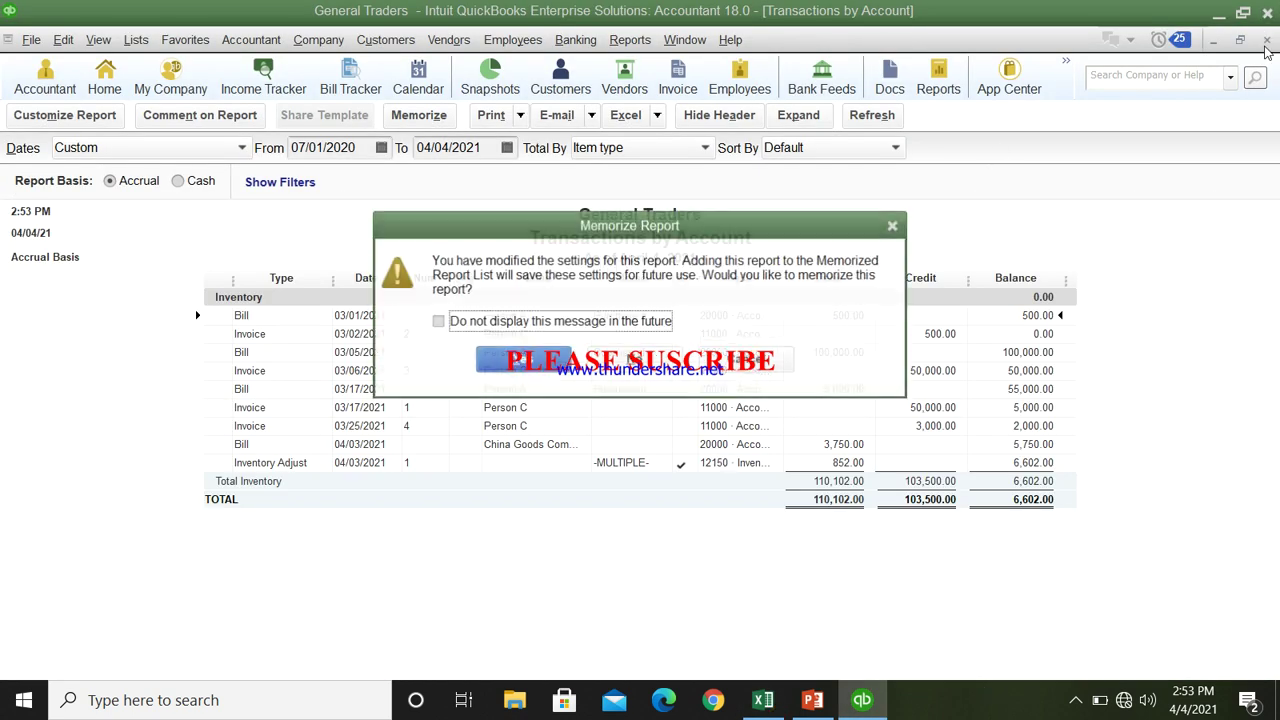
{"action": "left_click", "coordinate": [632, 374]}
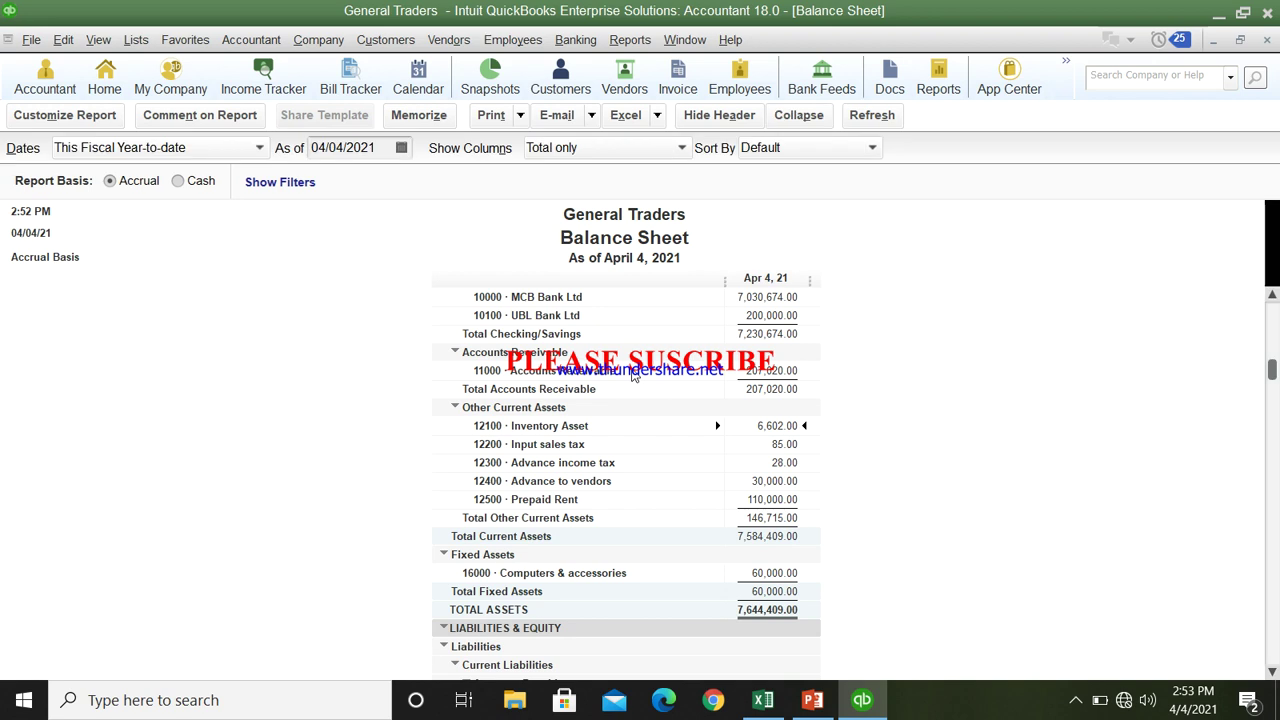
{"action": "left_click", "coordinate": [1268, 41]}
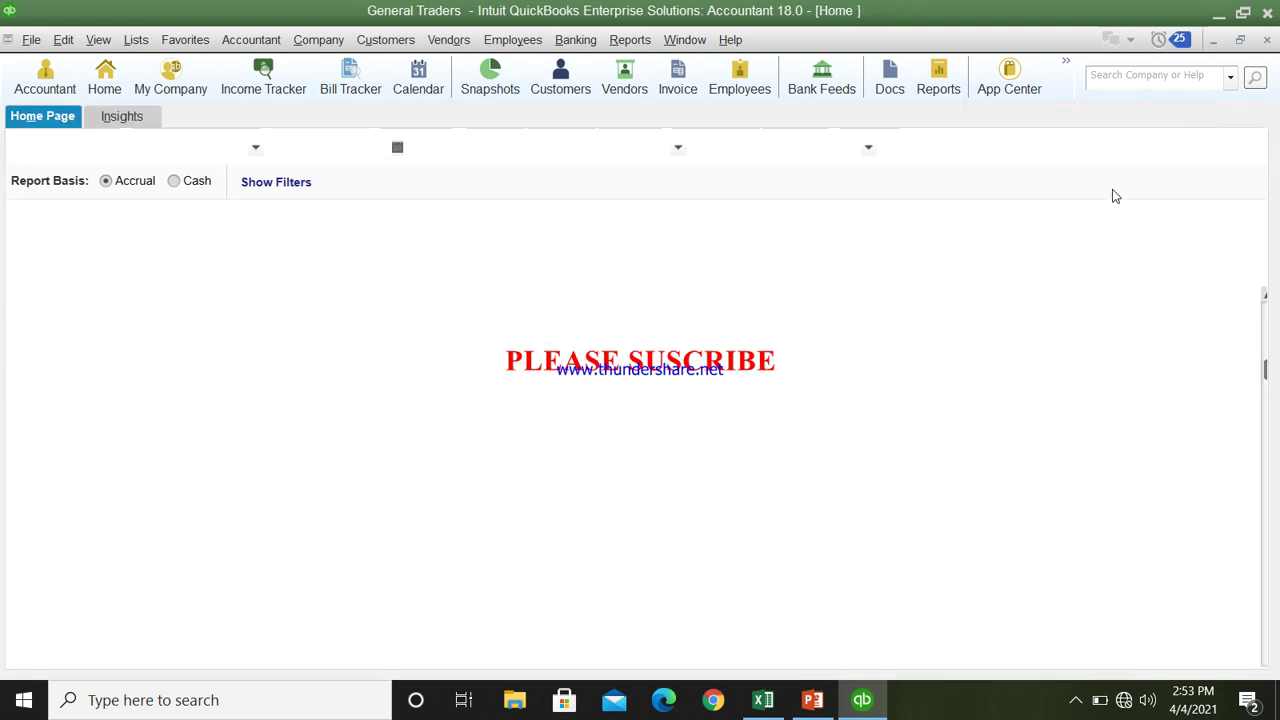
Review the QuickReport for account 12150 Inventory other charges from the chart of accounts, narrowing its Split column, and close both windows
{"action": "left_click", "coordinate": [822, 222]}
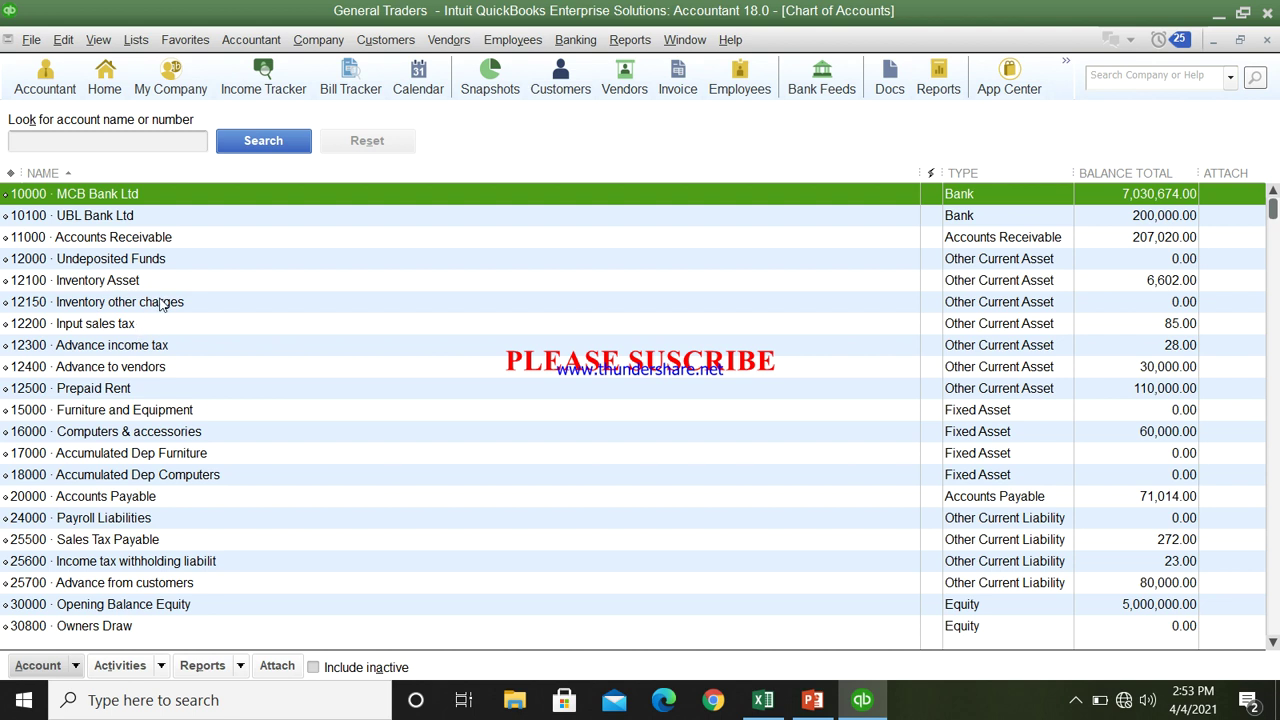
{"action": "left_click", "coordinate": [421, 301]}
{"action": "right_click", "coordinate": [428, 300]}
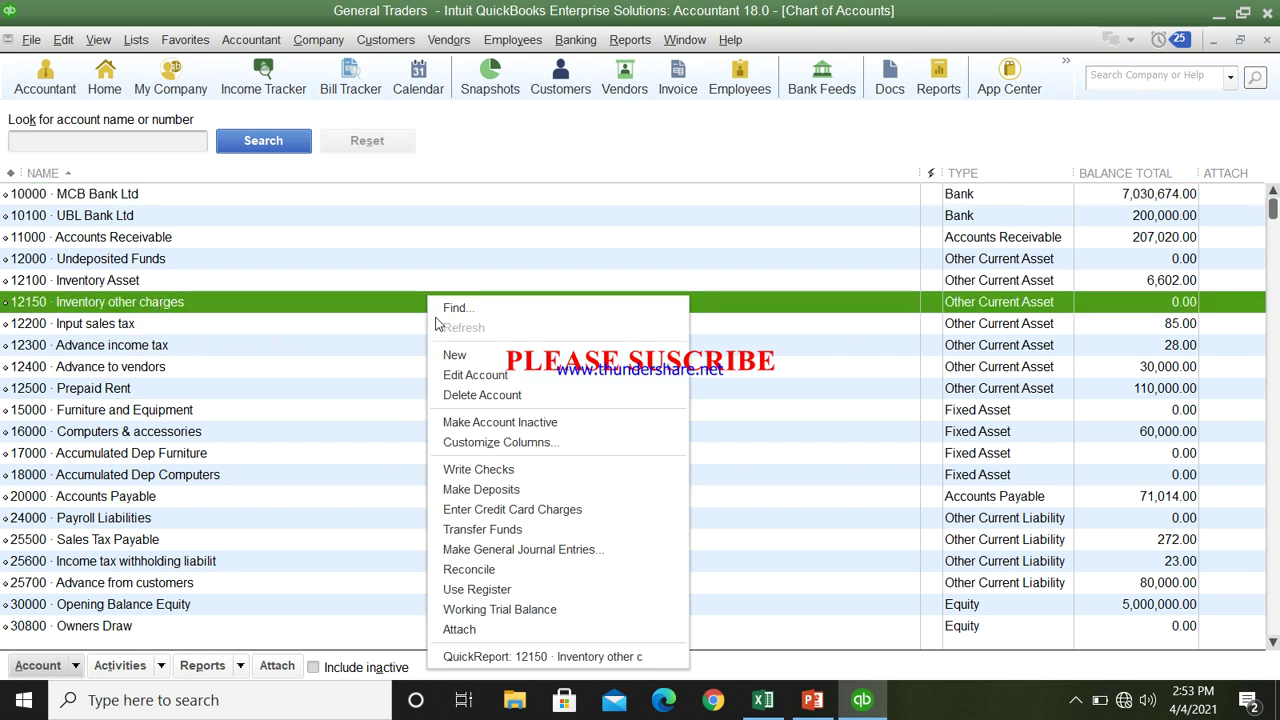
{"action": "left_click", "coordinate": [553, 656]}
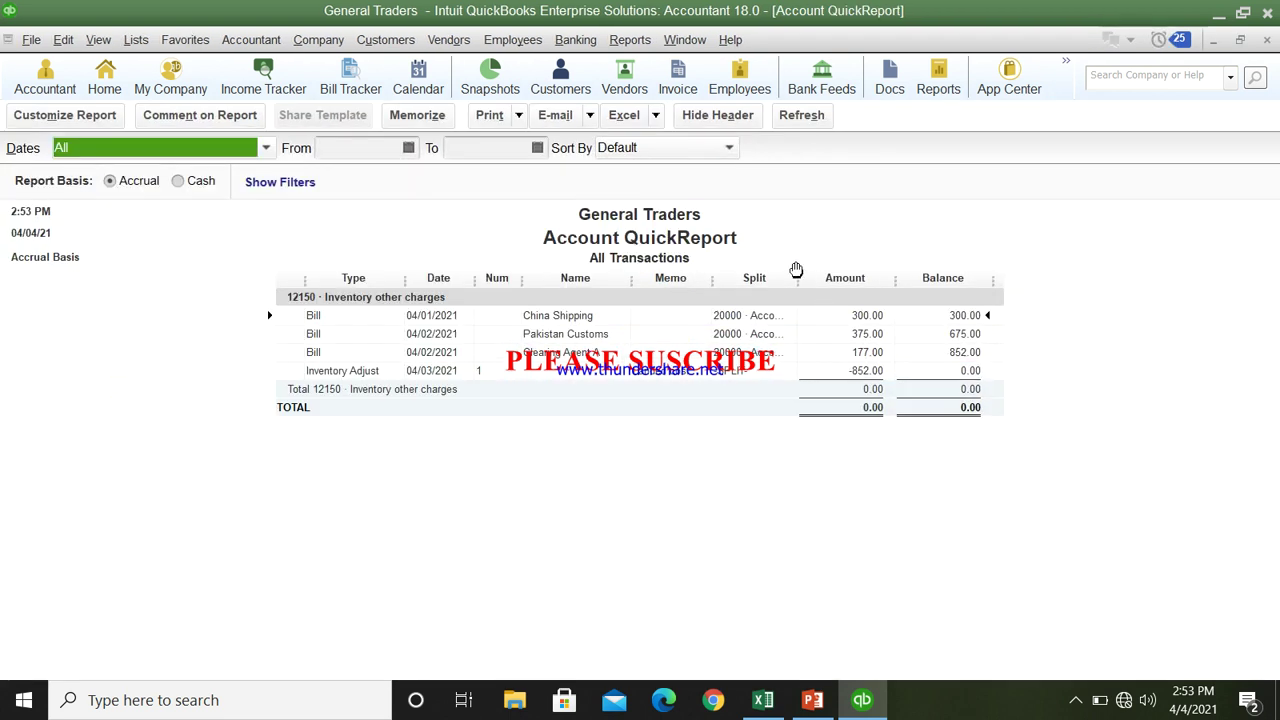
{"action": "left_click_drag", "start_coordinate": [799, 280], "coordinate": [769, 298]}
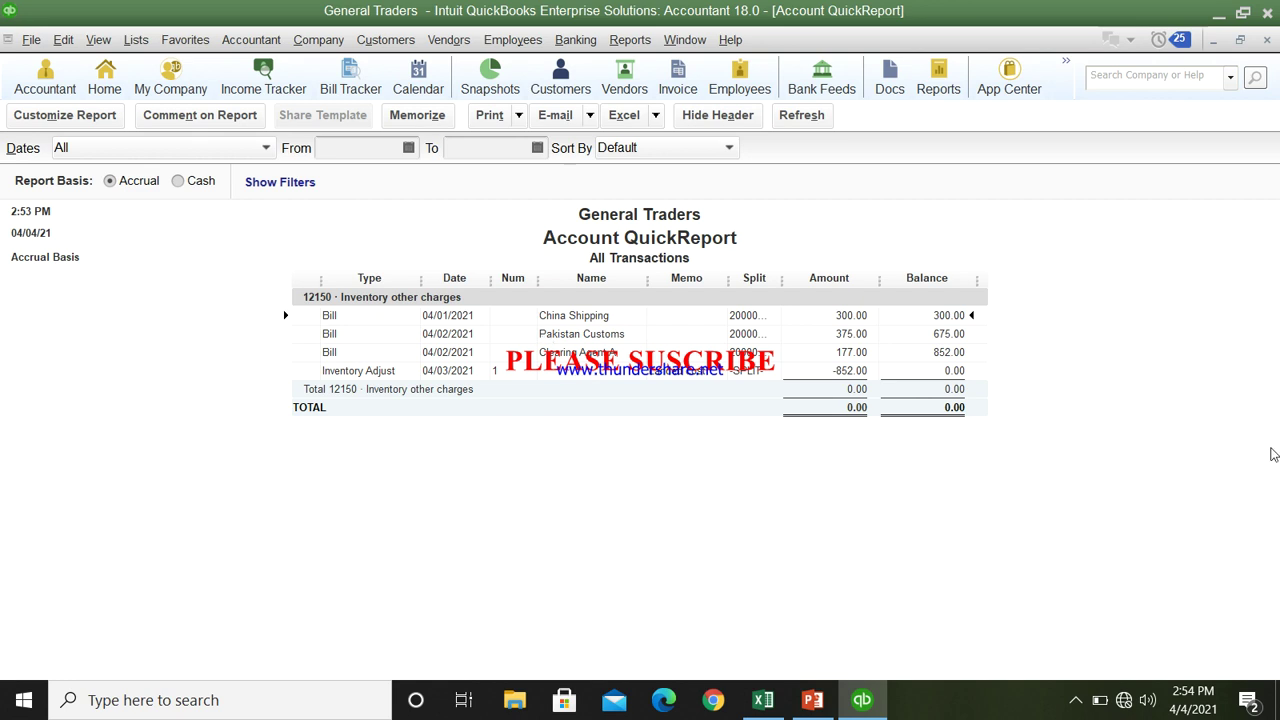
{"action": "left_click", "coordinate": [1267, 41]}
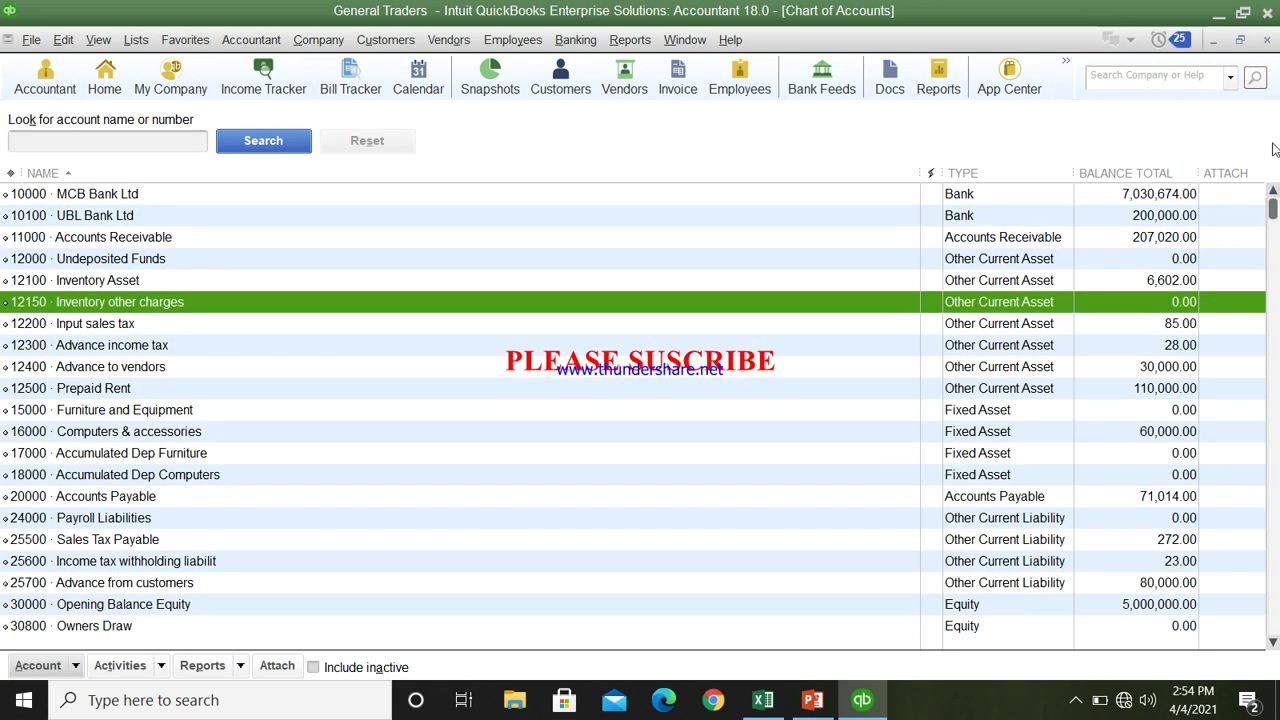
{"action": "left_click", "coordinate": [1267, 41]}
Run the Inventory Valuation Summary report and widen its item name column
{"action": "left_click", "coordinate": [630, 39]}
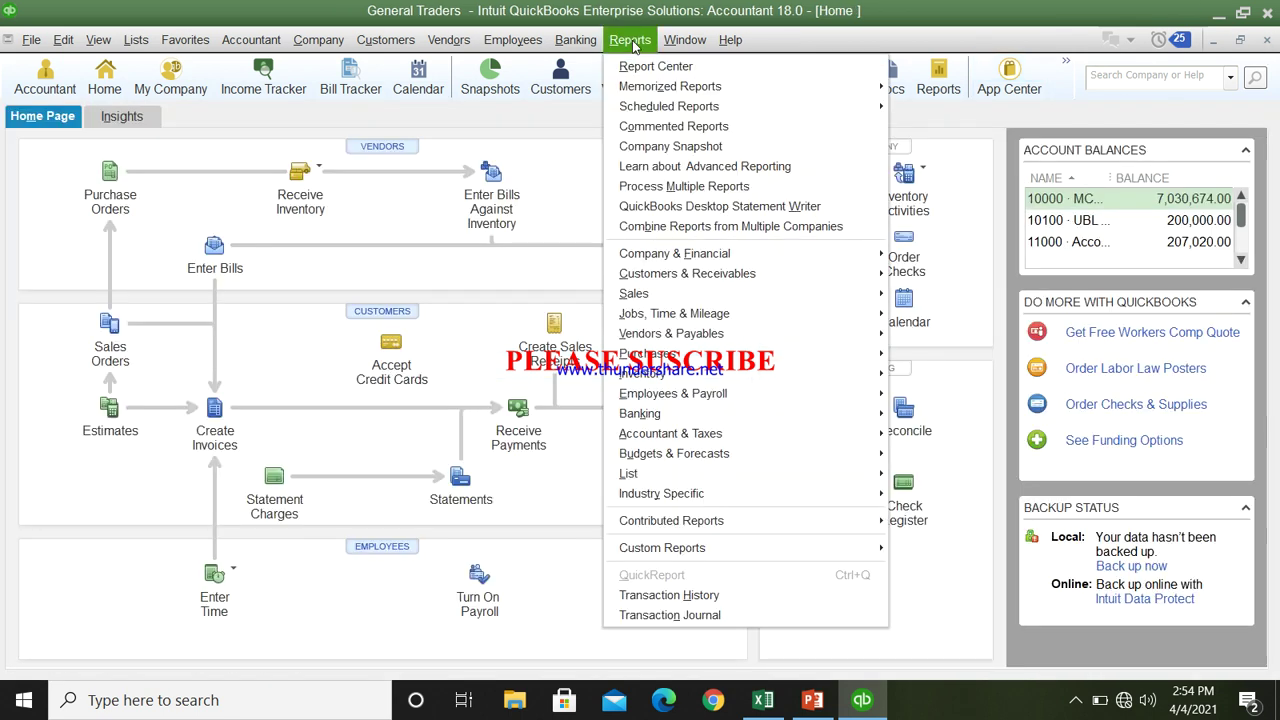
{"action": "mouse_move", "coordinate": [742, 268]}
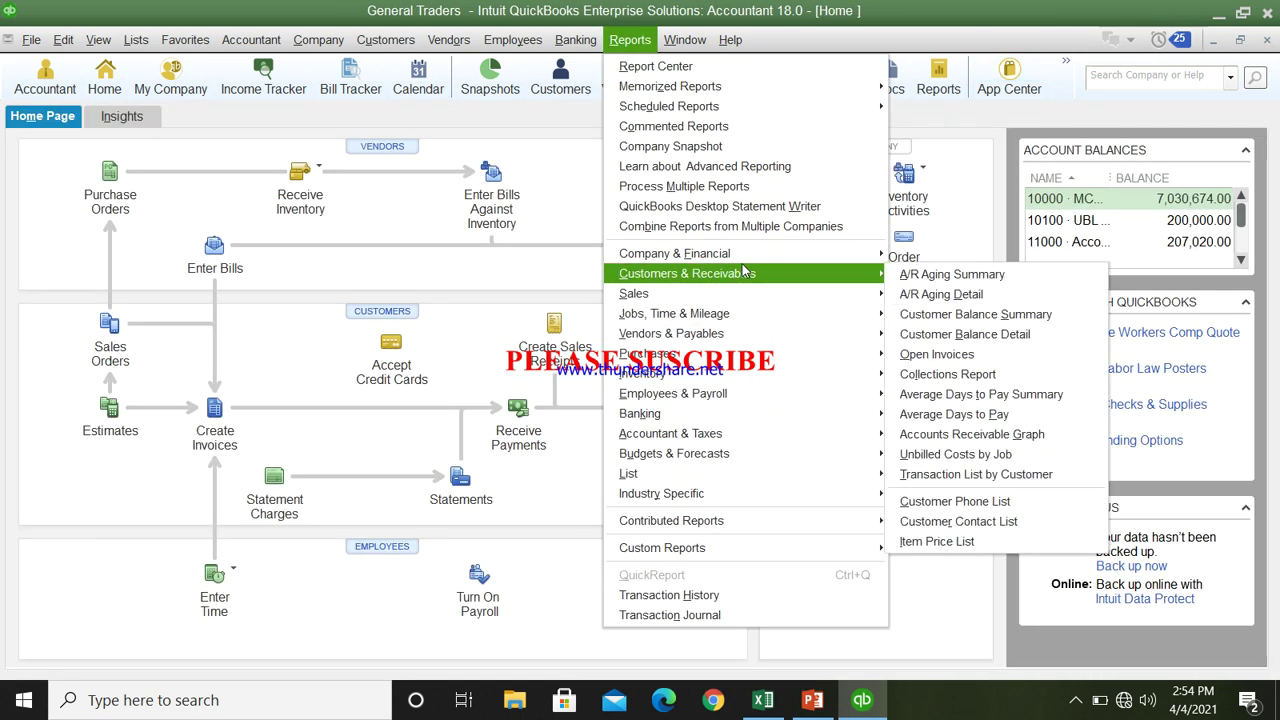
{"action": "mouse_move", "coordinate": [731, 333]}
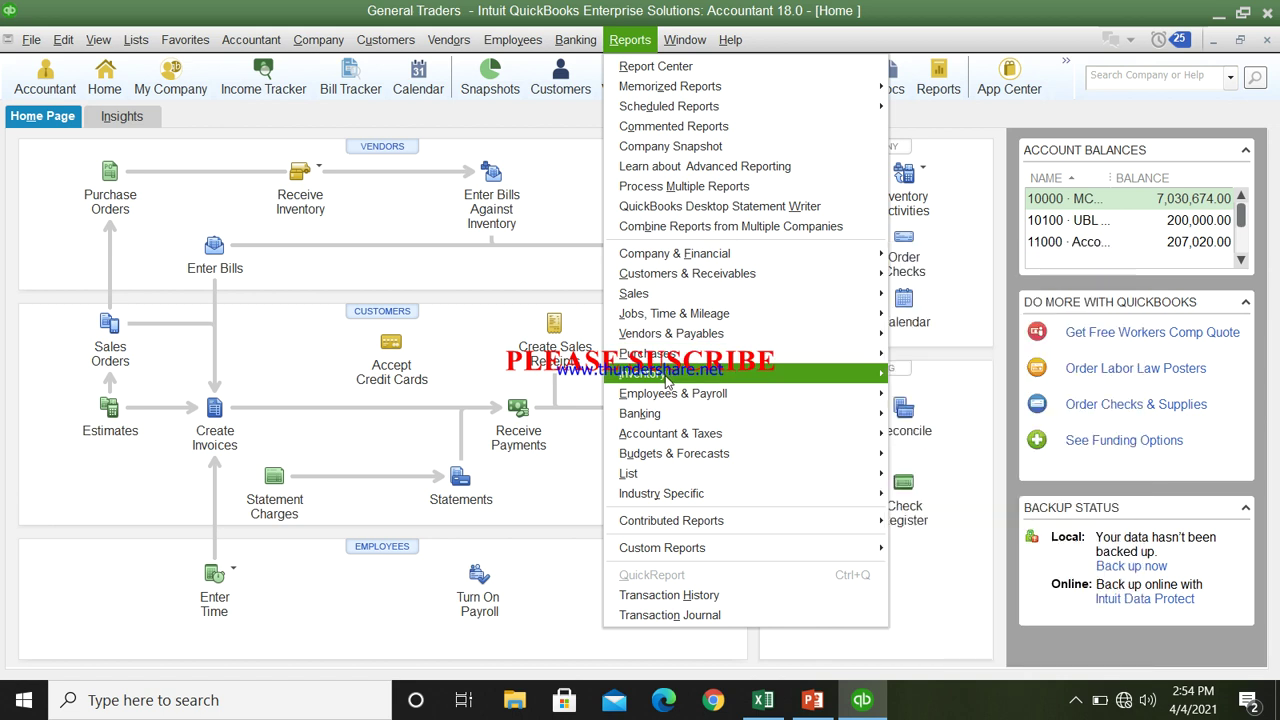
{"action": "mouse_move", "coordinate": [667, 378]}
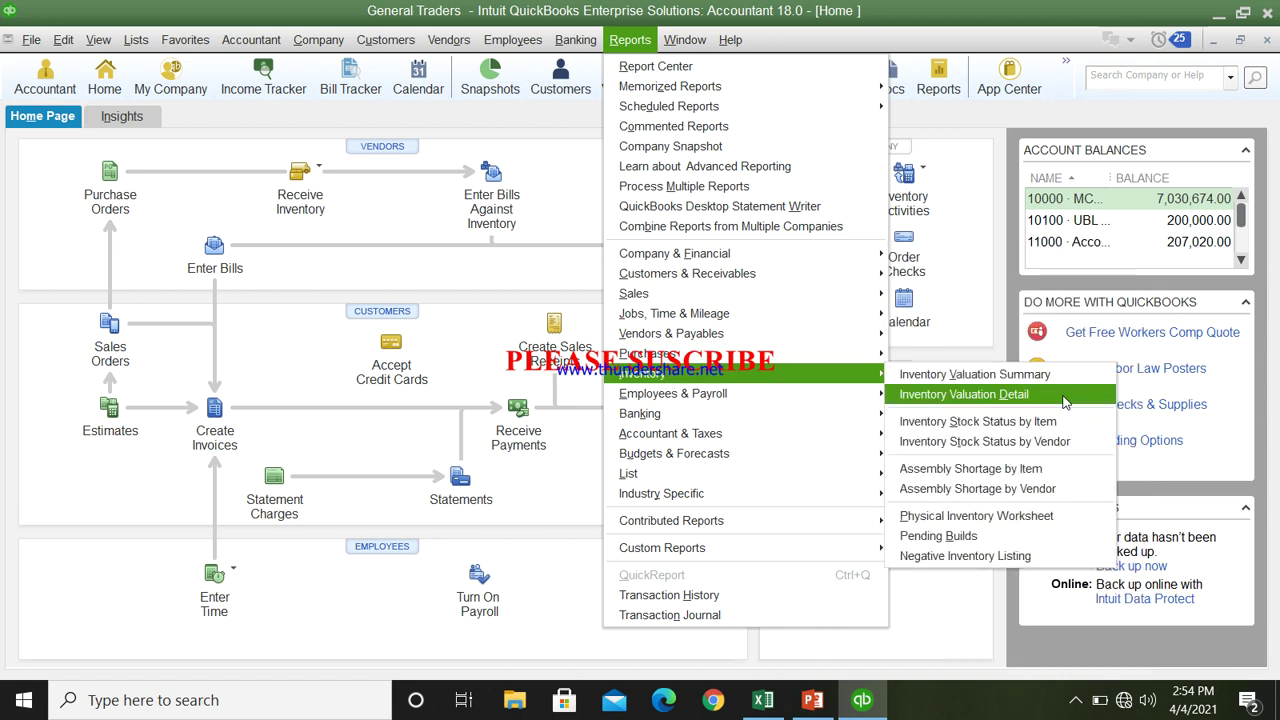
{"action": "left_click", "coordinate": [975, 374]}
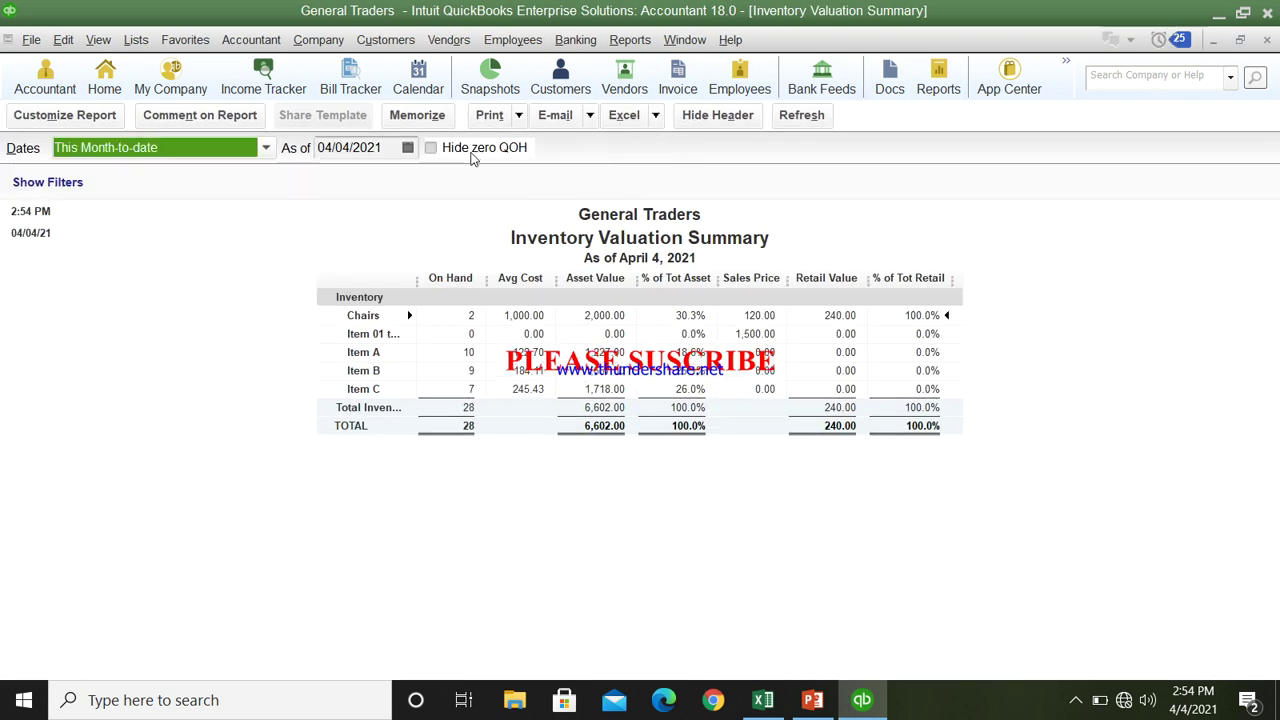
{"action": "left_click", "coordinate": [490, 232]}
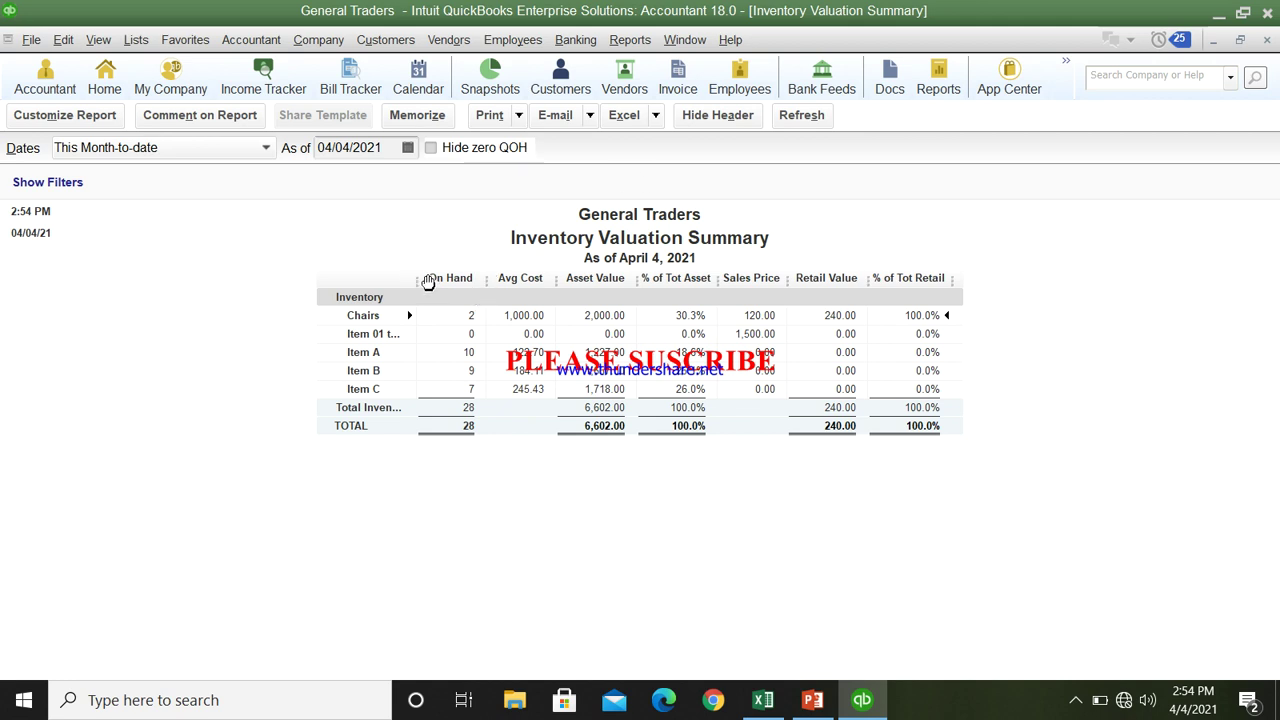
{"action": "left_click_drag", "start_coordinate": [418, 279], "coordinate": [510, 280]}
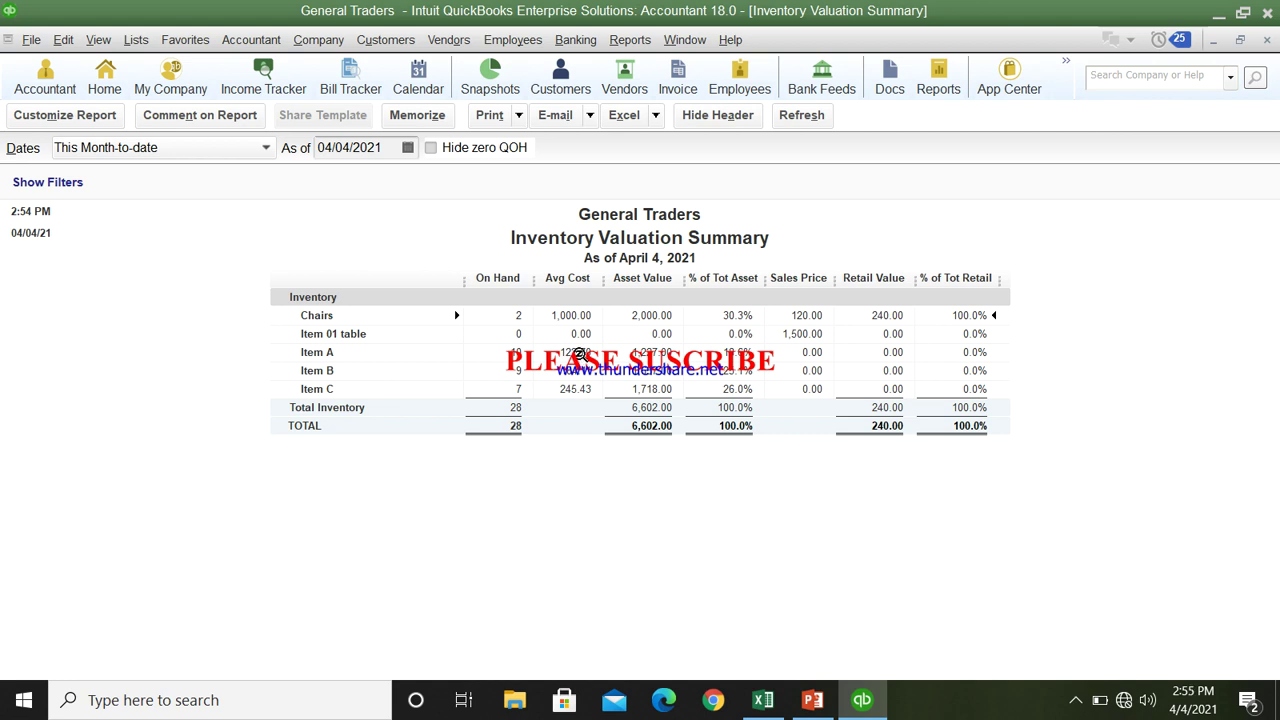
Compare Item 1's landed cost in I6 and Item 2's per unit landed cost in J7 in Excel with the QuickBooks valuation summary
{"action": "left_click", "coordinate": [763, 700]}
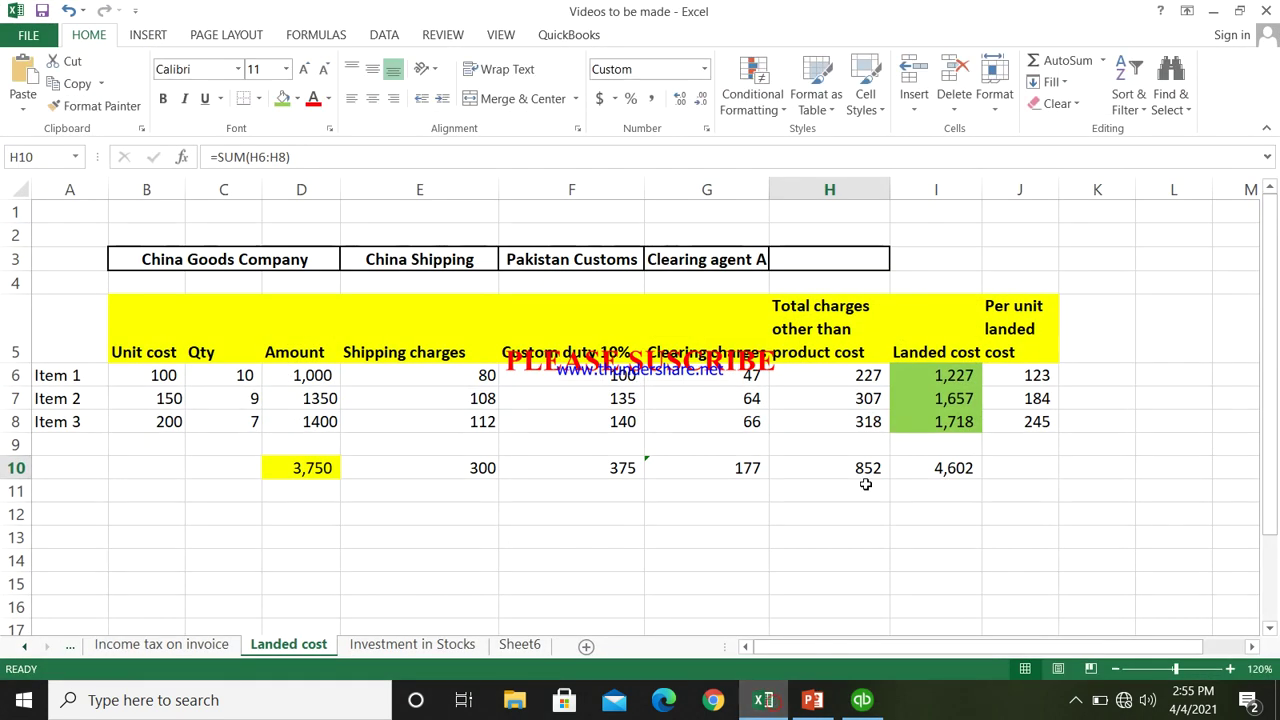
{"action": "left_click", "coordinate": [967, 373]}
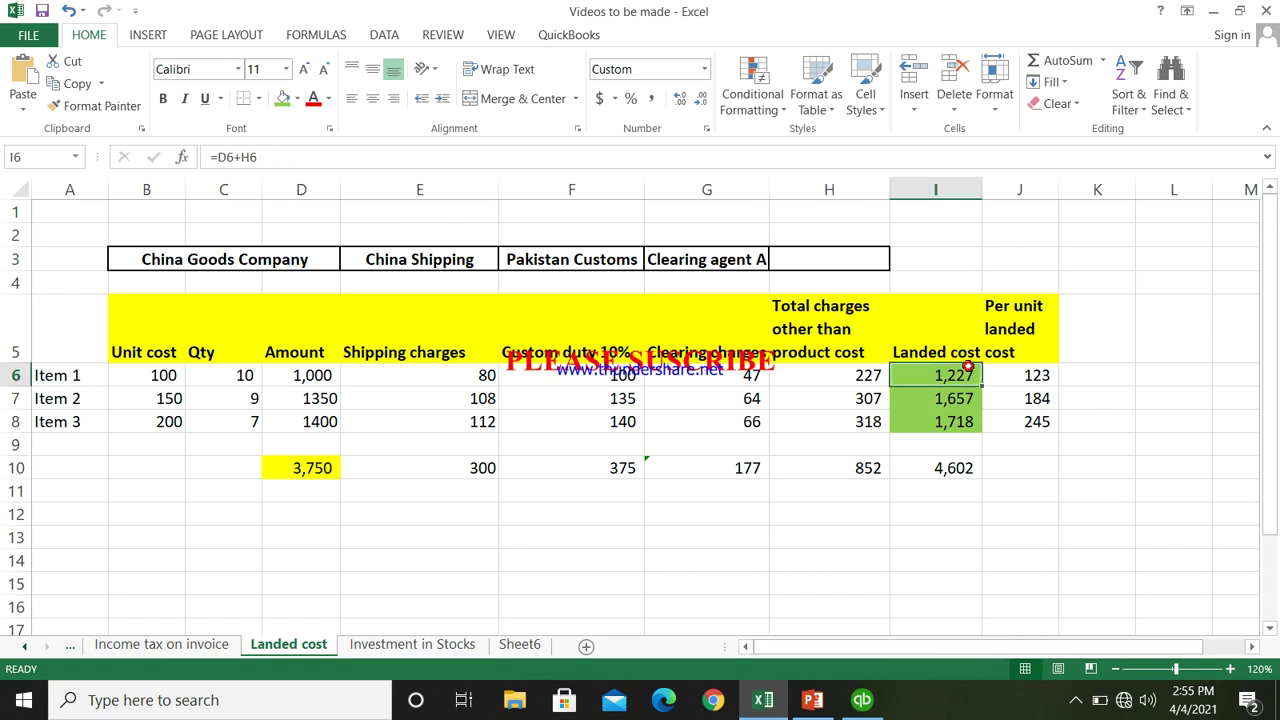
{"action": "left_click", "coordinate": [783, 706]}
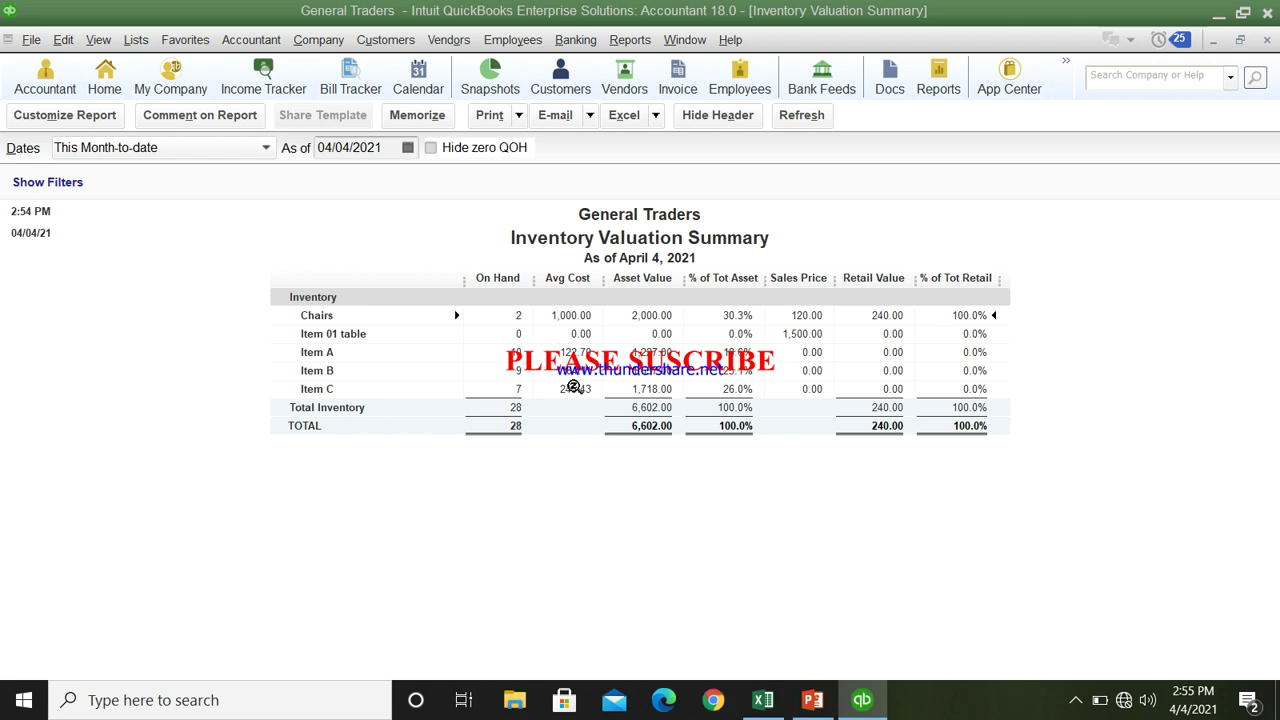
{"action": "left_click", "coordinate": [763, 700]}
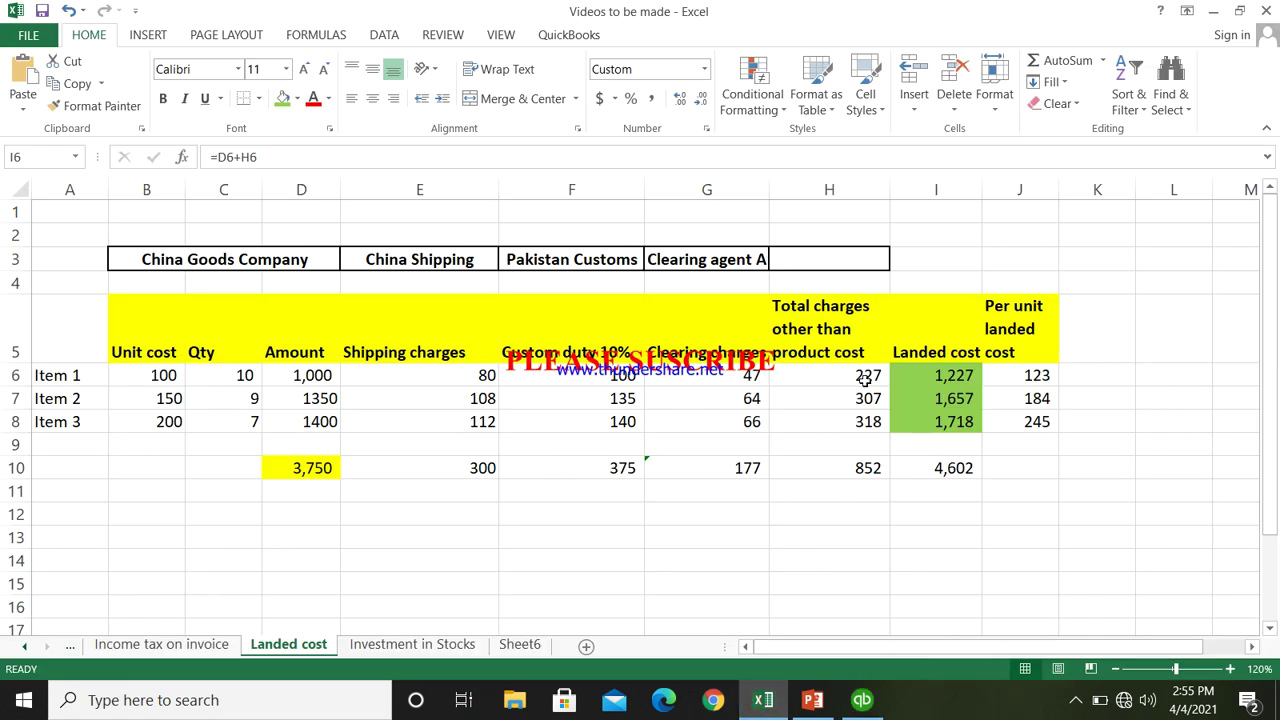
{"action": "left_click", "coordinate": [1029, 400]}
{"action": "left_click", "coordinate": [763, 700]}
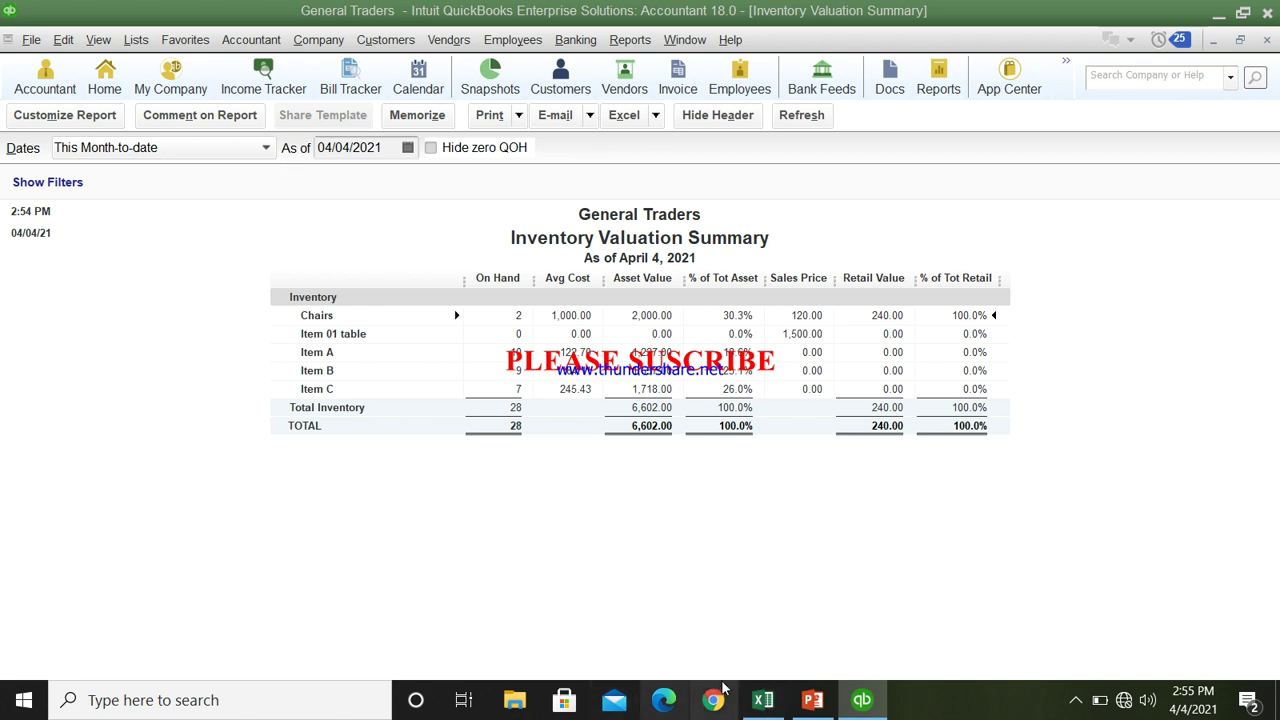
Compare Item 2's landed cost in I7 in Excel with the QuickBooks valuation summary and return to Excel
{"action": "left_click", "coordinate": [763, 700]}
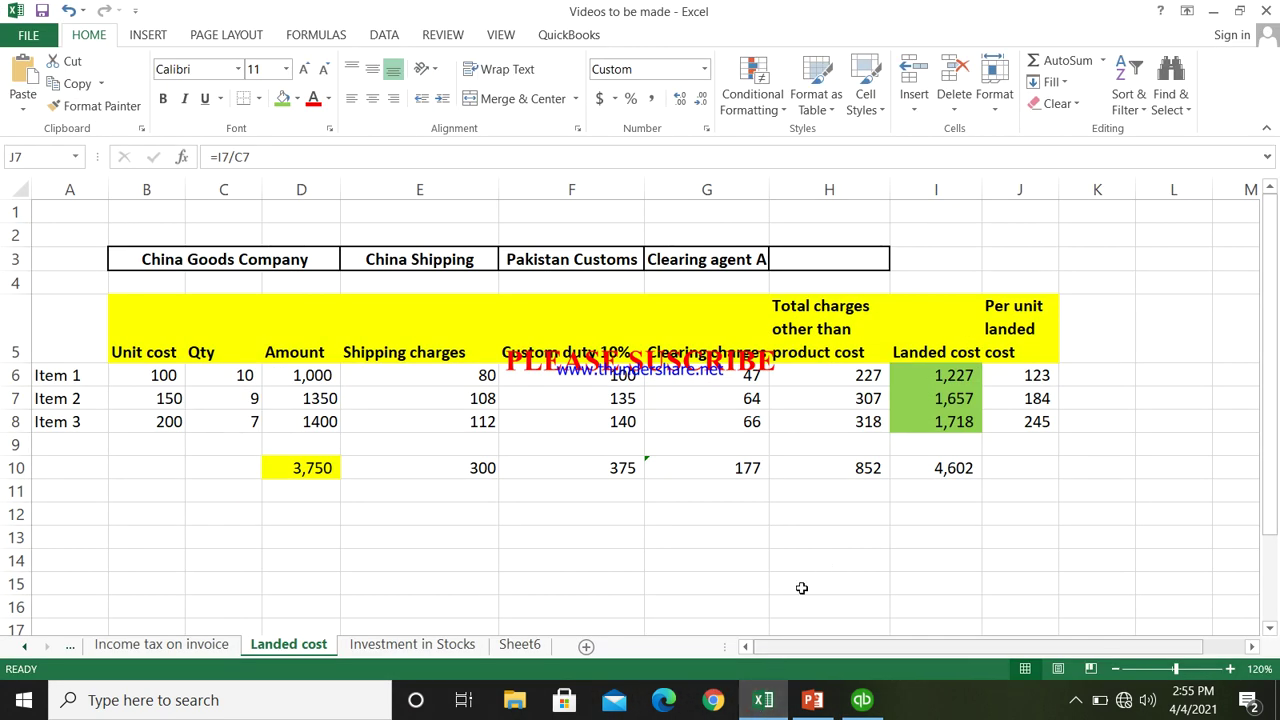
{"action": "left_click", "coordinate": [954, 390]}
{"action": "left_click", "coordinate": [783, 708]}
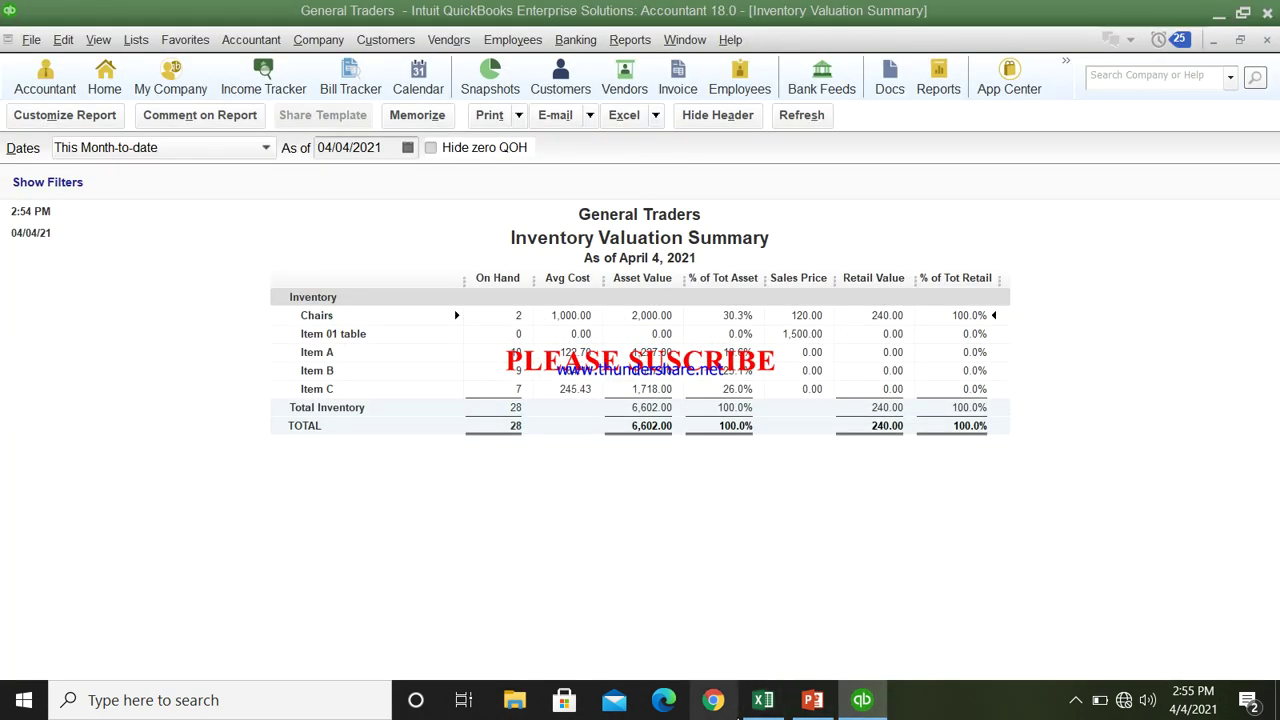
{"action": "left_click", "coordinate": [765, 703]}
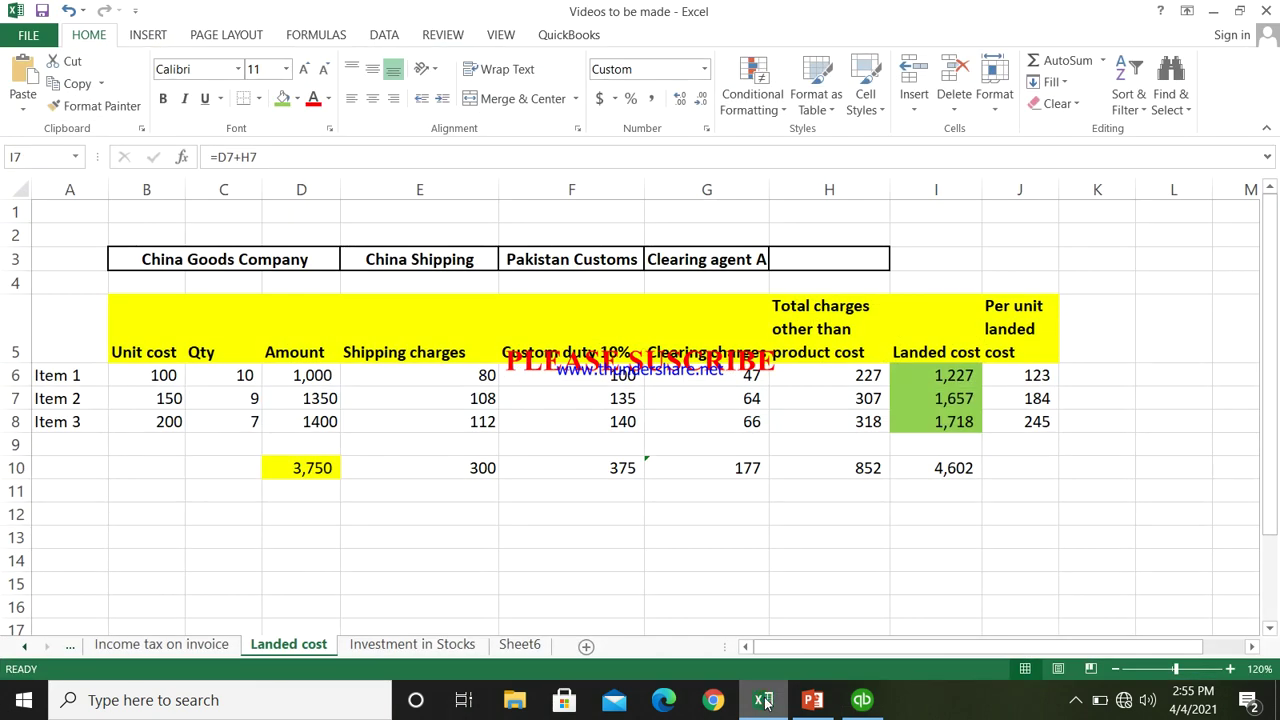
Return to QuickBooks, close the Inventory Valuation Summary and run the Inventory Valuation Detail report with the default sort order
{"action": "left_click", "coordinate": [765, 703]}
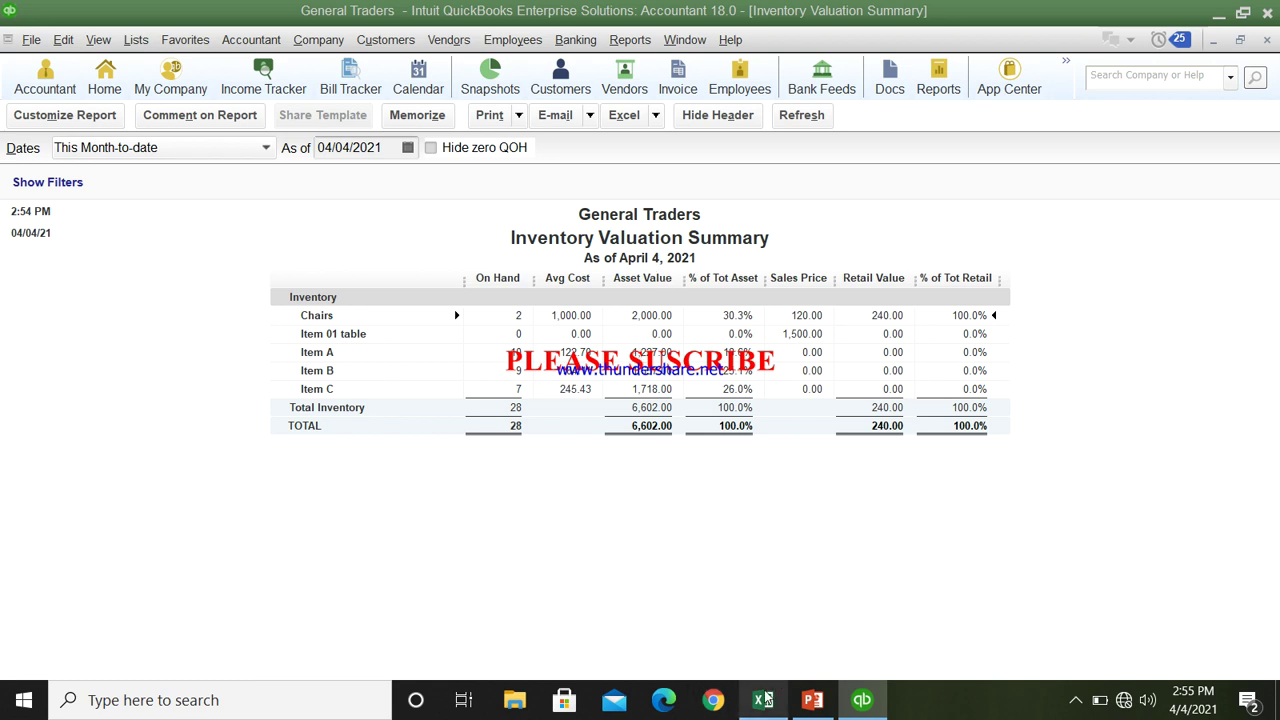
{"action": "mouse_move", "coordinate": [765, 699]}
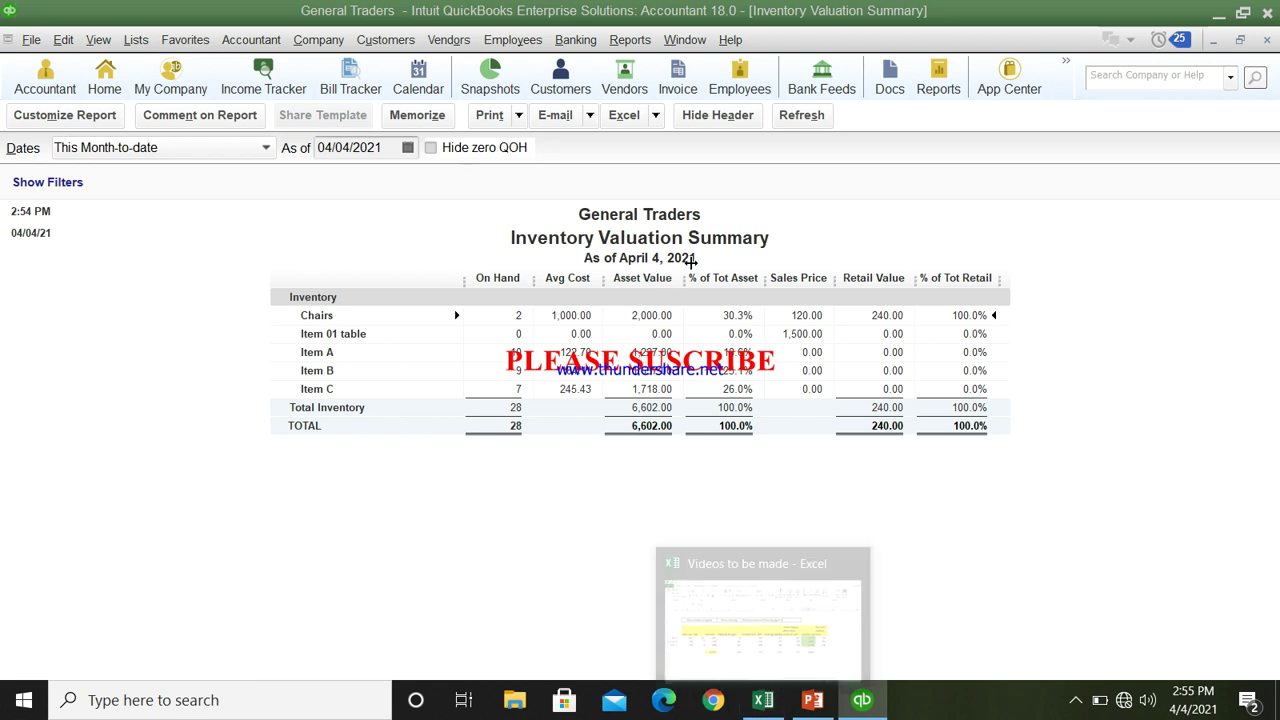
{"action": "left_click", "coordinate": [1268, 41]}
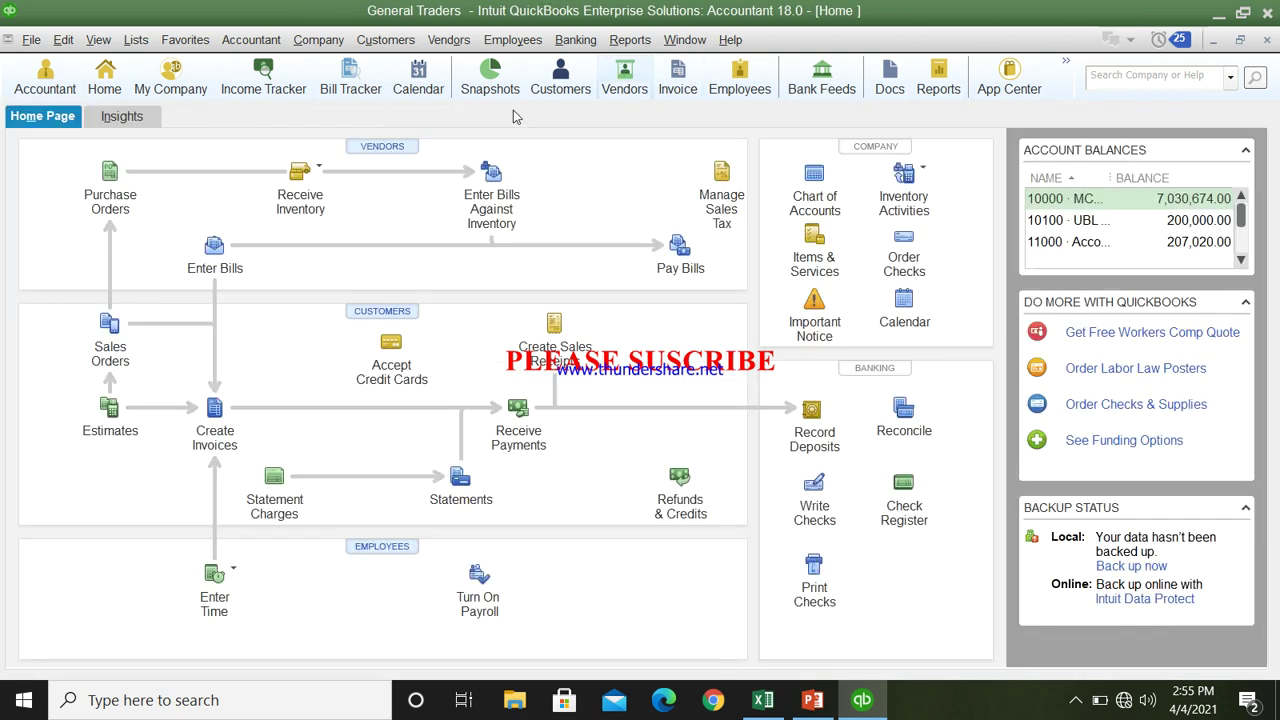
{"action": "left_click", "coordinate": [645, 41]}
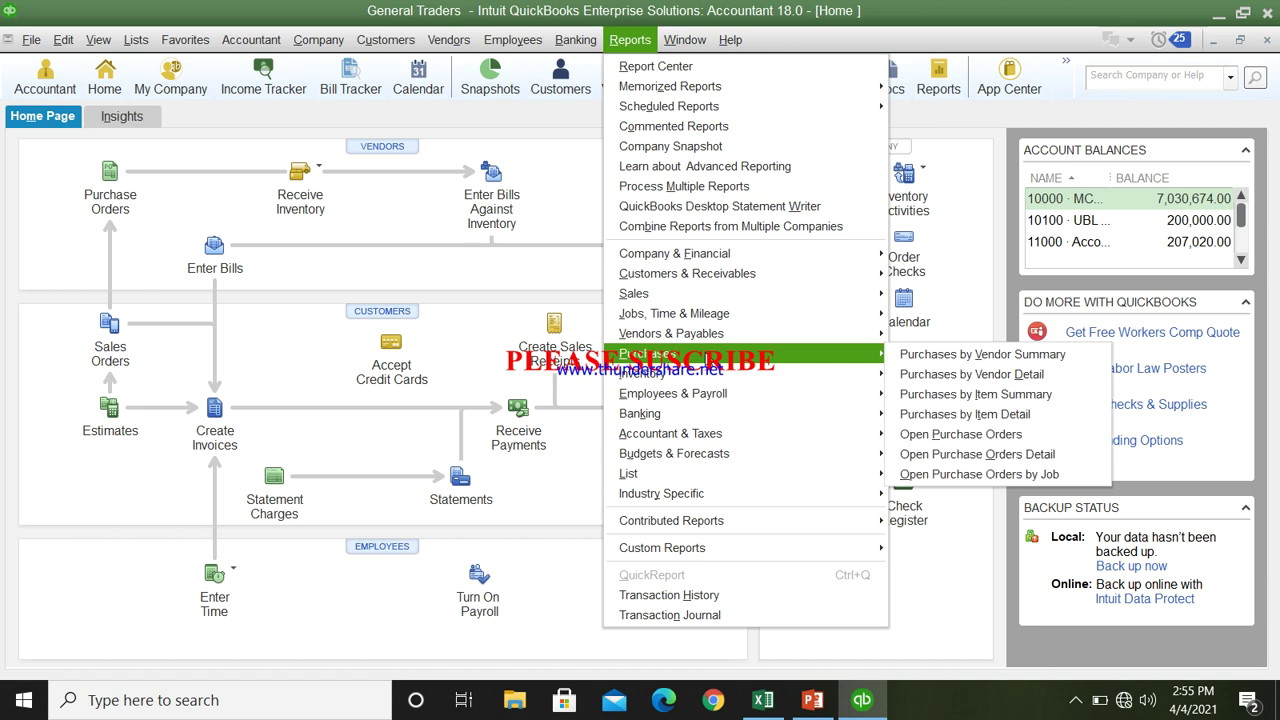
{"action": "mouse_move", "coordinate": [760, 373]}
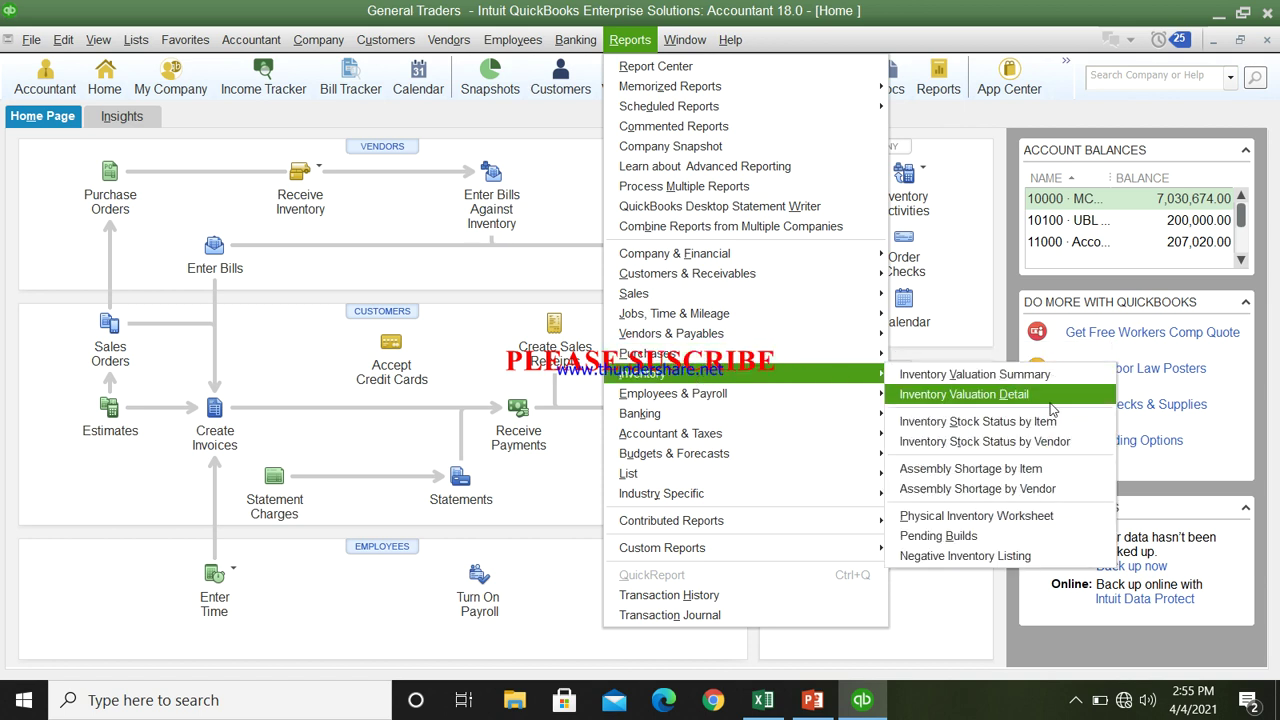
{"action": "left_click", "coordinate": [982, 397]}
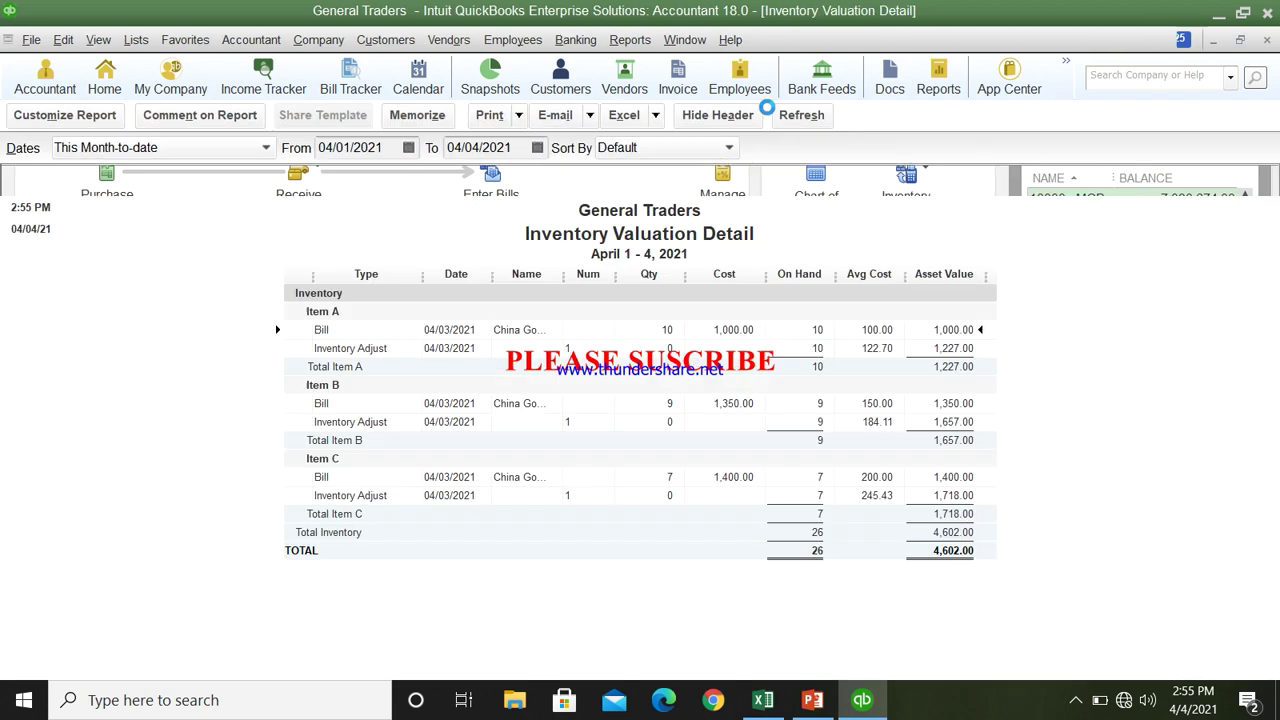
{"action": "left_click", "coordinate": [701, 149]}
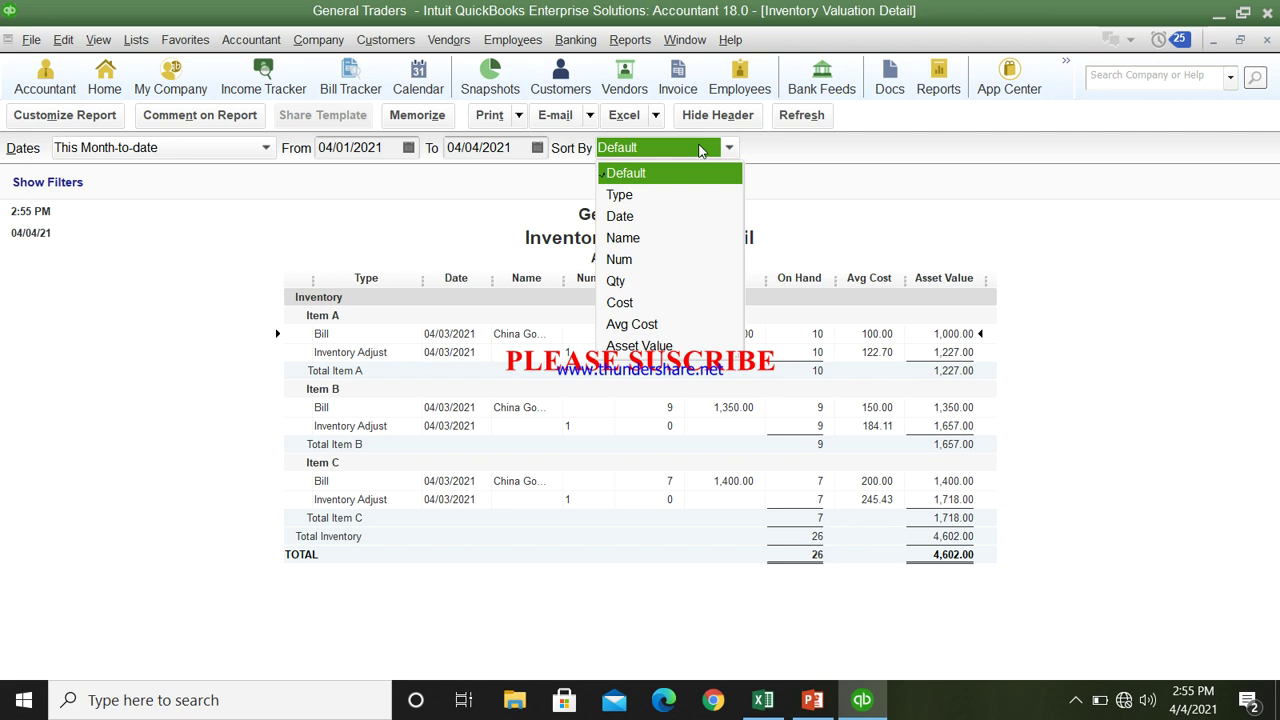
{"action": "left_click", "coordinate": [701, 149]}
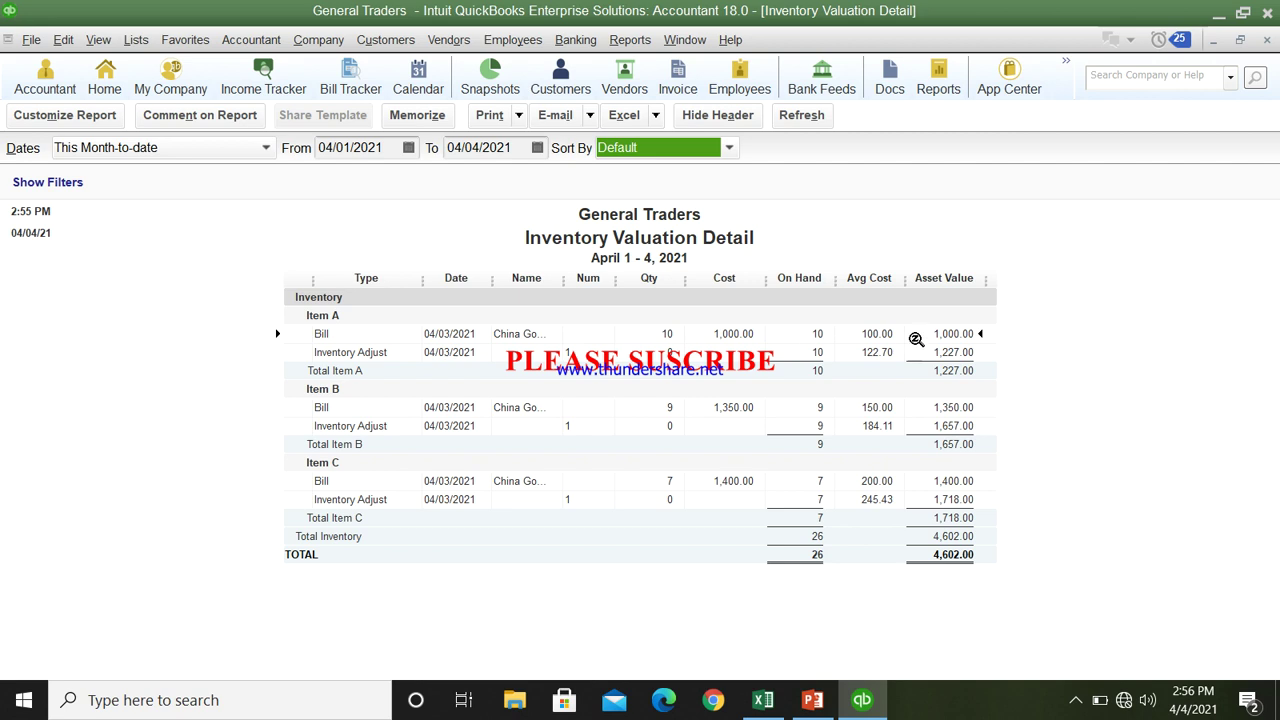
Compare Item 1's amount in D6 and total other charges in H6 in Excel with Item A in the QuickBooks valuation detail
{"action": "left_click", "coordinate": [764, 700]}
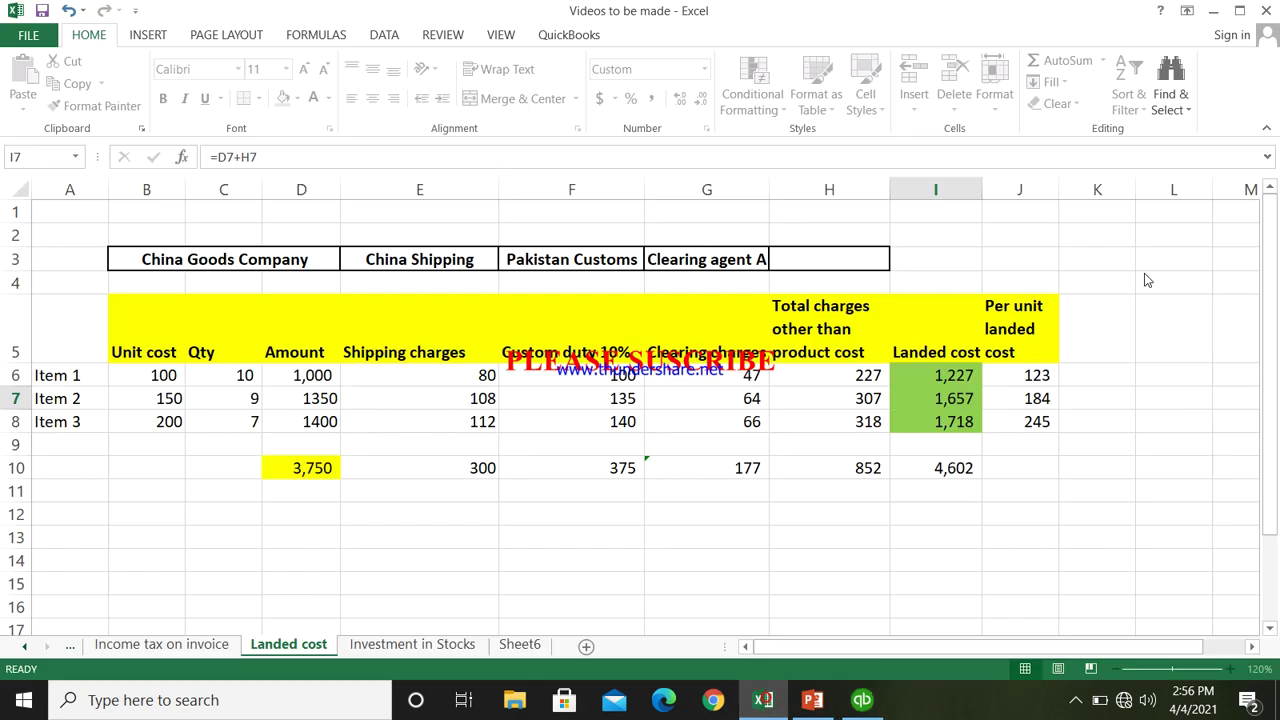
{"action": "double_click", "coordinate": [272, 373]}
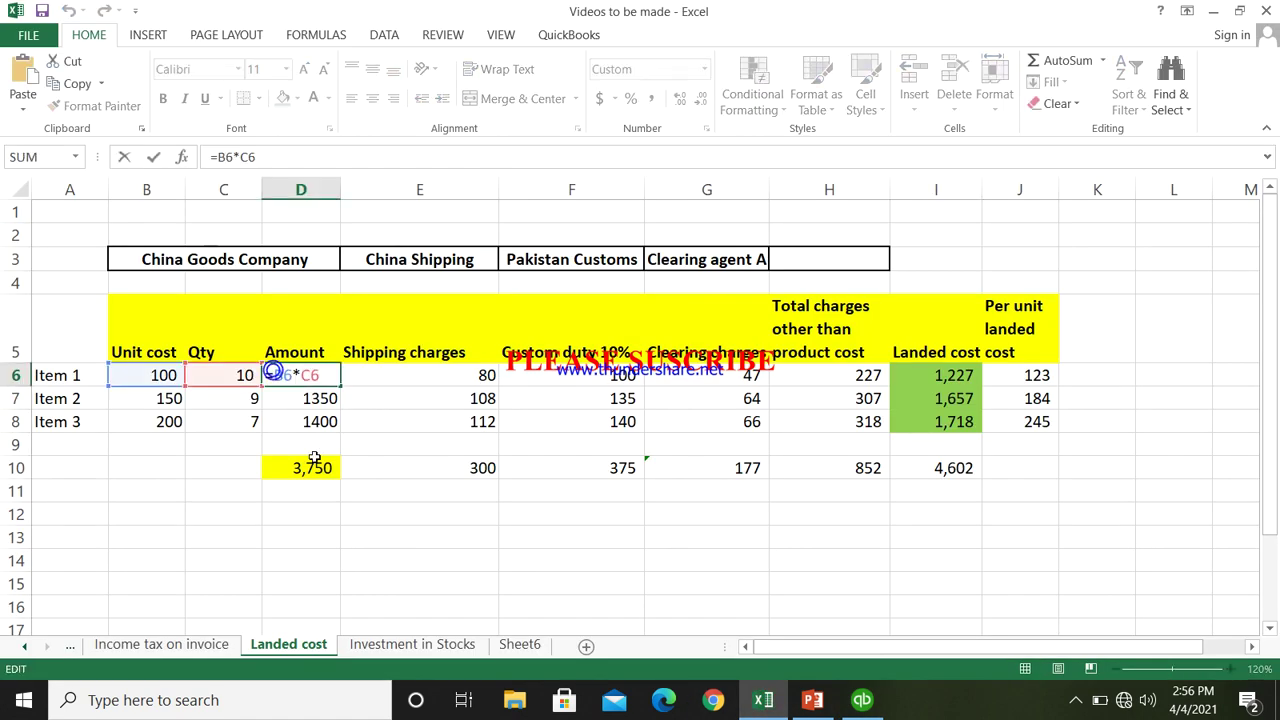
{"action": "key", "text": "Escape"}
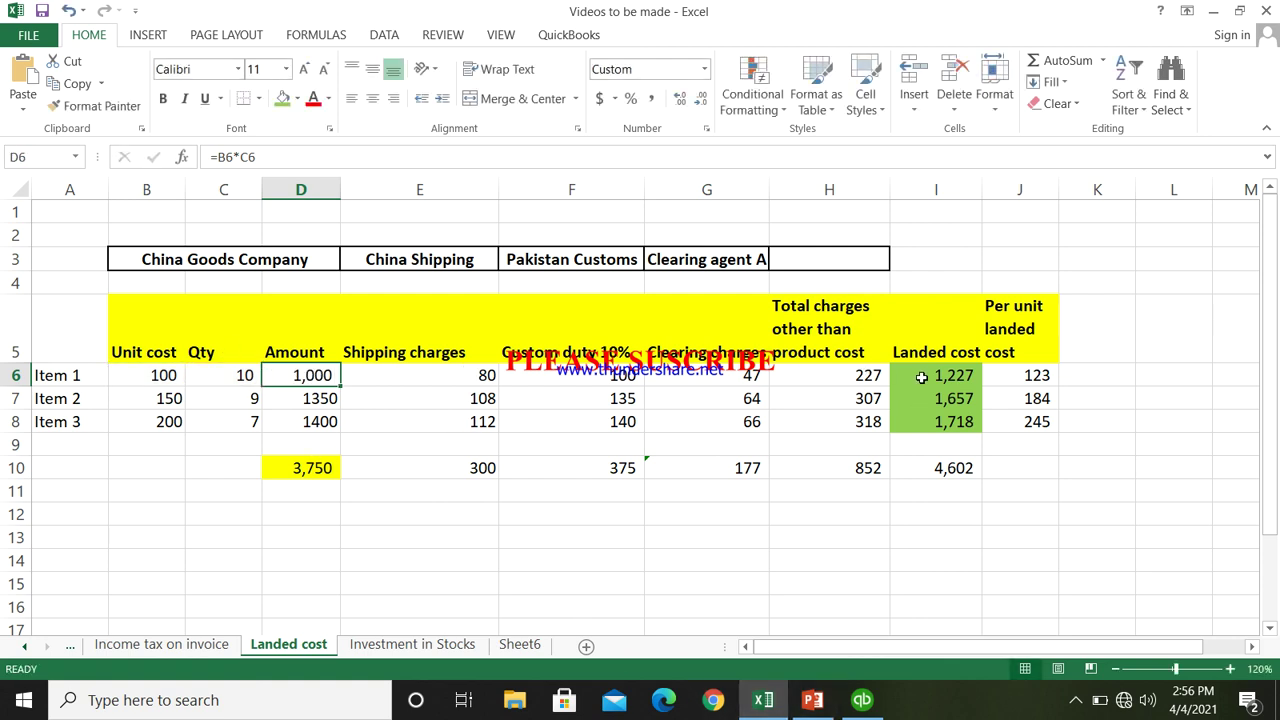
{"action": "left_click", "coordinate": [875, 370]}
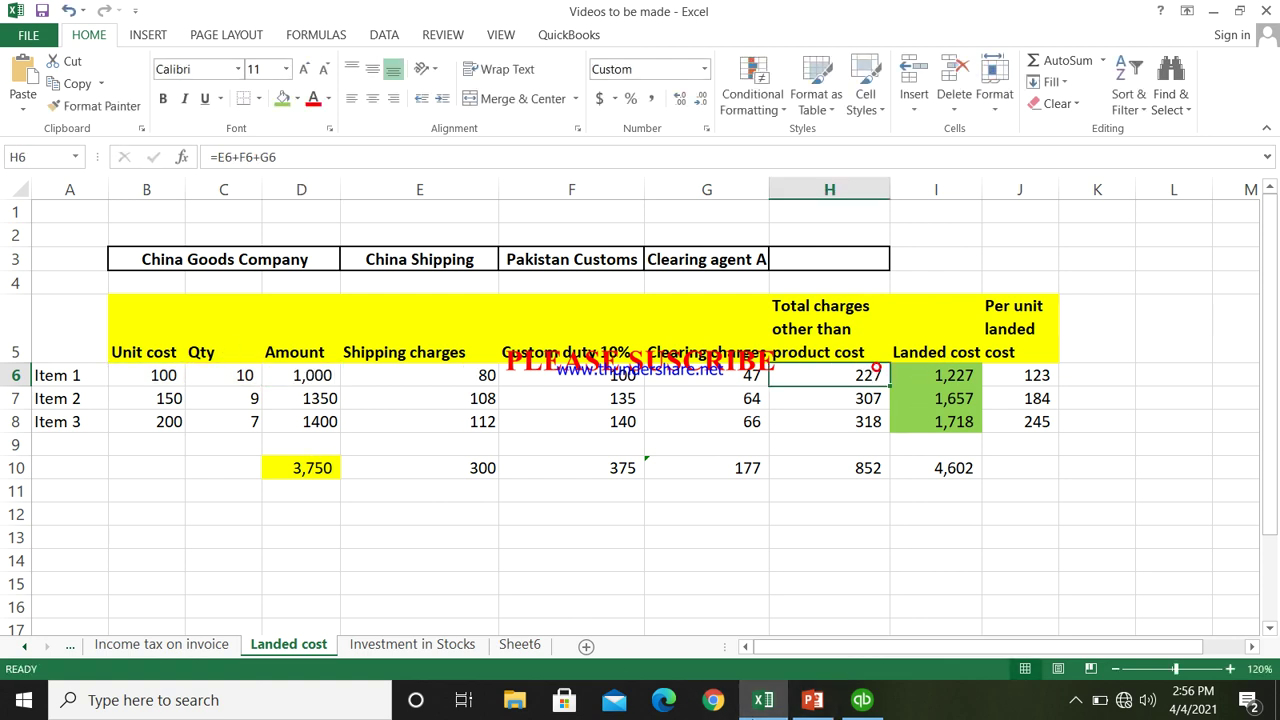
{"action": "left_click", "coordinate": [768, 700]}
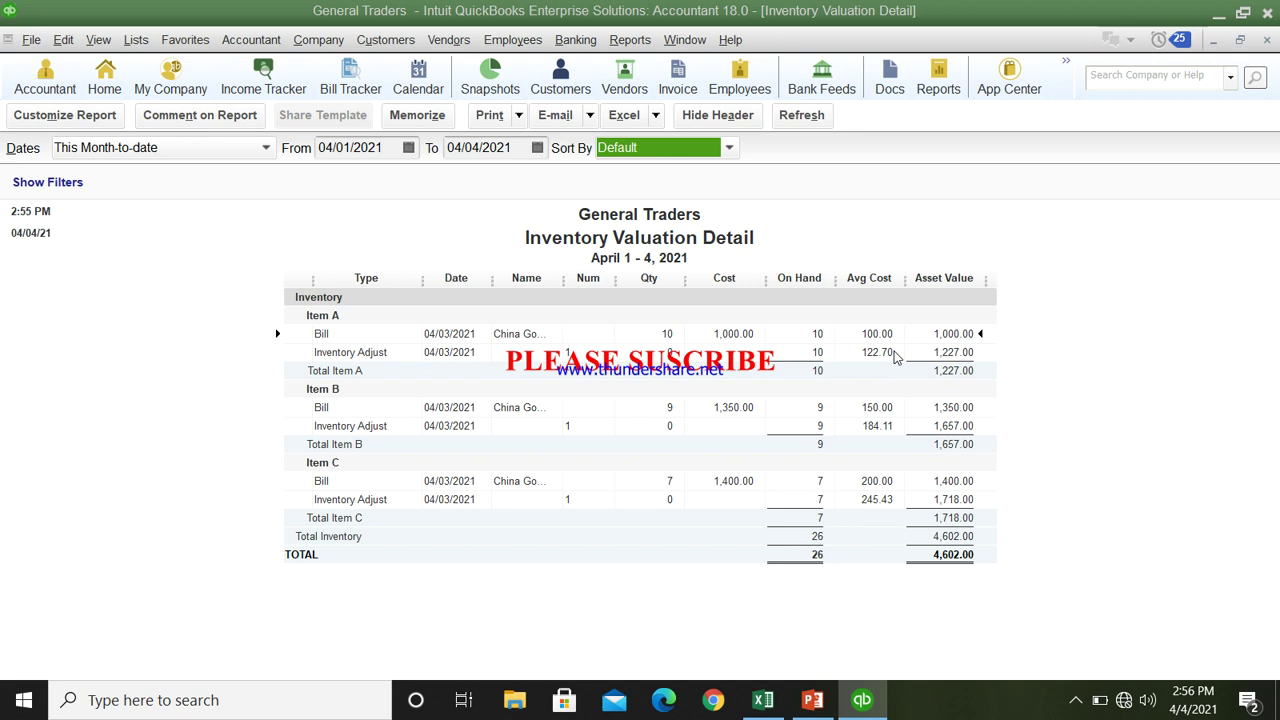
{"action": "left_click", "coordinate": [762, 702]}
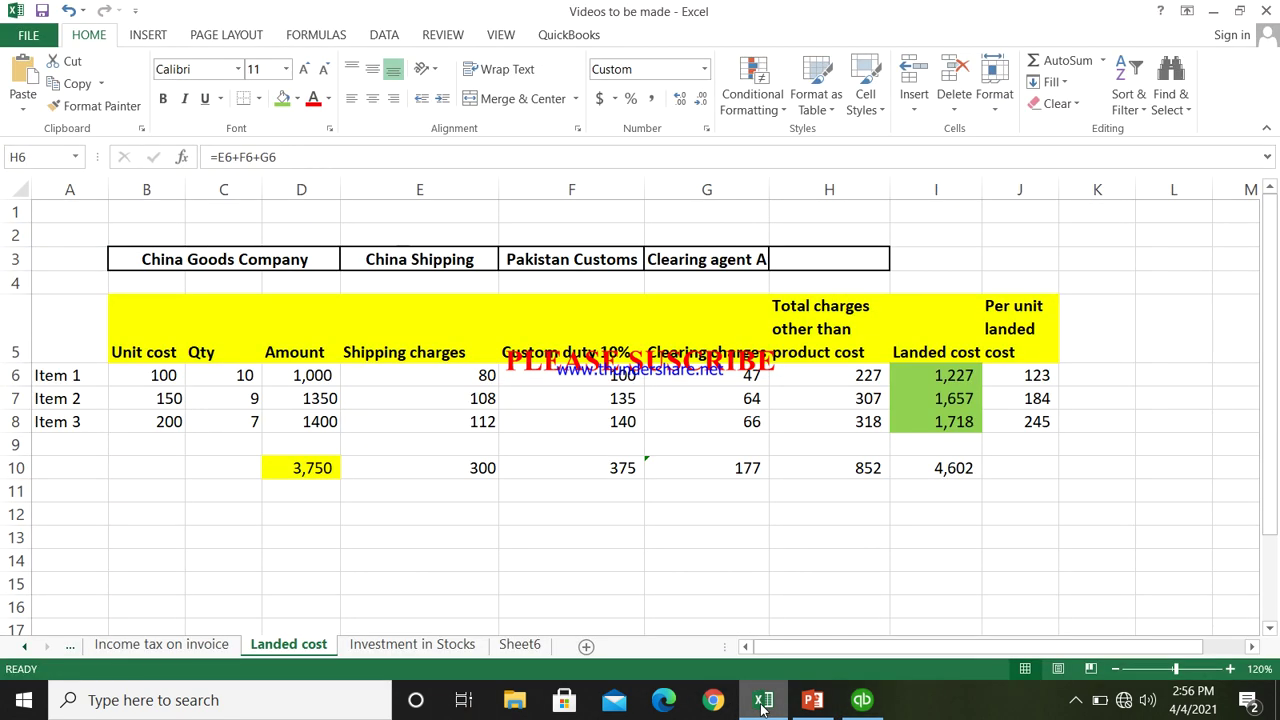
{"action": "left_click", "coordinate": [762, 702]}
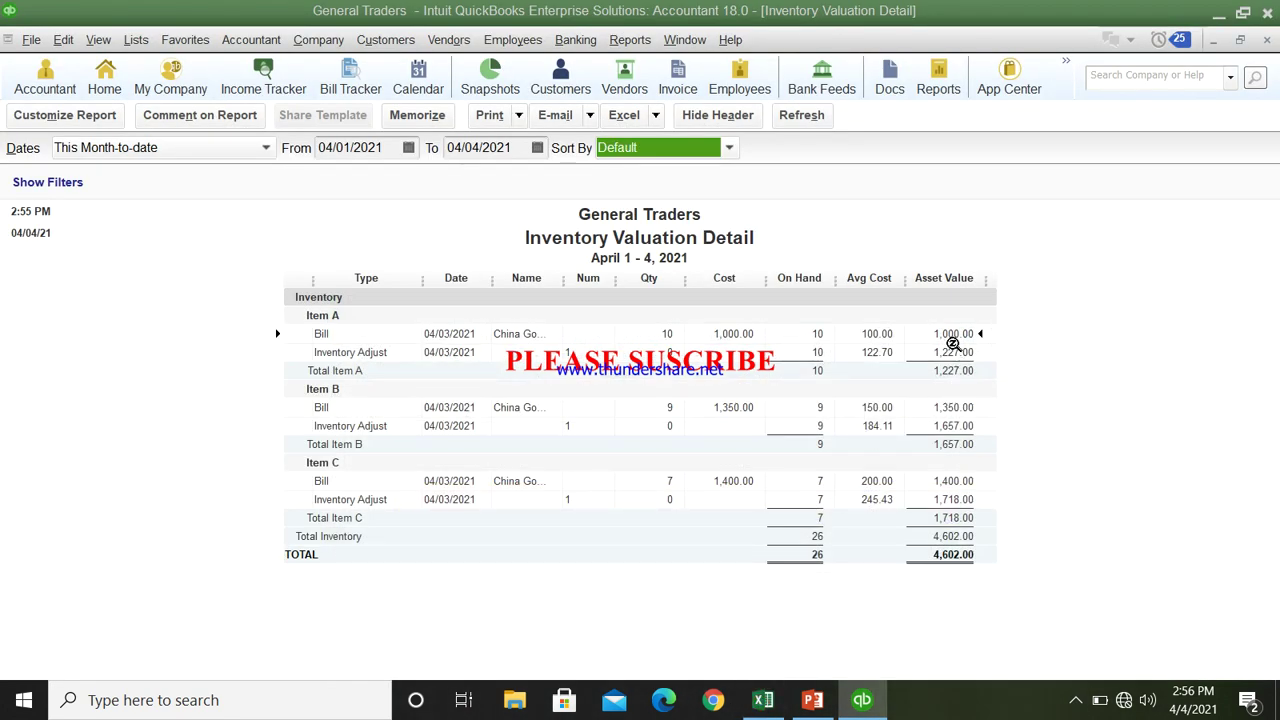
Compare Item 1's landed cost in I6 and the total landed cost in I10 in Excel with the QuickBooks valuation detail
{"action": "left_click", "coordinate": [765, 702]}
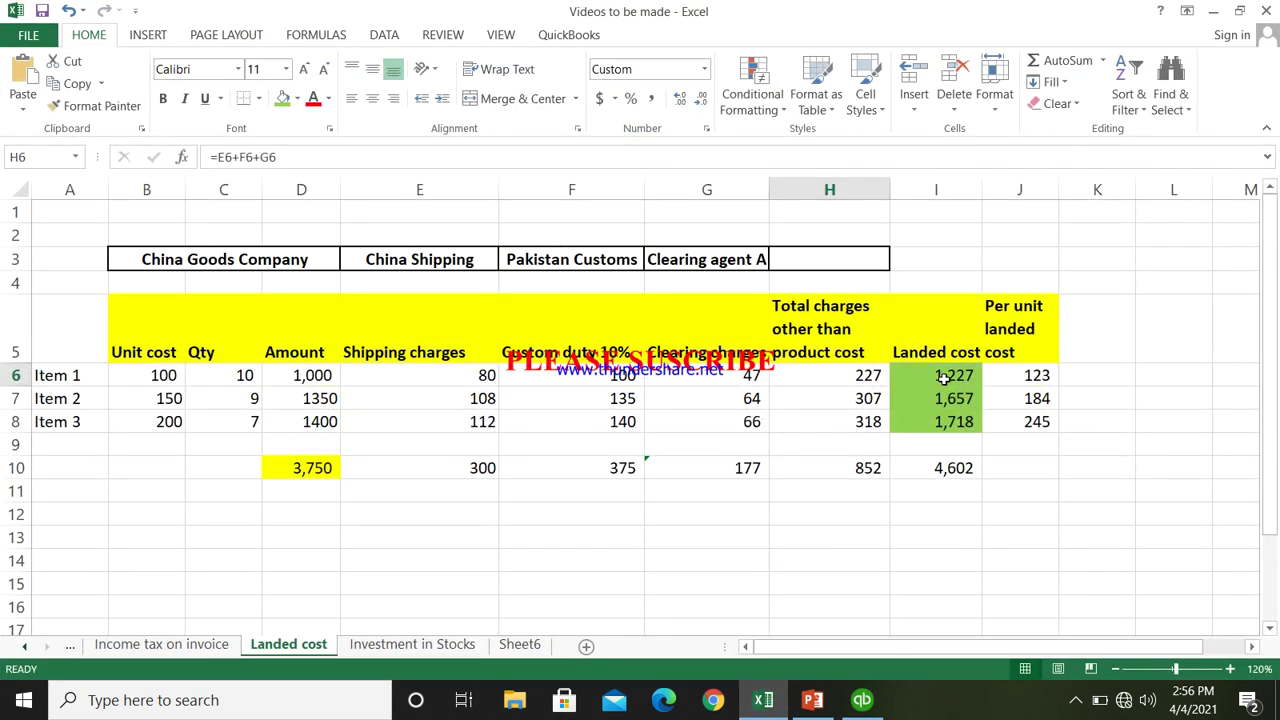
{"action": "left_click", "coordinate": [943, 378]}
{"action": "left_click", "coordinate": [760, 704]}
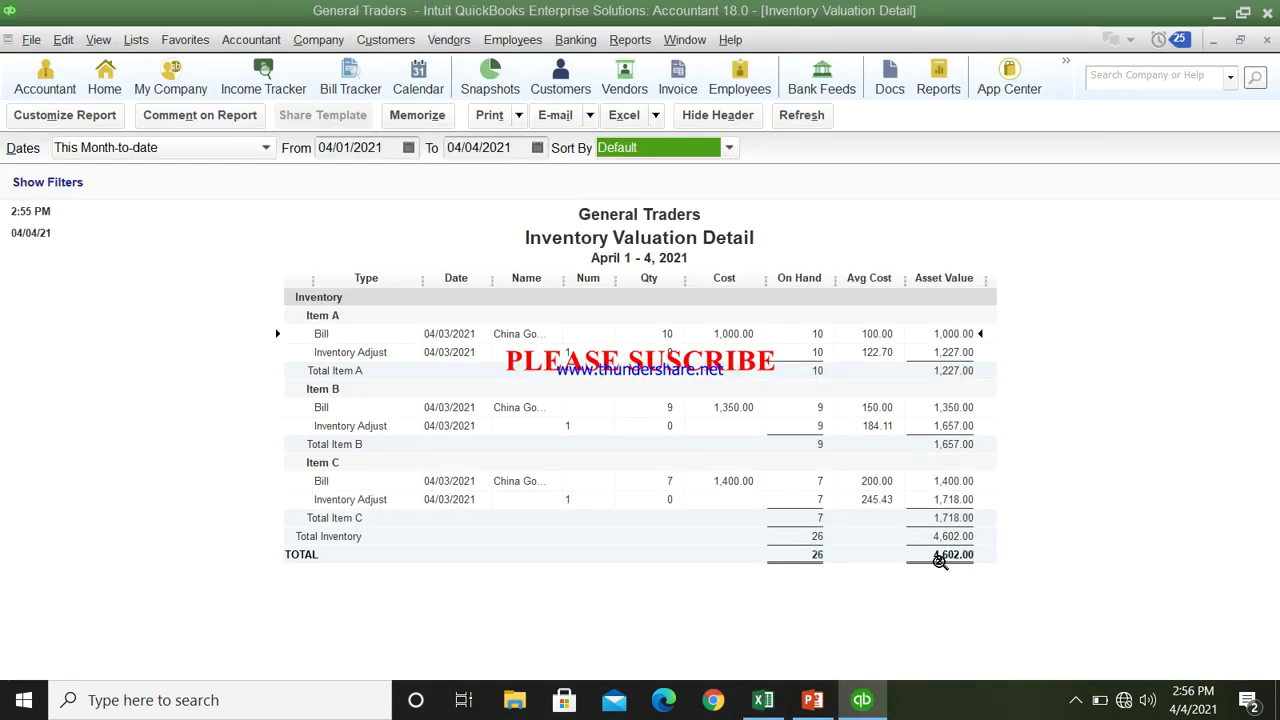
{"action": "left_click", "coordinate": [763, 700]}
{"action": "left_click", "coordinate": [950, 467]}
Review the per unit landed costs in column J of the Excel worksheet and return to the valuation detail report in QuickBooks
{"action": "left_click_drag", "start_coordinate": [1012, 320], "coordinate": [1014, 514]}
{"action": "left_click_drag", "start_coordinate": [814, 509], "coordinate": [637, 497]}
{"action": "left_click", "coordinate": [637, 497]}
{"action": "left_click", "coordinate": [1041, 514]}
{"action": "left_click_drag", "start_coordinate": [1031, 466], "coordinate": [991, 367]}
{"action": "left_click_drag", "start_coordinate": [991, 362], "coordinate": [988, 343]}
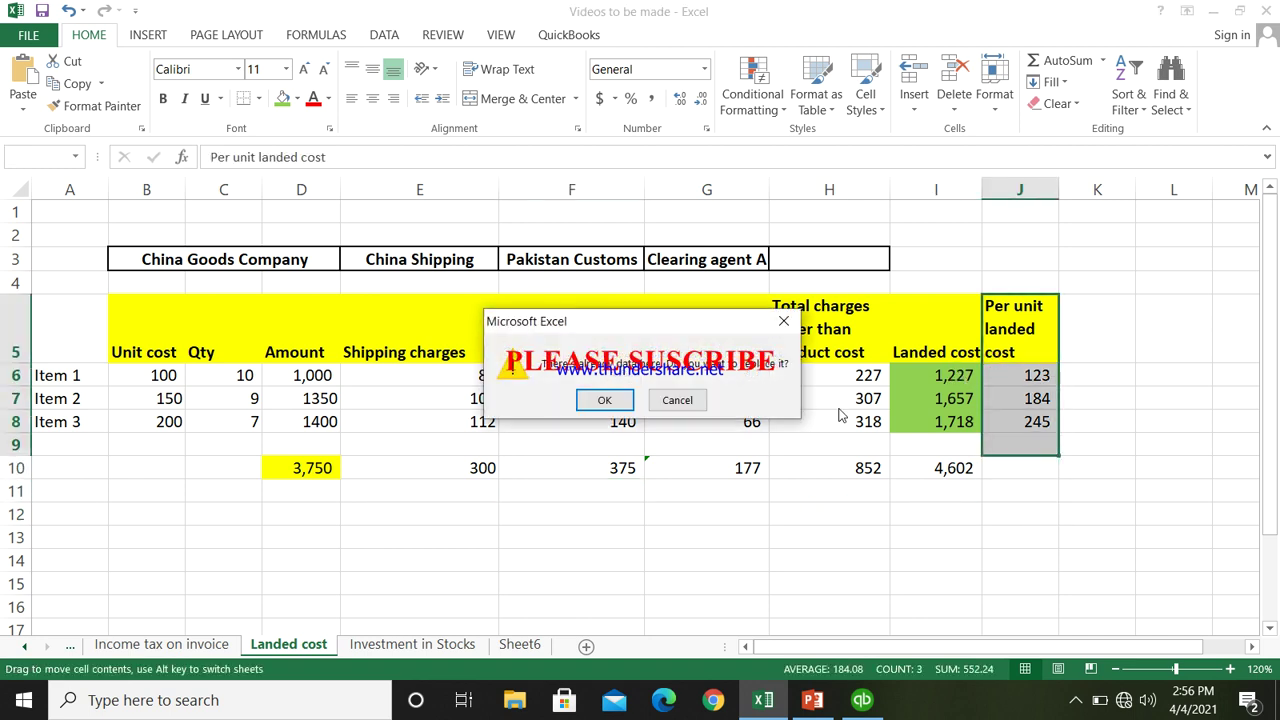
{"action": "key", "text": "Escape"}
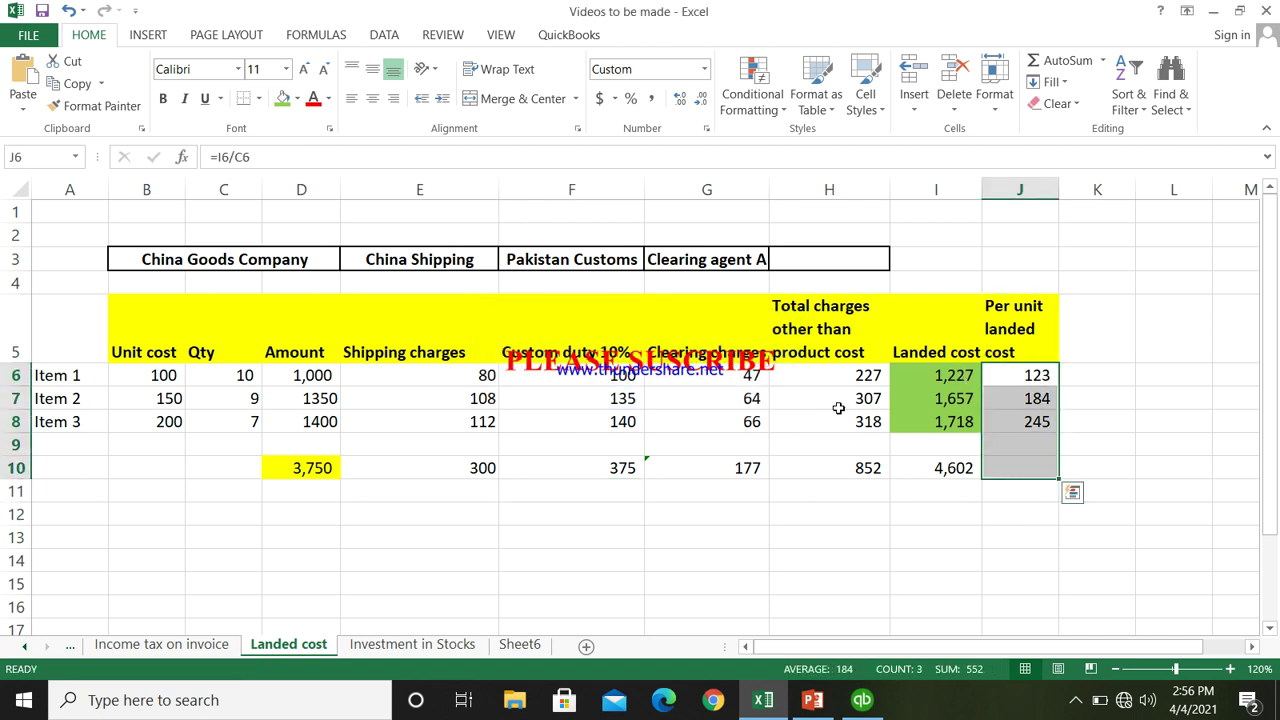
{"action": "left_click", "coordinate": [477, 482]}
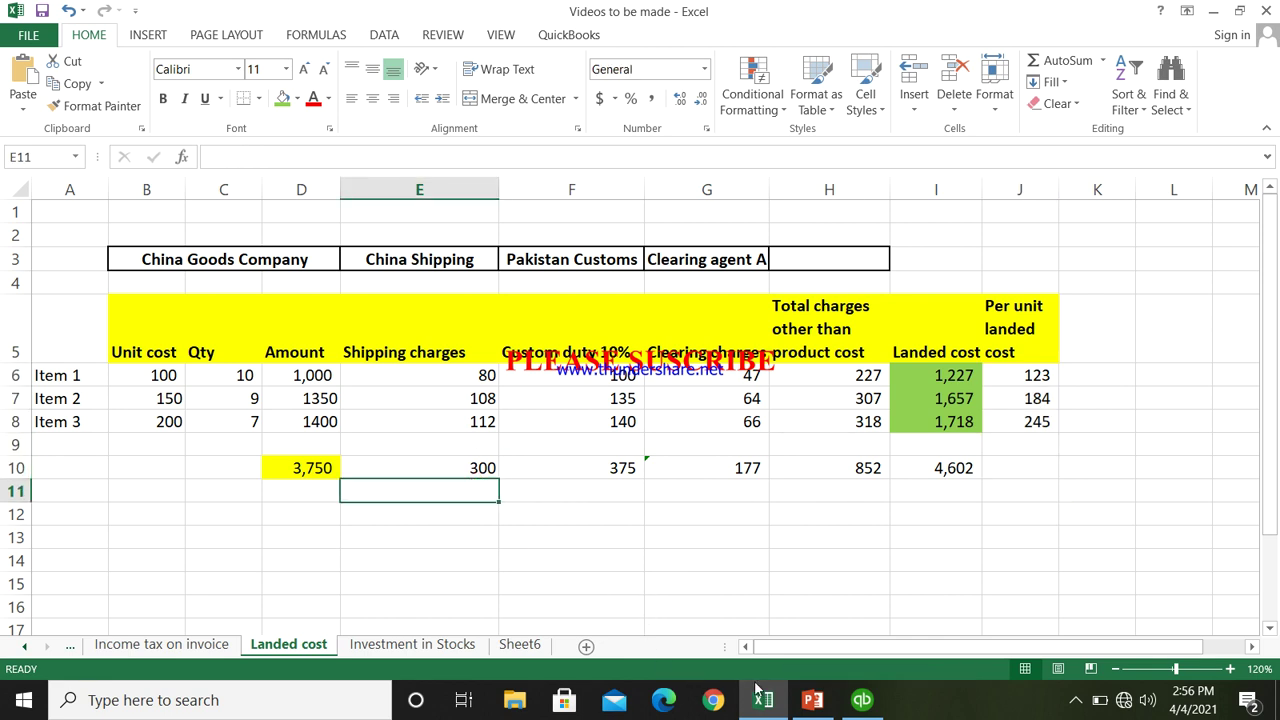
{"action": "left_click", "coordinate": [864, 701]}
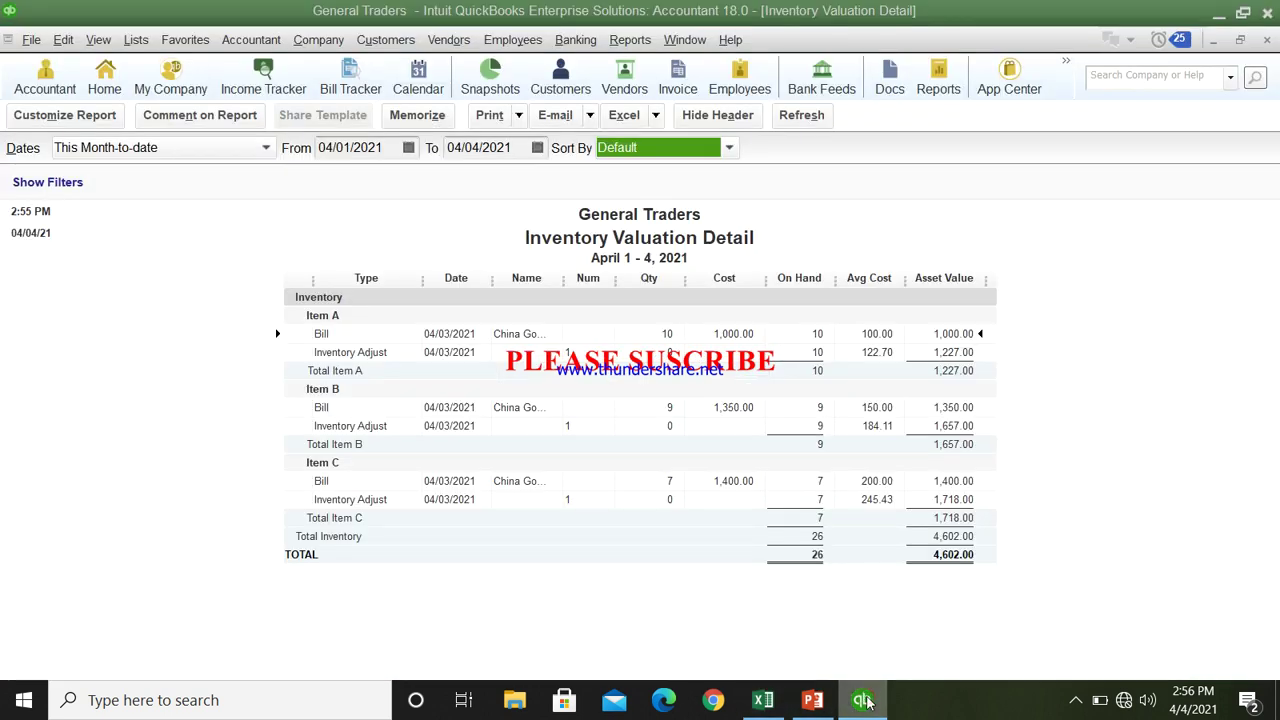